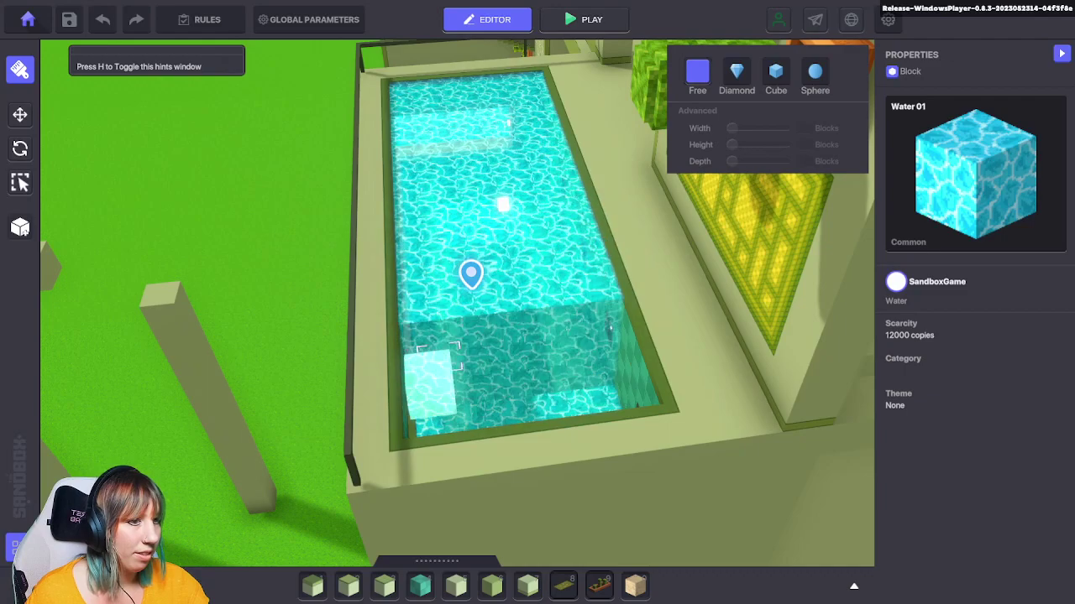
Fill the open corner of the terrace pool's surface with a Water 01 block
right_click_drag(616, 384, 571, 401)
right_click_drag(156, 332, 149, 466)
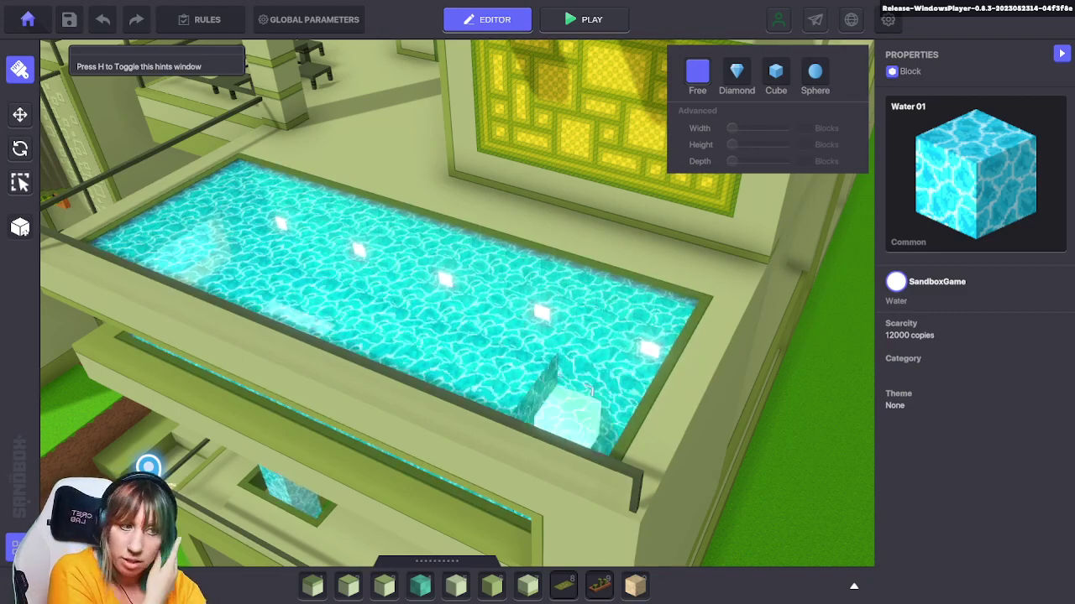
key("w")
right_click_drag(590, 426, 554, 487)
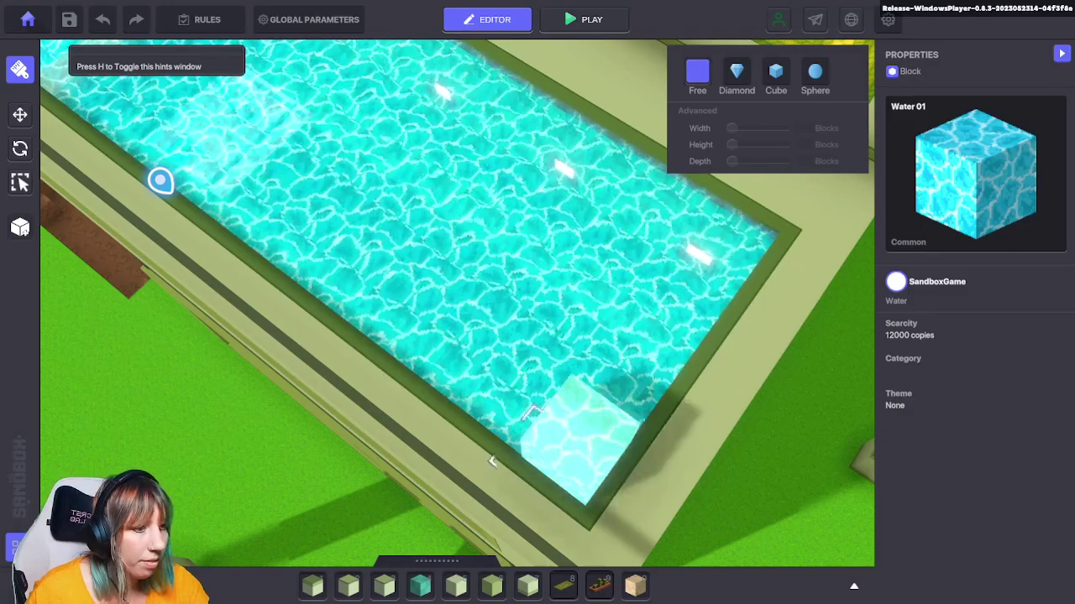
left_click(579, 441)
Start a playtest of the experience and walk forward from the spawn point toward the house stairs
key("a")
key("s")
left_click(585, 19)
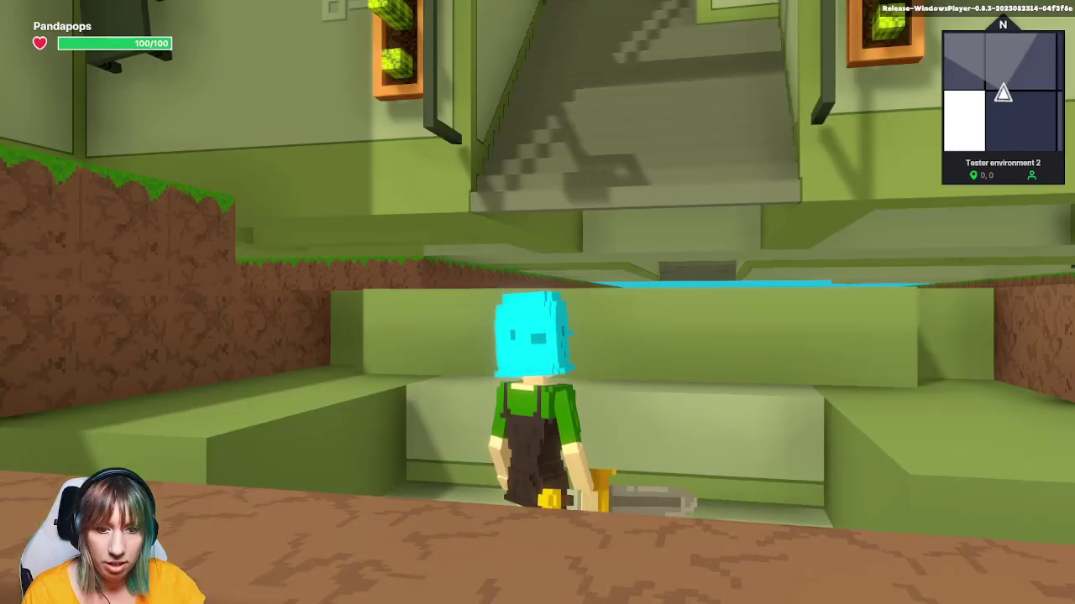
key("w")
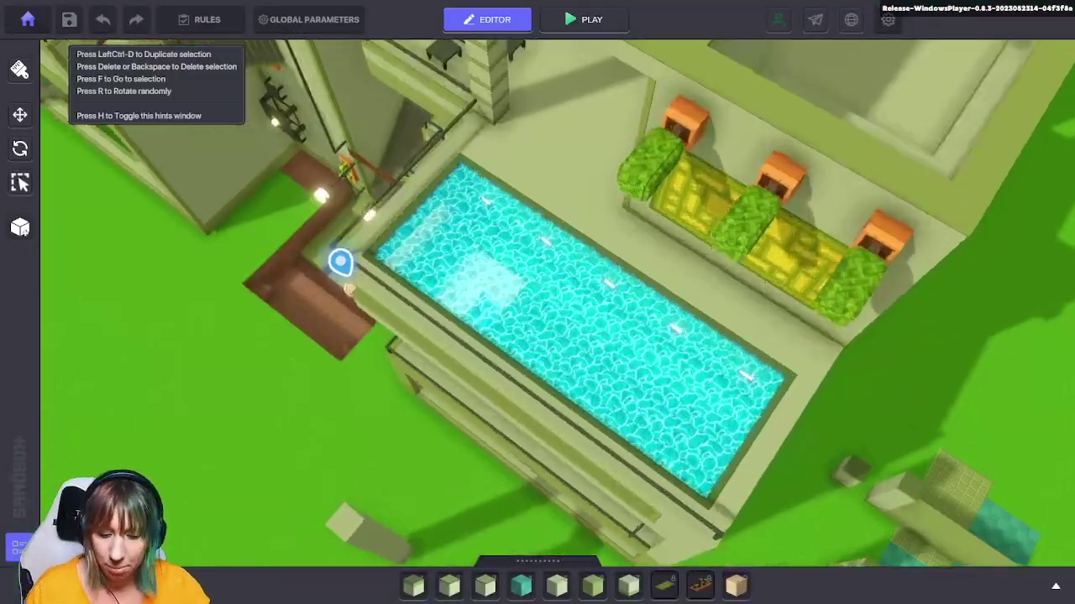
Bring the pool's side windows into view, clear the asset library's previous search, and browse the owned assets
key("w")
right_click_drag(538, 302, 479, 390)
key("a")
key("w")
key("Tab")
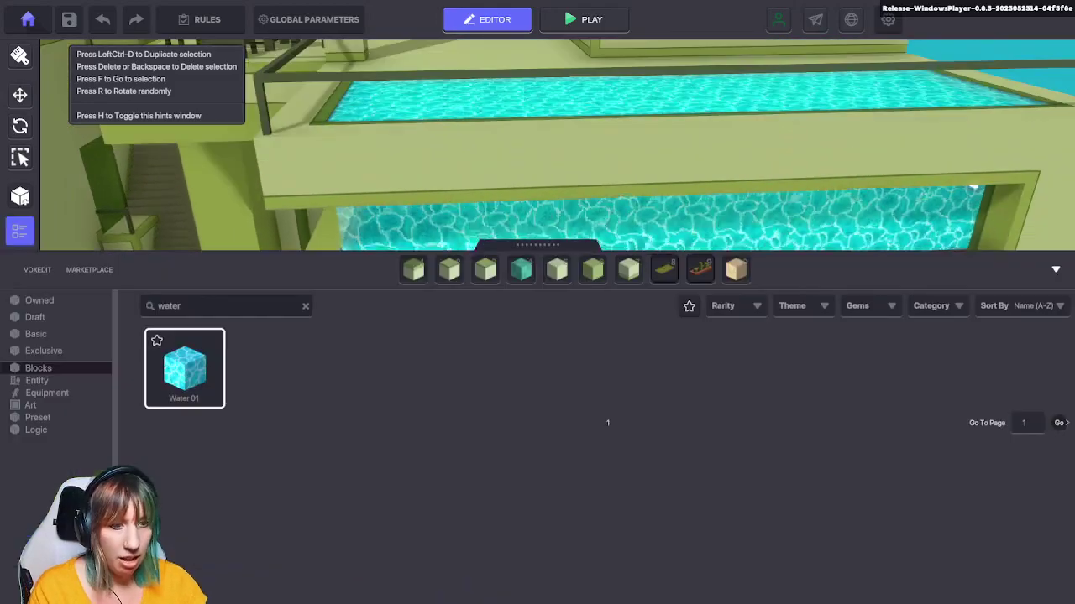
left_click(193, 306)
key("BackSpace")
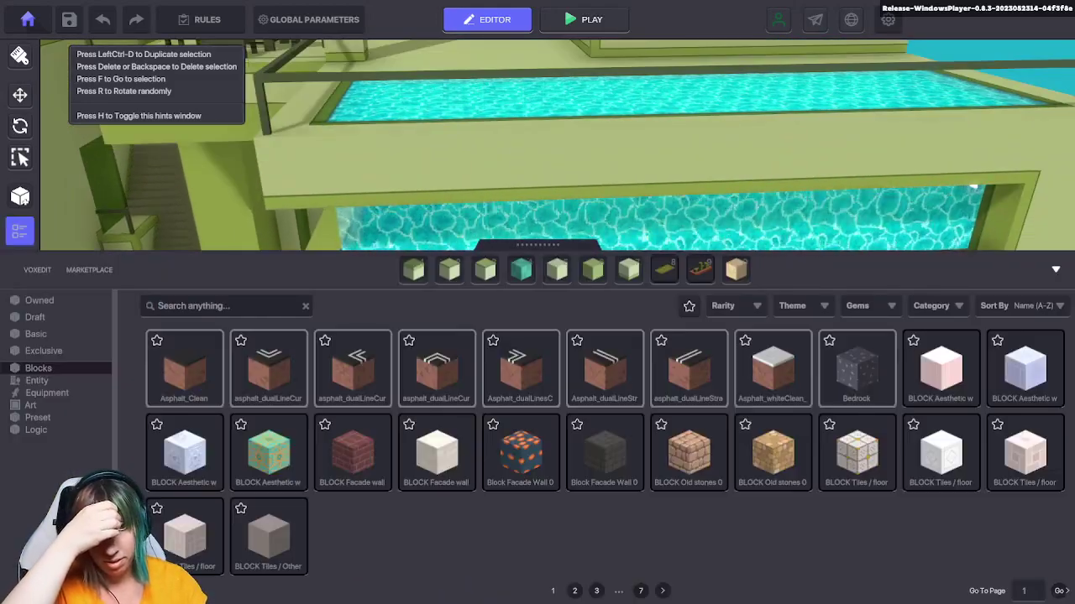
left_click(36, 334)
left_click(38, 300)
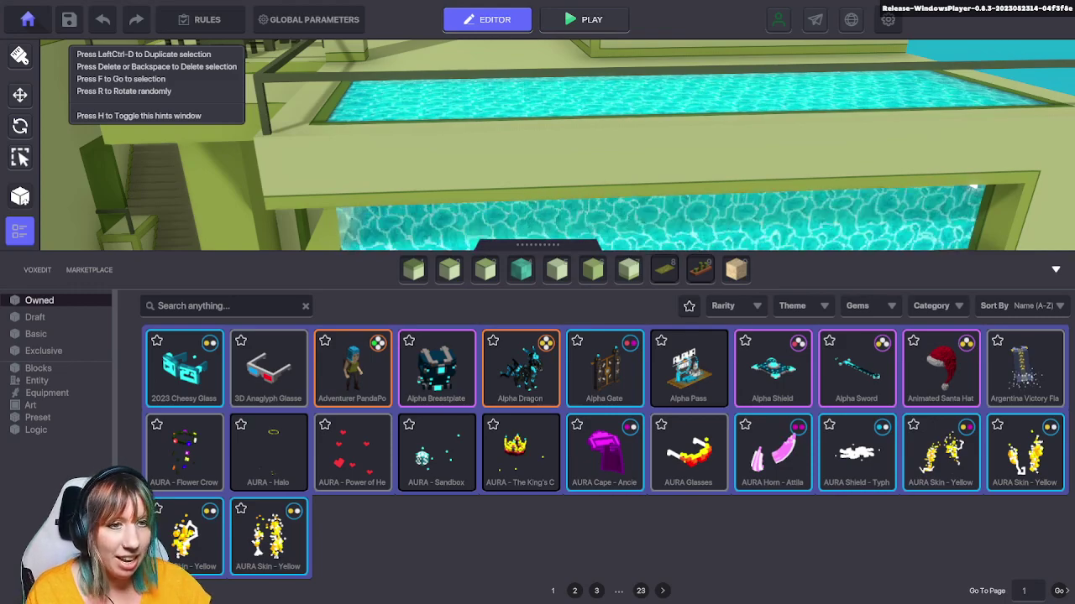
Search the asset library for "frame"
type("frame")
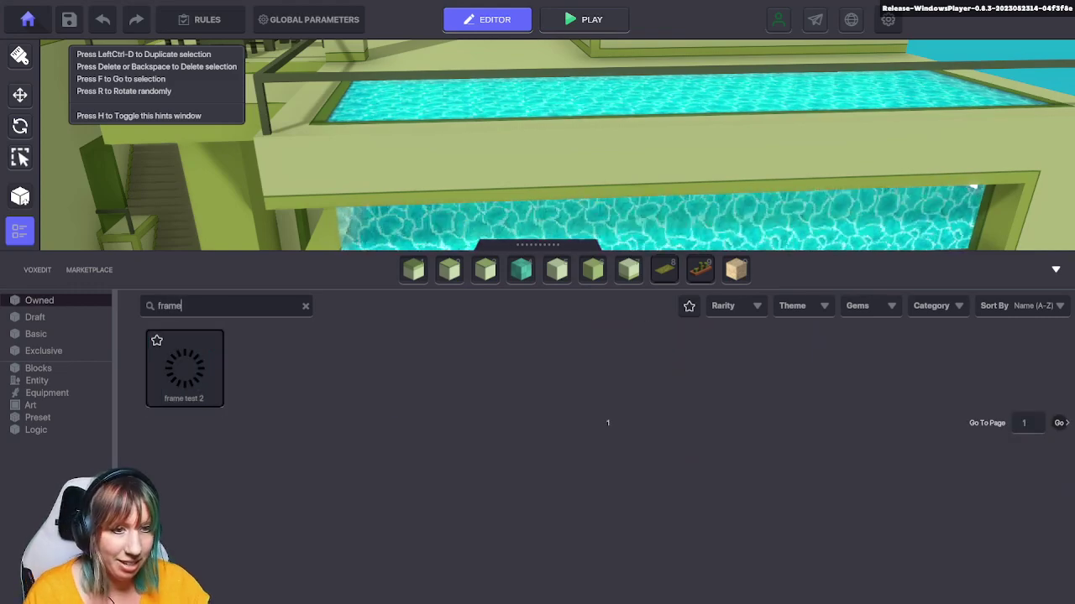
key("BackSpace")
key("BackSpace")
key("BackSpace")
key("BackSpace")
key("BackSpace")
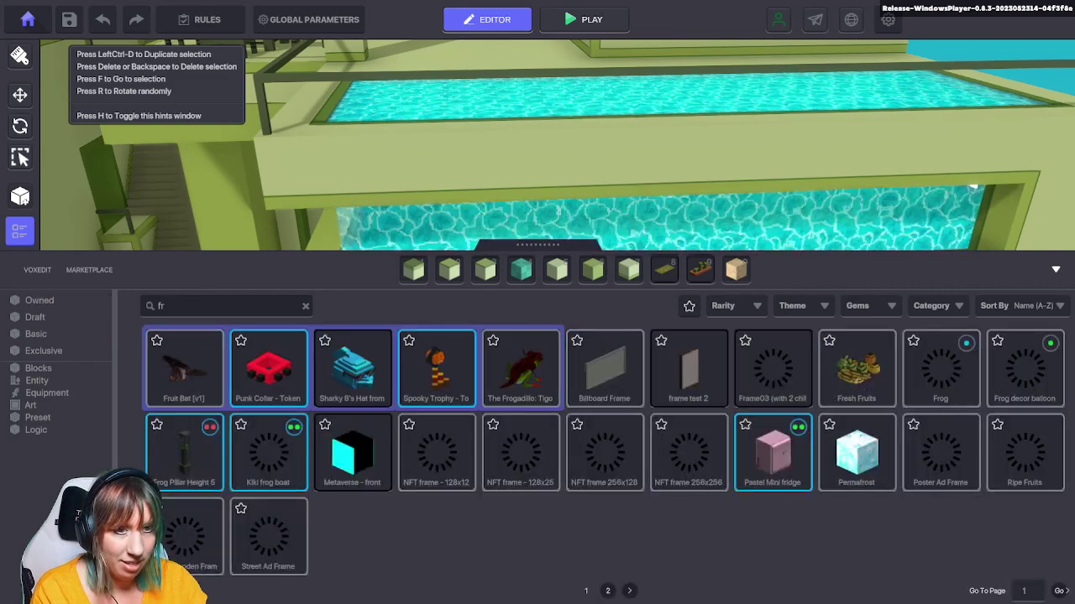
type("frame")
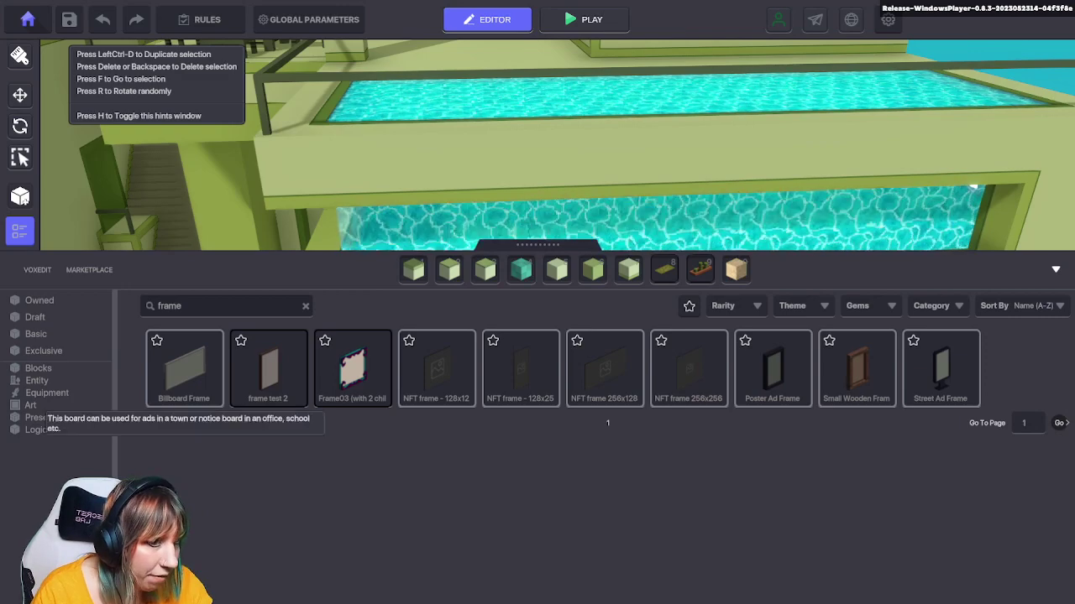
Place a Billboard Frame below the long pool window and raise it in front of the opening
left_click(184, 369)
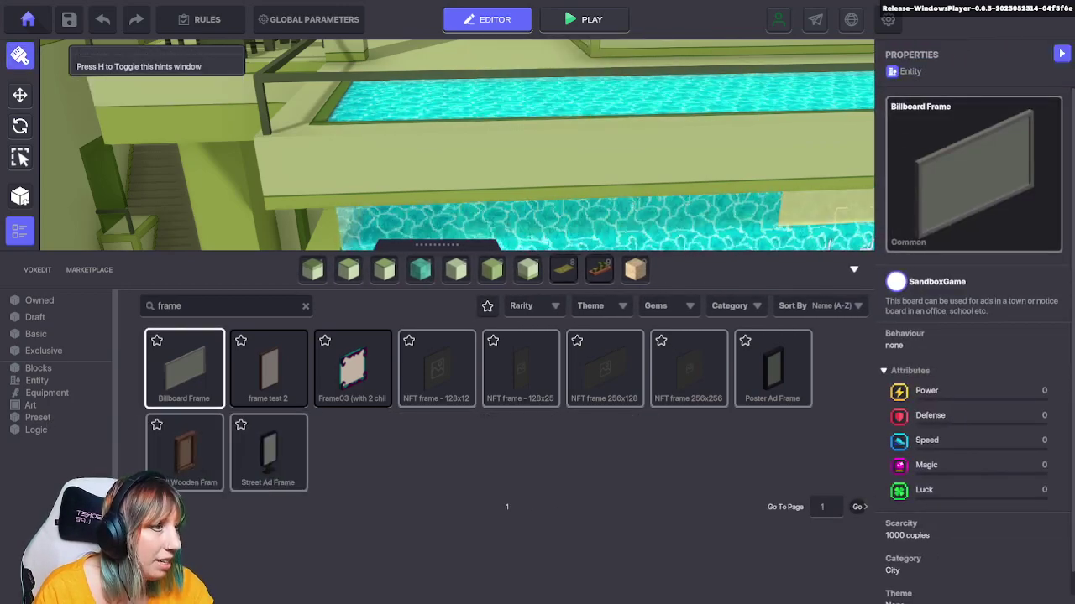
left_click(853, 269)
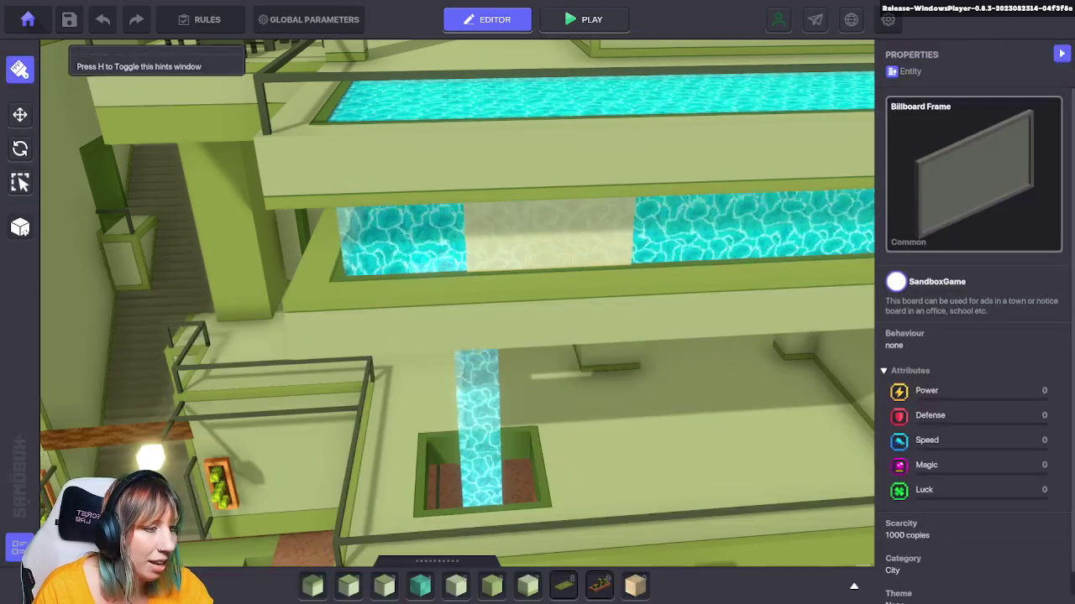
left_click(20, 148)
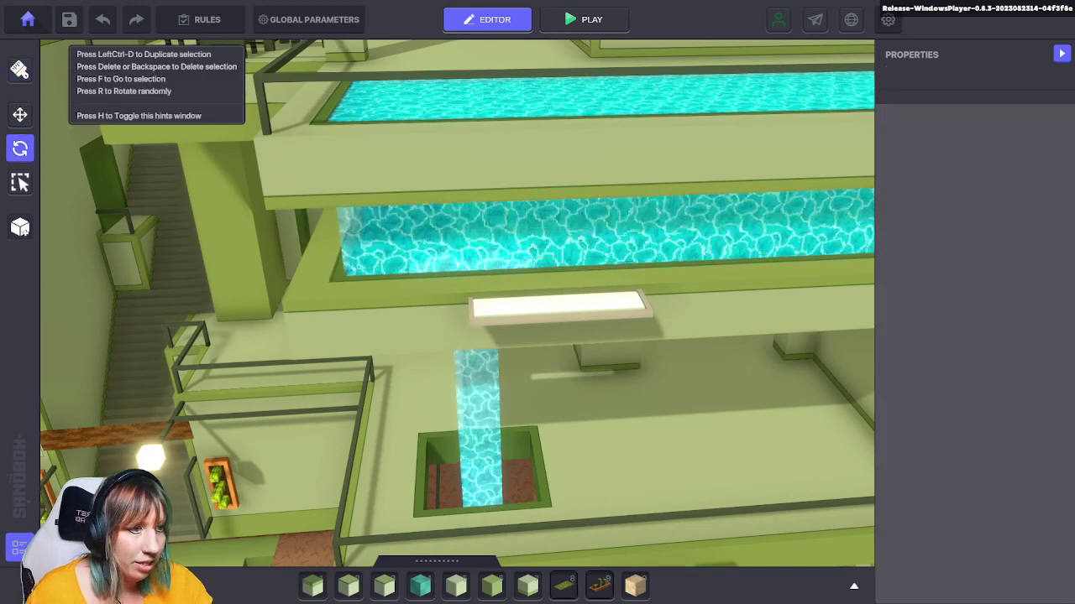
left_click(20, 227)
left_click(559, 307)
left_click_drag(559, 324, 554, 223)
key("w")
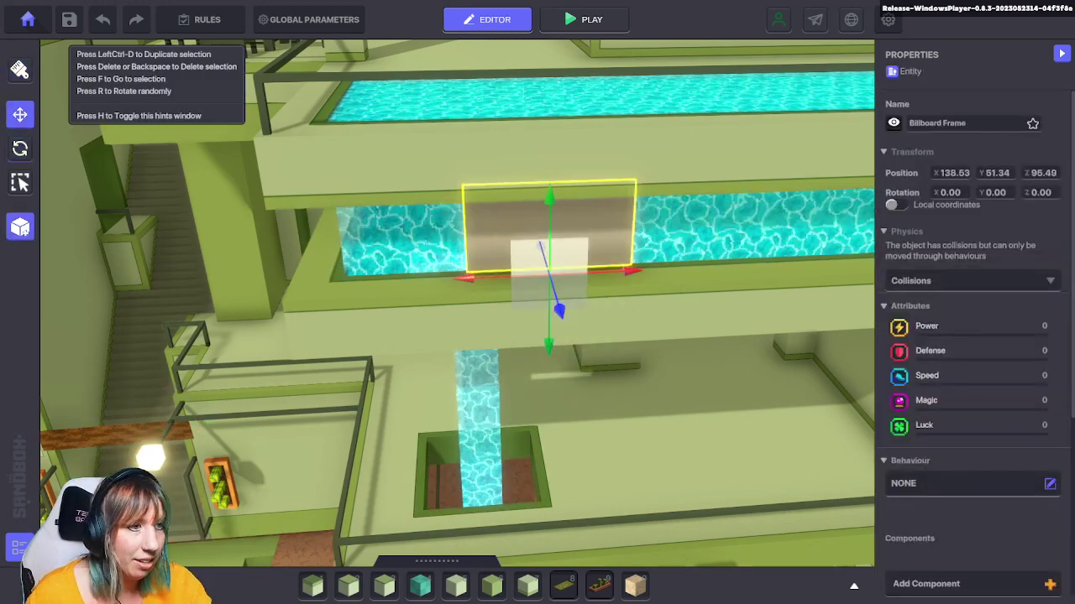
Align the Billboard Frame inside the long window opening at X 136.50, Y 51.01, Z 95.50
mouse_move(558, 310)
left_mouse_down()
mouse_move(560, 337)
mouse_move(554, 314)
left_mouse_up()
right_click_drag(537, 310, 678, 287)
left_click_drag(603, 294, 628, 298)
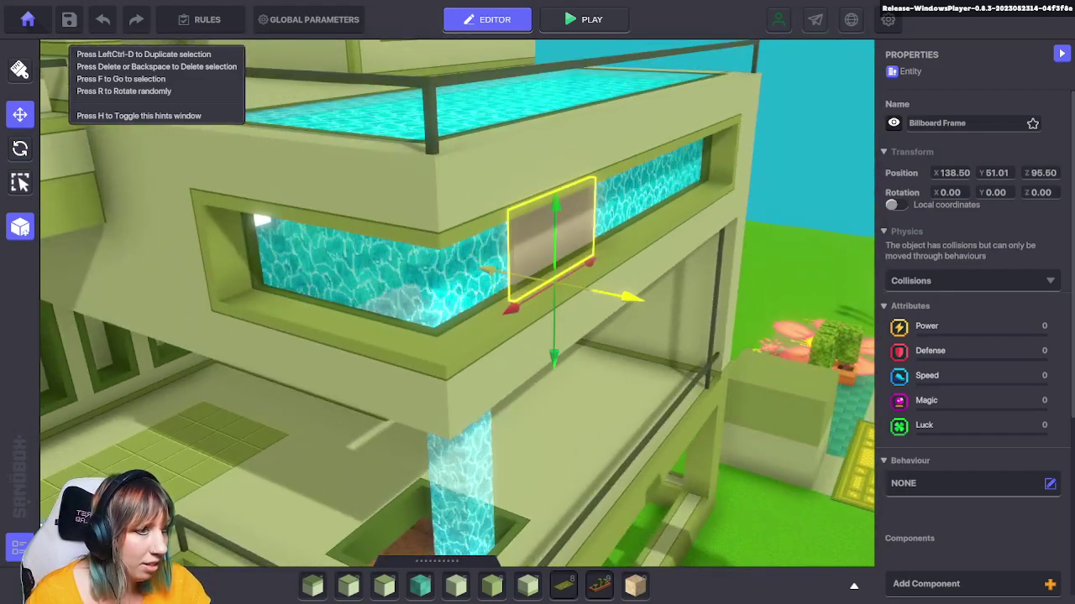
left_click_drag(510, 308, 451, 346)
key("f")
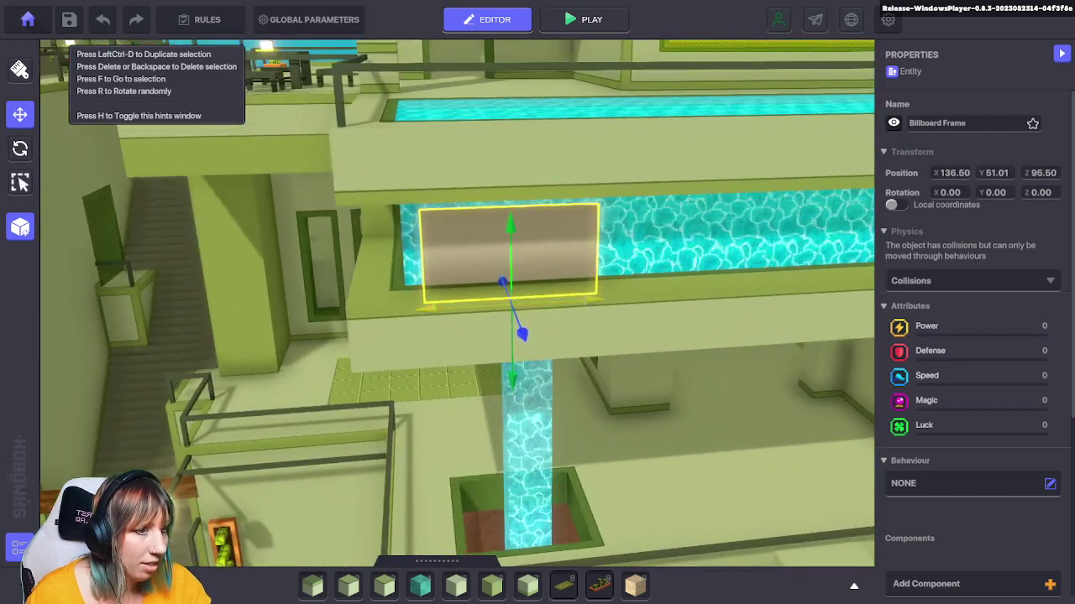
Slide the frame to the corner end of the long window and place a copy beside it at X 139.00
mouse_move(412, 309)
left_mouse_down()
mouse_move(400, 310)
mouse_move(426, 308)
mouse_move(373, 312)
mouse_move(401, 309)
left_mouse_up()
left_click_drag(485, 307, 639, 289)
left_click_drag(690, 345, 657, 326)
middle_click_drag(664, 323, 349, 363)
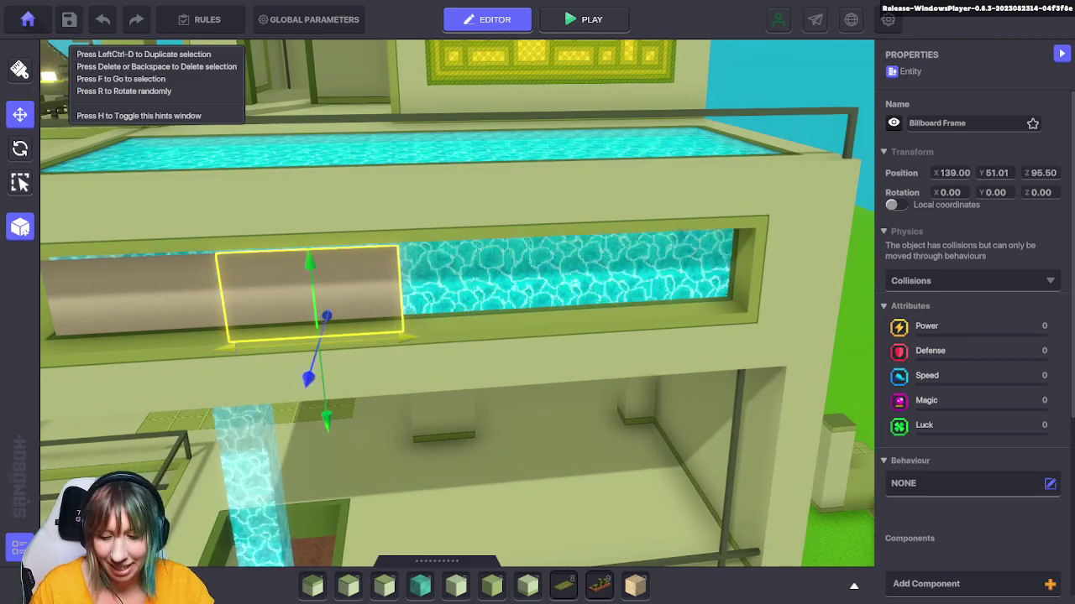
Duplicate the pair of frames farther along the long window, and extend the row with another copy to the window's far end
key("ctrl+d")
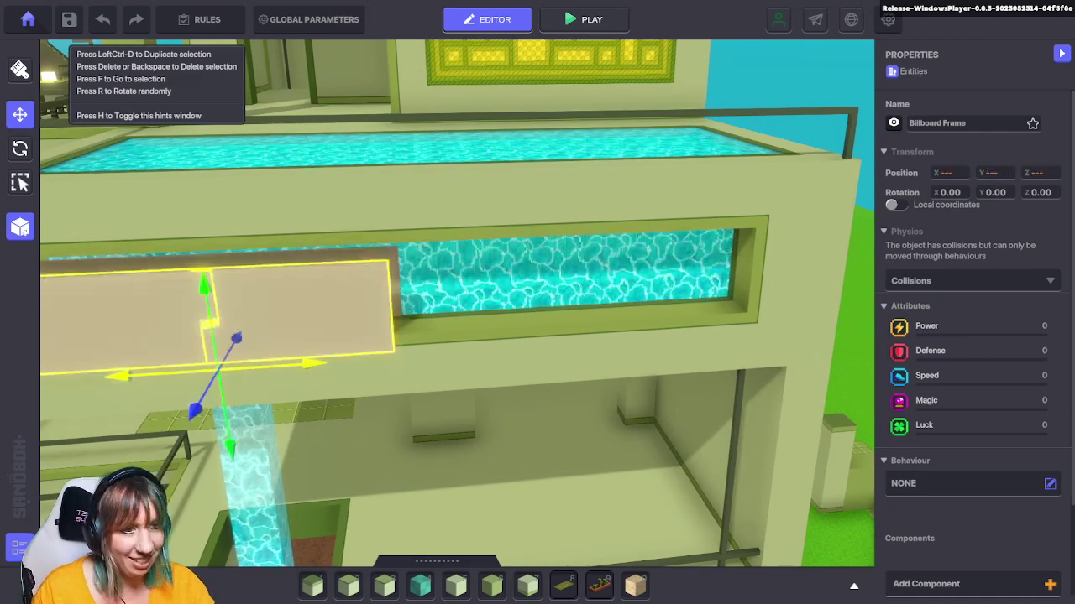
left_click_drag(196, 410, 201, 396)
left_click_drag(298, 355, 629, 334)
left_click_drag(559, 367, 556, 361)
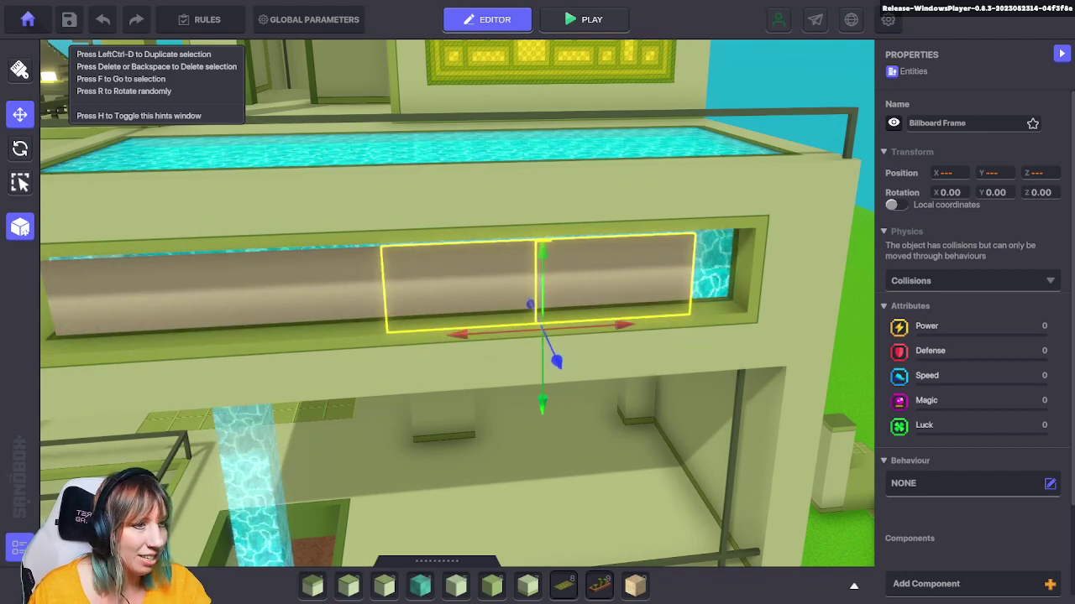
left_click(596, 294)
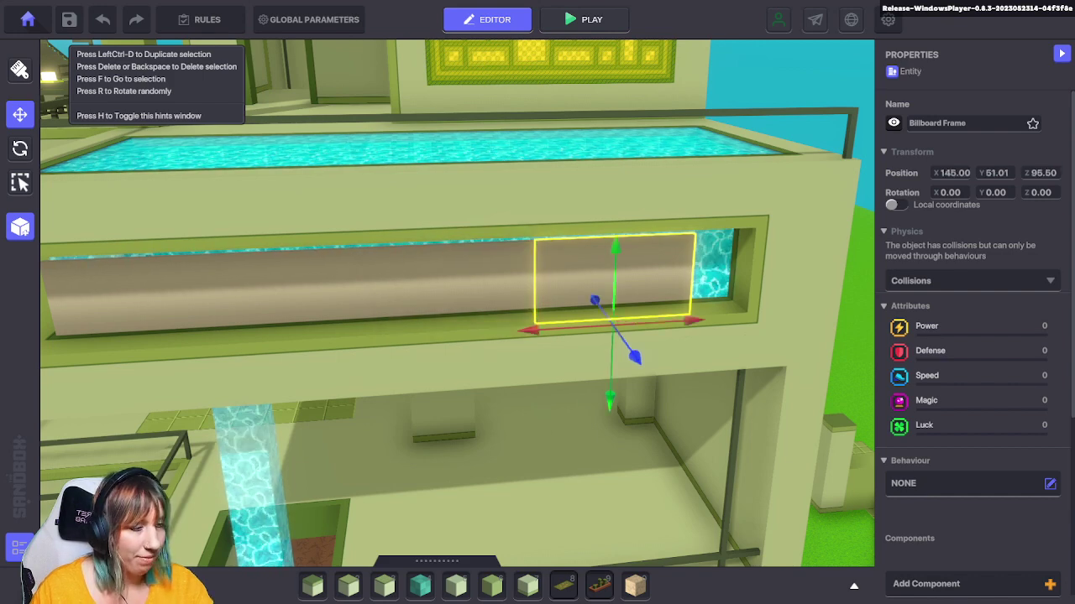
left_click_drag(584, 318, 677, 294)
Bring a Billboard Frame to the pool corner near the short window and rotate it 90 degrees about Y
key("a")
right_click_drag(621, 324, 786, 317)
left_click_drag(541, 252, 405, 337)
left_click(20, 149)
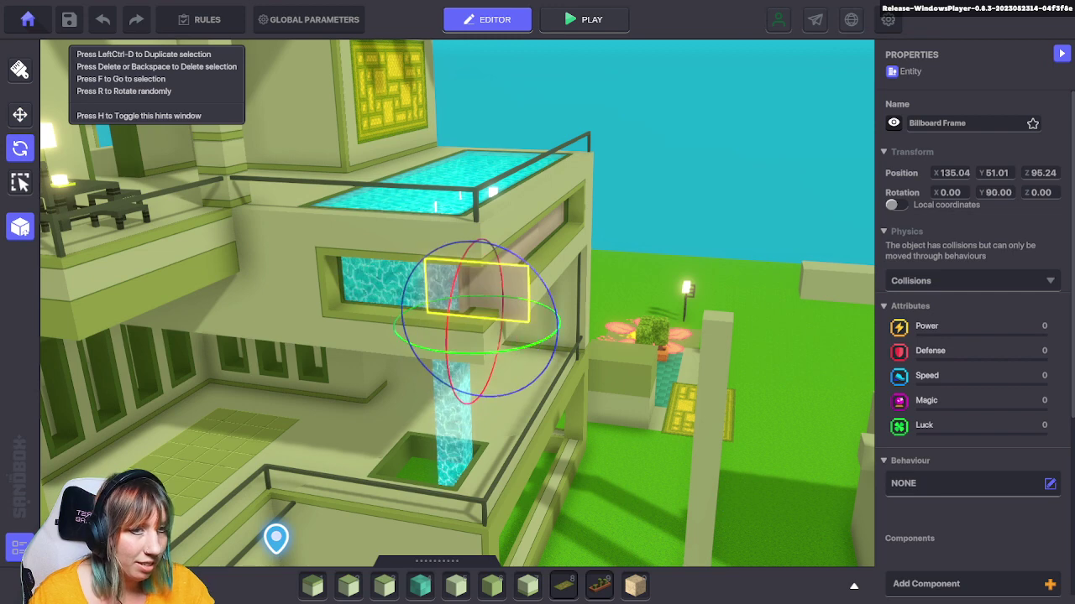
Move the rotated Billboard Frame into the short pool window's opening
left_click(20, 115)
left_click_drag(555, 329, 466, 320)
scroll(458, 310, "up", 5)
left_click_drag(281, 347, 294, 366)
Duplicate the rotated frame and align the copy to close the short window's gap at the corner
key("ctrl+d")
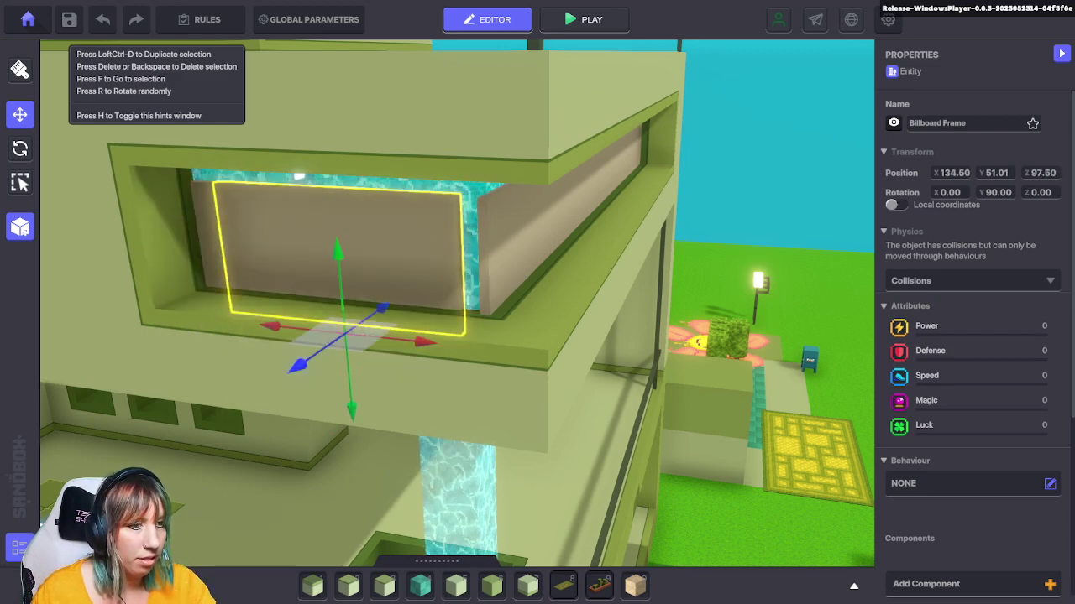
left_click_drag(269, 325, 305, 330)
left_click(335, 386)
Select all Billboard Frames across the short and long pool windows and make them invisible
right_click_drag(335, 386, 289, 357)
left_click(378, 295)
left_click(478, 314, "shift")
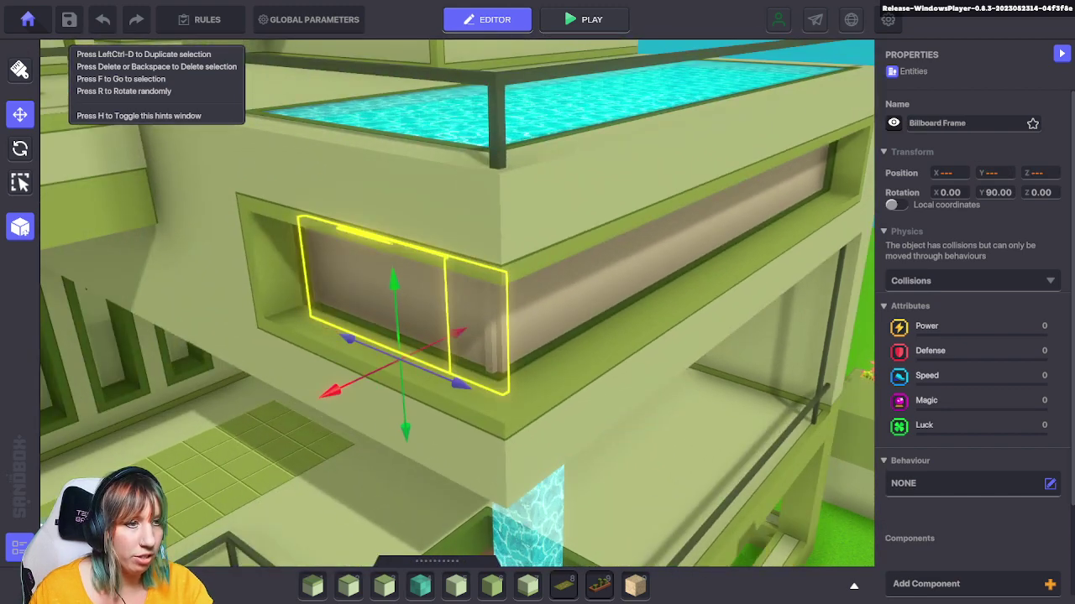
left_click(564, 290, "shift")
left_click(668, 238, "shift")
left_click(738, 209, "shift")
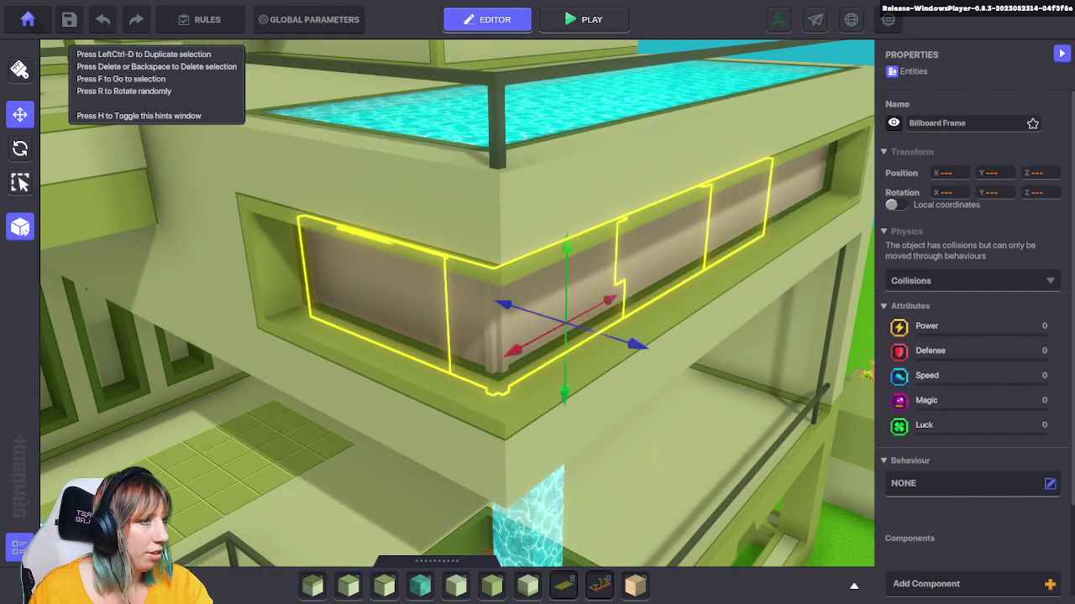
left_click(811, 178, "shift")
left_click(781, 190, "shift")
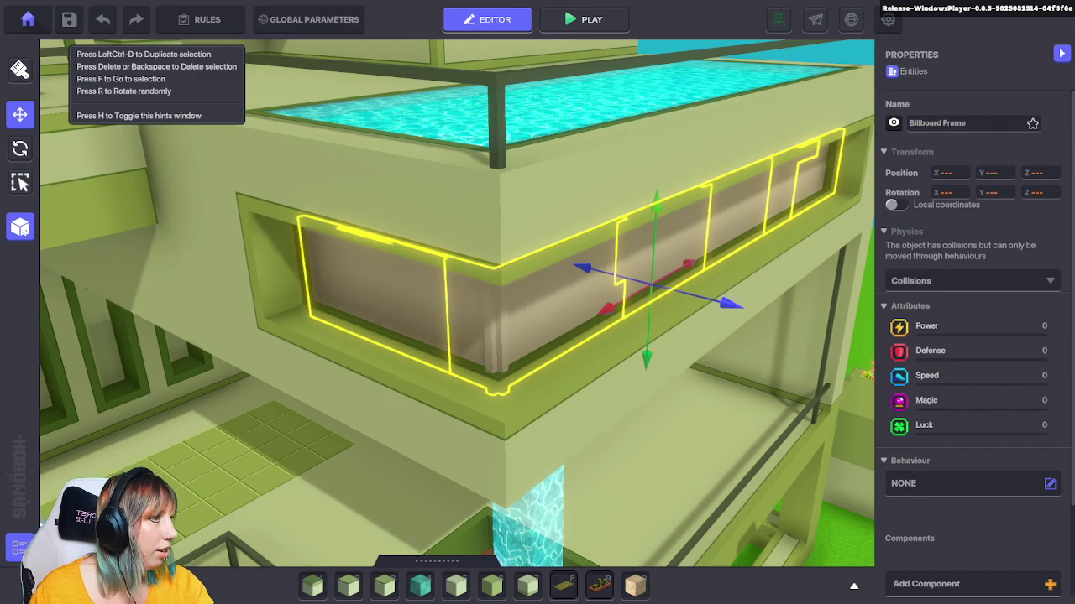
left_click(893, 123)
right_click_drag(537, 302, 508, 323)
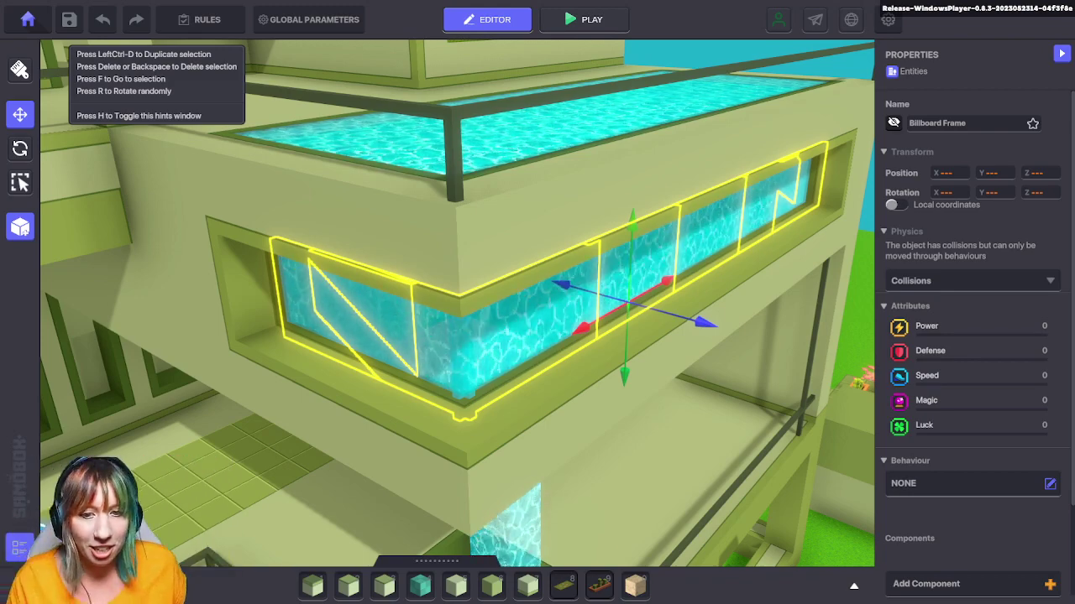
middle_click_drag(628, 302, 582, 259)
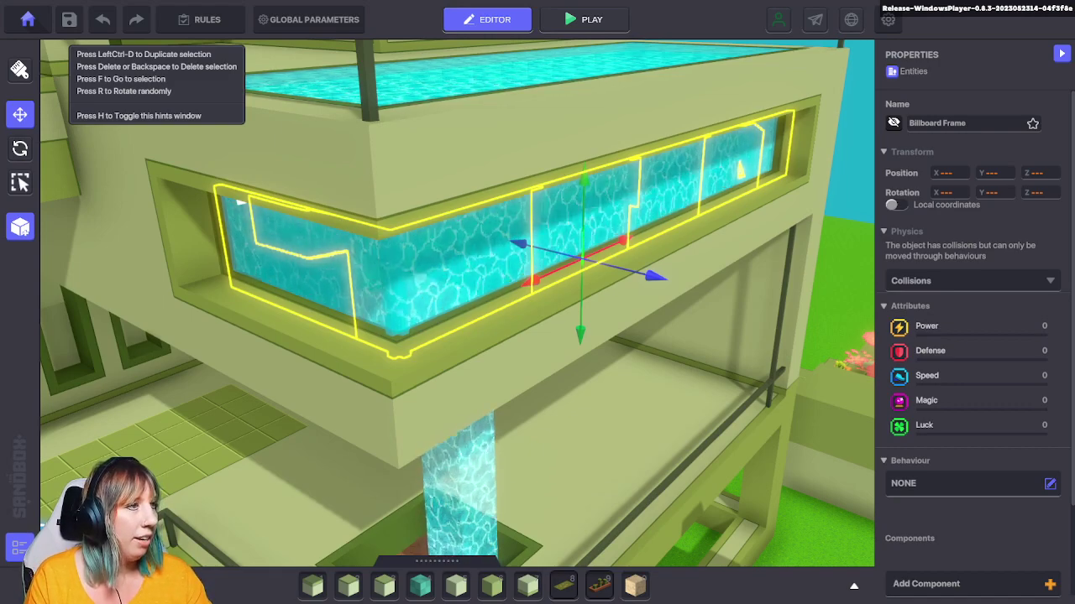
Toggle the selected frames' visibility several times to compare the windows, leaving the frames hidden
left_click(893, 124)
left_click(893, 123)
left_click(893, 124)
left_click(893, 123)
left_click(893, 123)
left_click(894, 124)
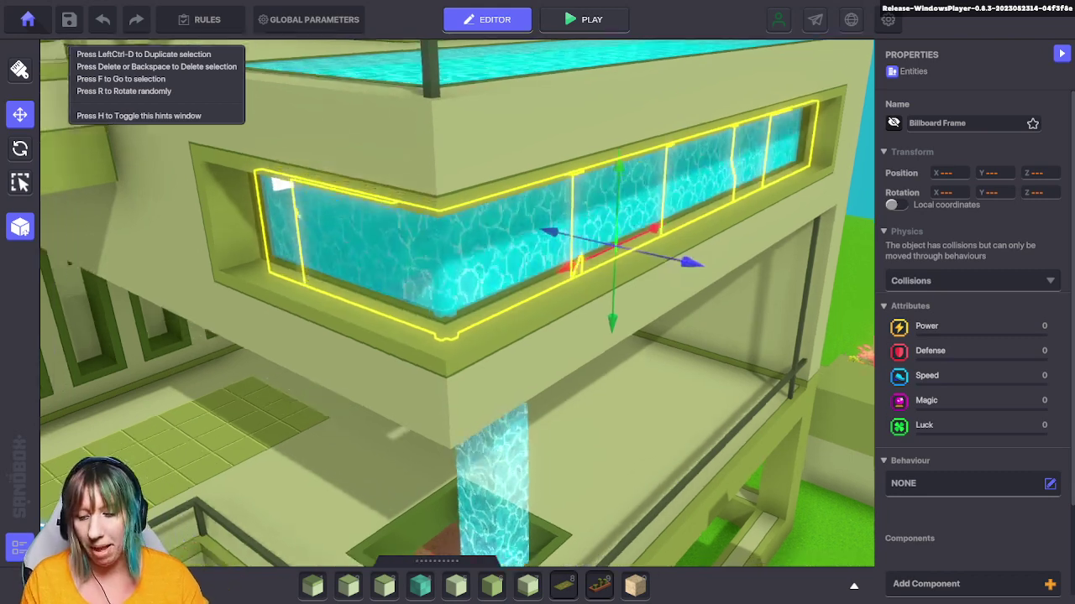
Start a playtest and take the avatar up the house stairs to the pool terrace
left_click(583, 19)
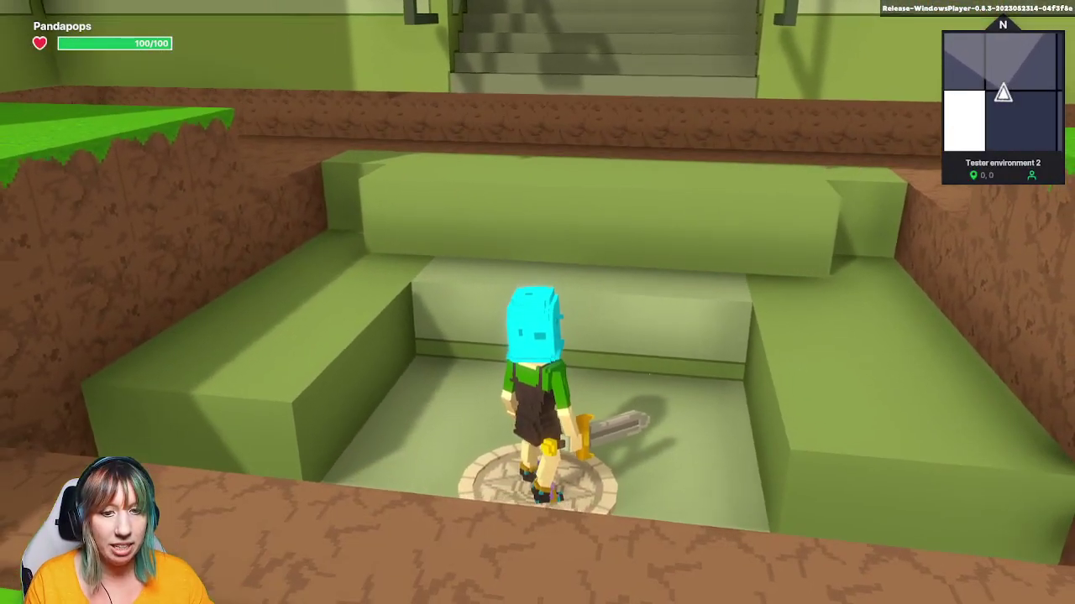
key("w")
key("w")
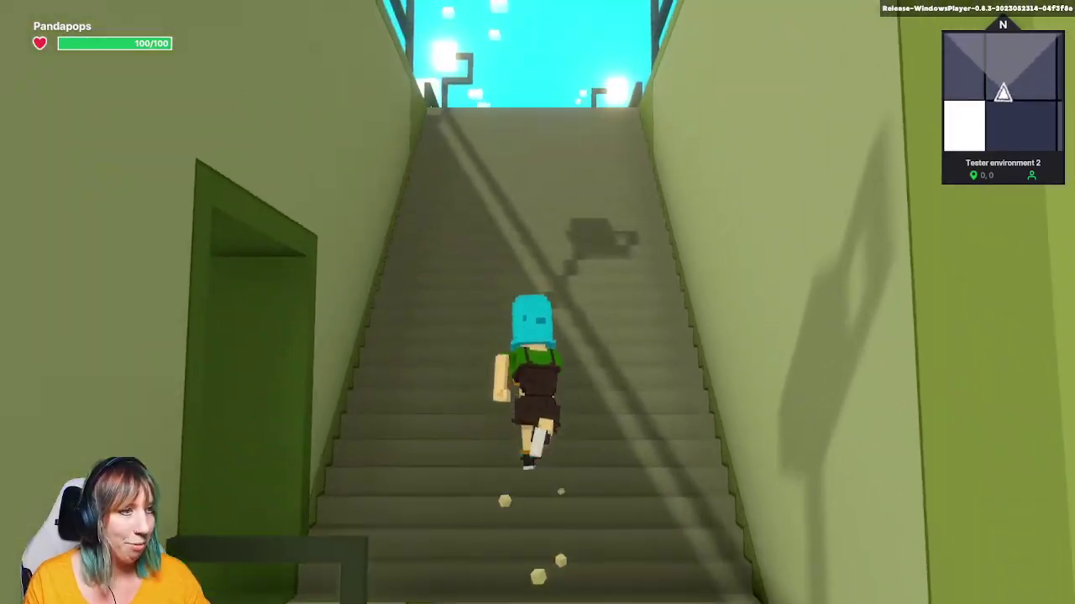
key("w")
key("w")
key("space")
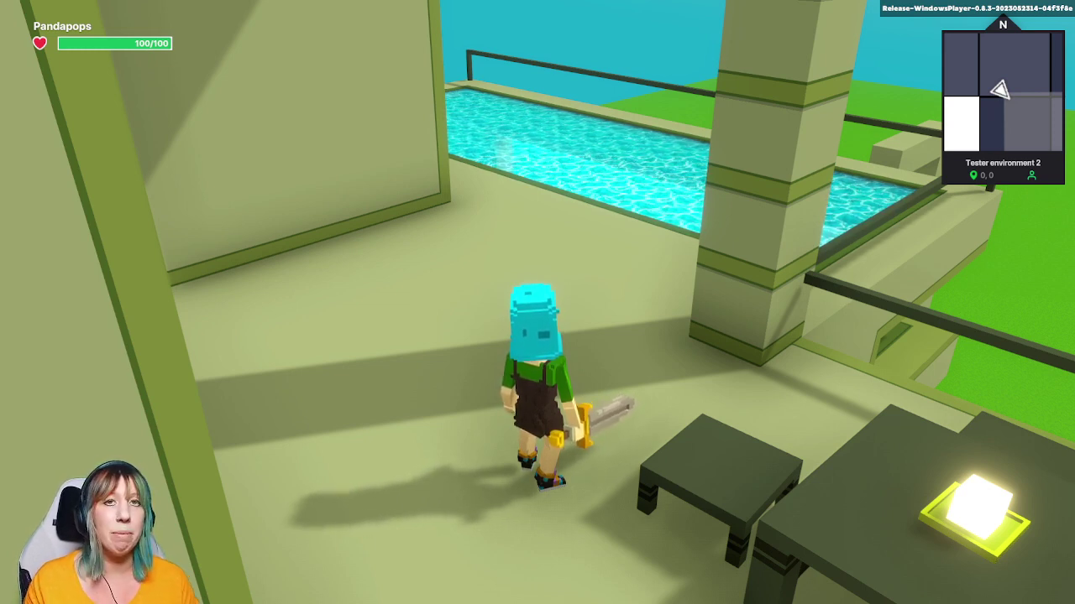
Send the avatar into the pool and swim underwater against the side windows to test the hidden frames
key("w")
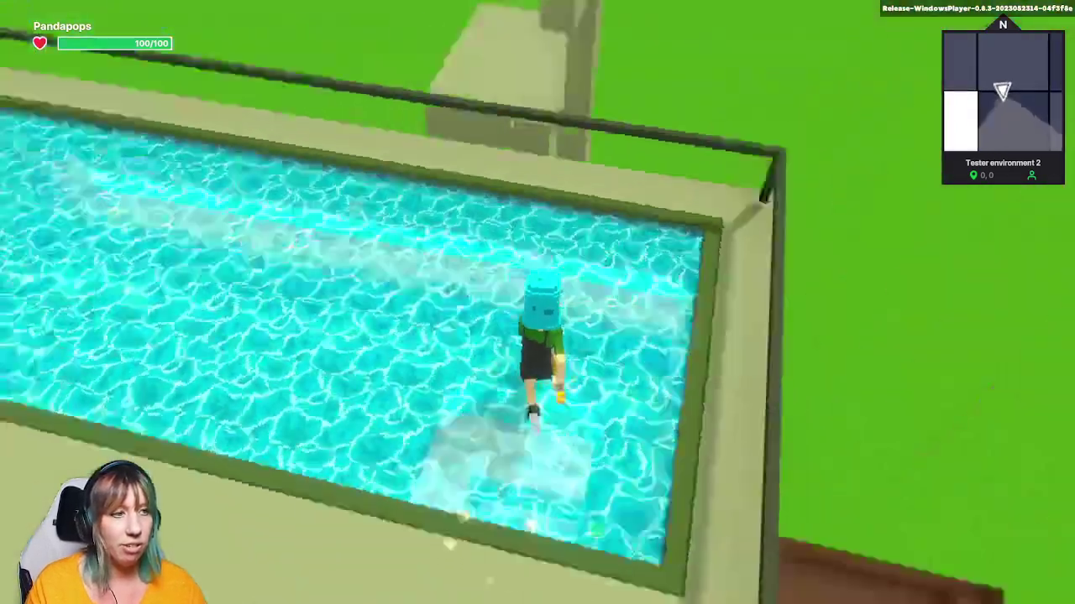
key("w")
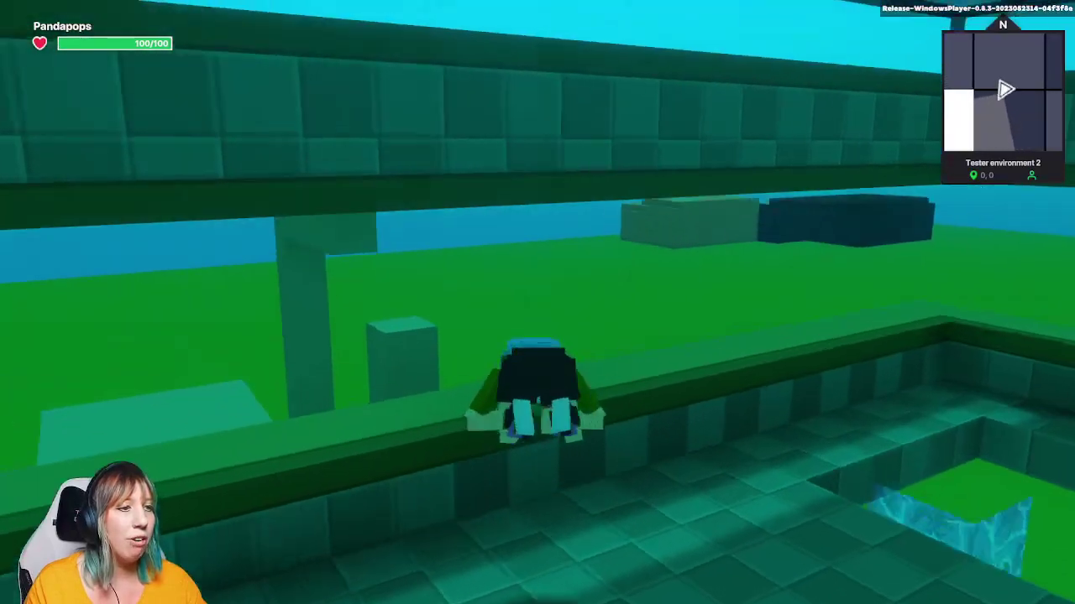
key("w")
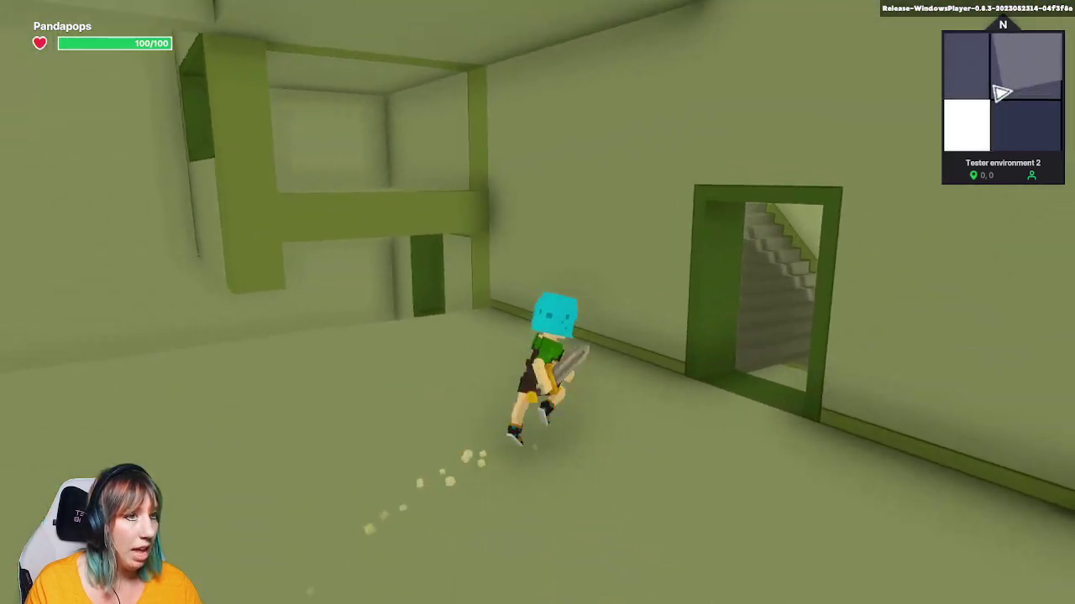
Run the avatar onward from the interior room and along the outside wall of the house to inspect the build
key("w")
key("w")
key("w")
key("w")
key("w")
key("w")
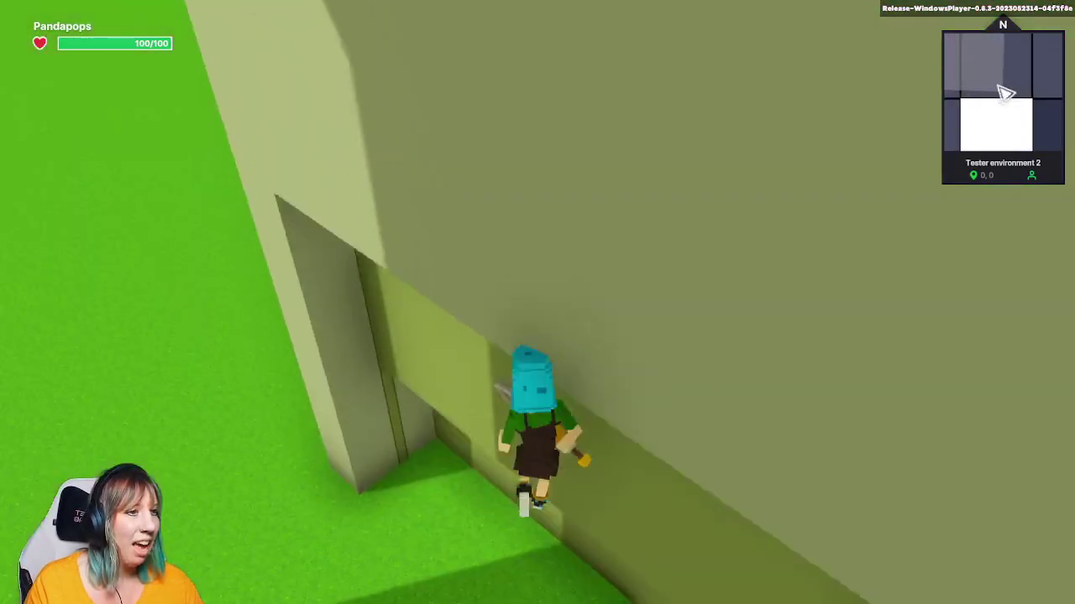
Run the avatar along the outside wall and across the lawn past the buildings to the sunken courtyard
key("w")
key("w")
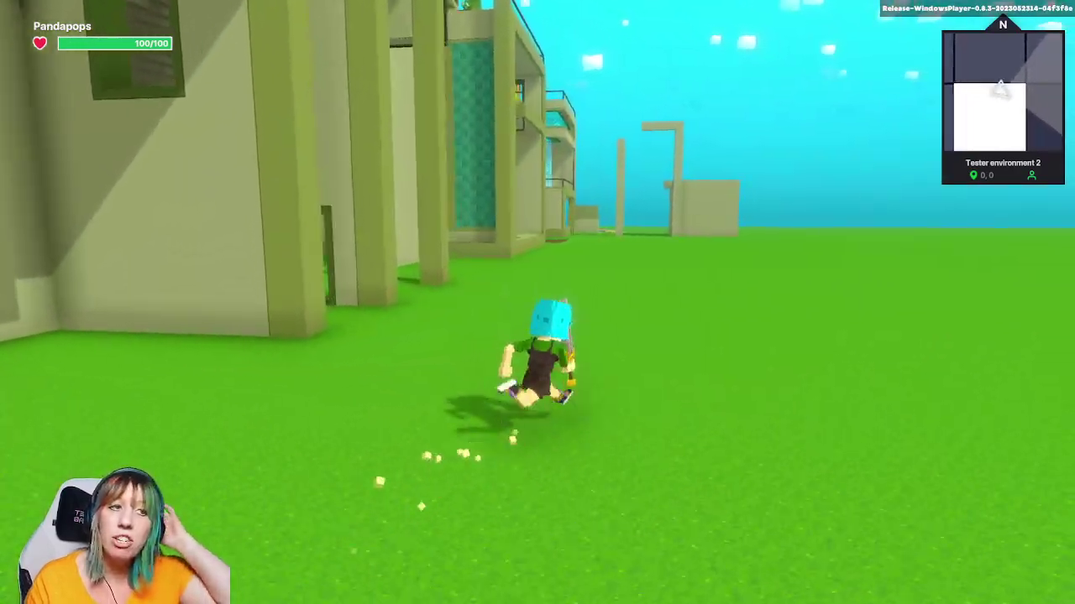
key("w")
key("w")
key("w")
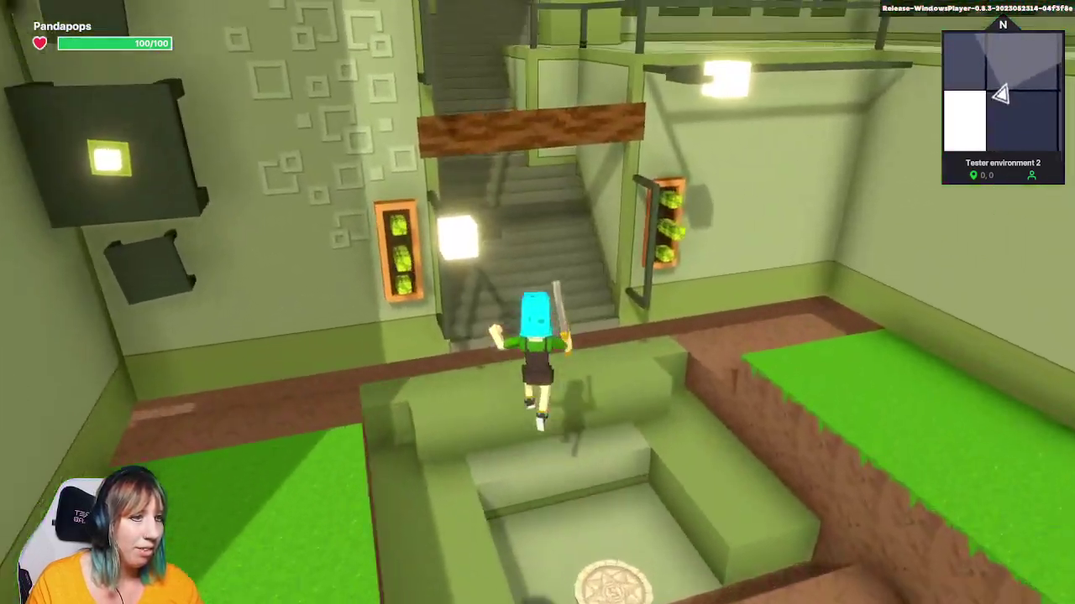
Take the avatar through the sunken courtyard, up its stairs and onto the elevated ribbed beam to inspect the build
key("w")
key("w")
key("w")
key("w")
key("w")
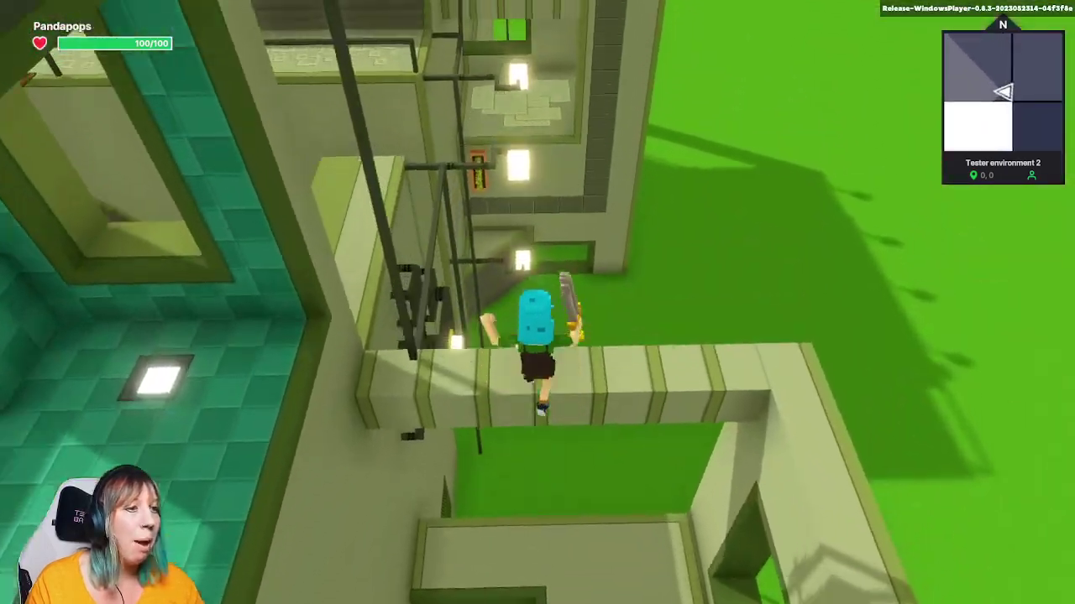
Explore the ground level with the avatar, passing the stairs and corrugated wall, leaping through the low window opening and circling the outer walls
key("w")
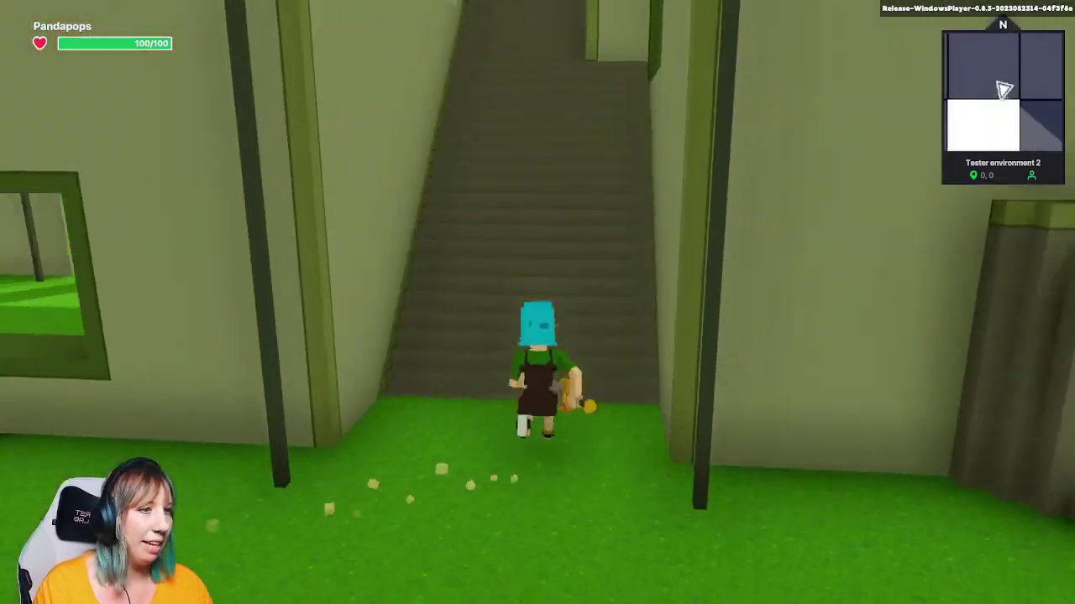
key("w")
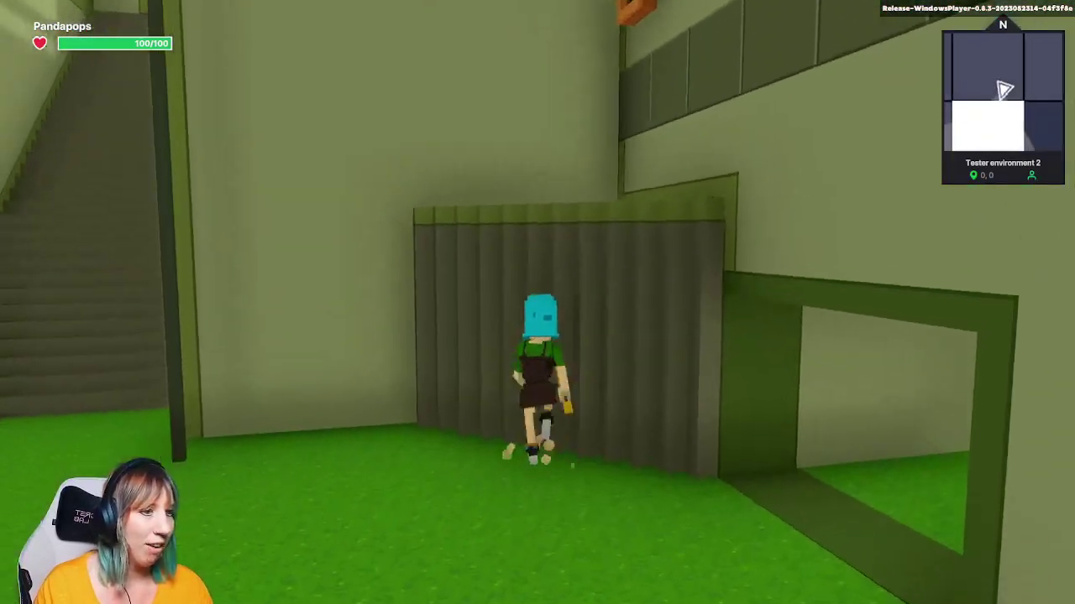
key("space")
key("w")
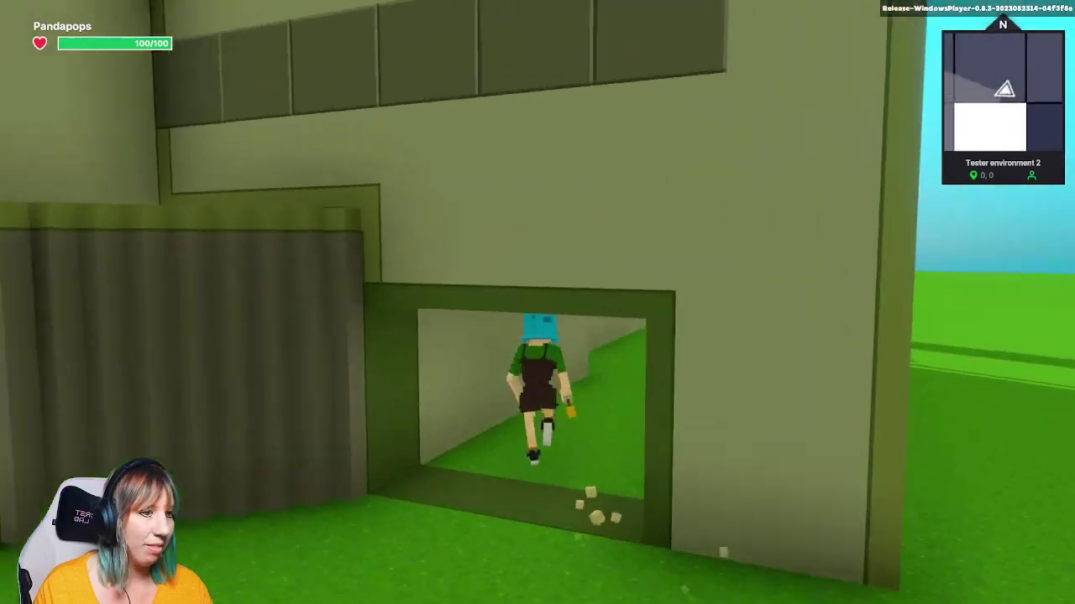
key("w")
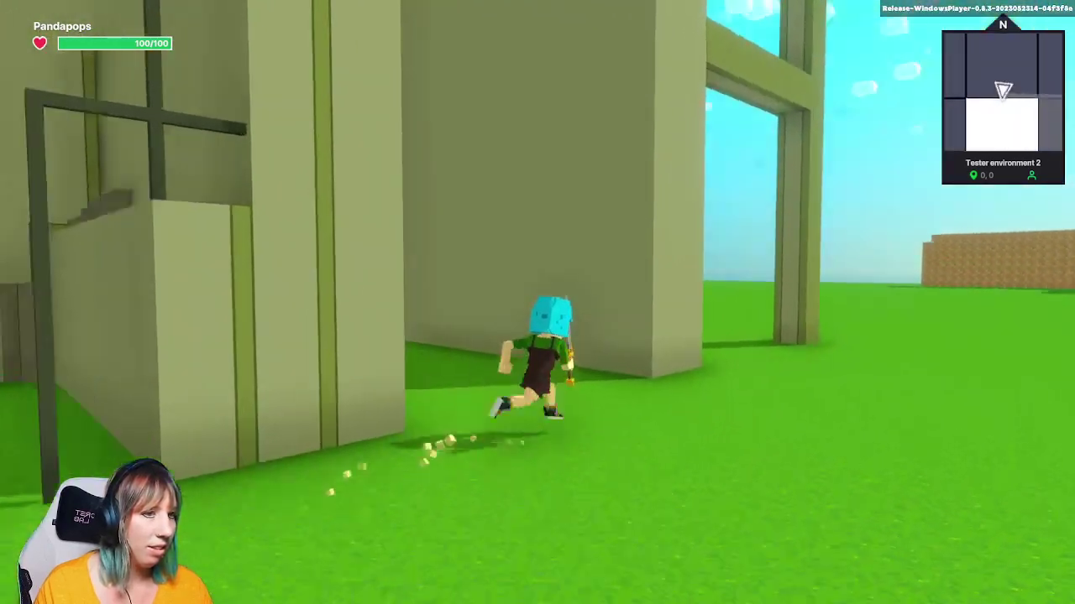
key("w")
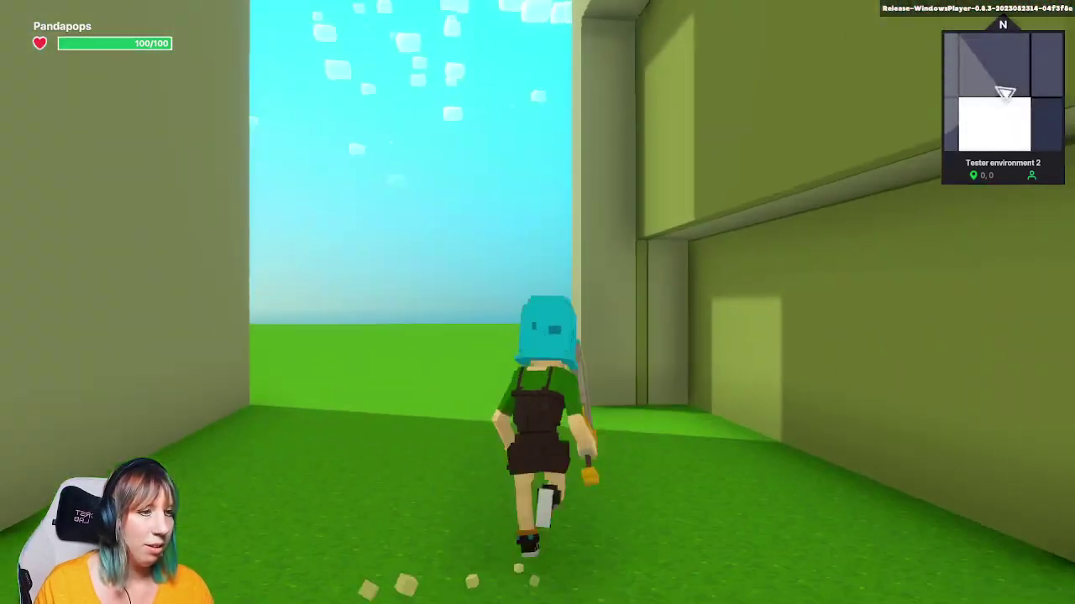
key("w")
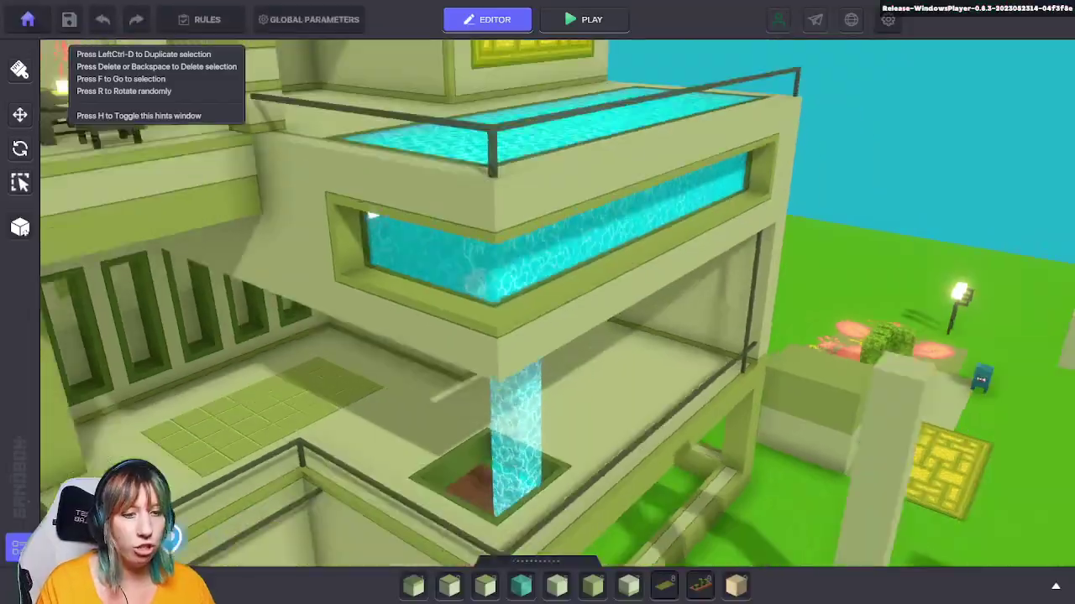
Back in the editor, rotate the Post Drop beside the flower graffiti to 135 degrees around Y and focus on it
key("s")
key("d")
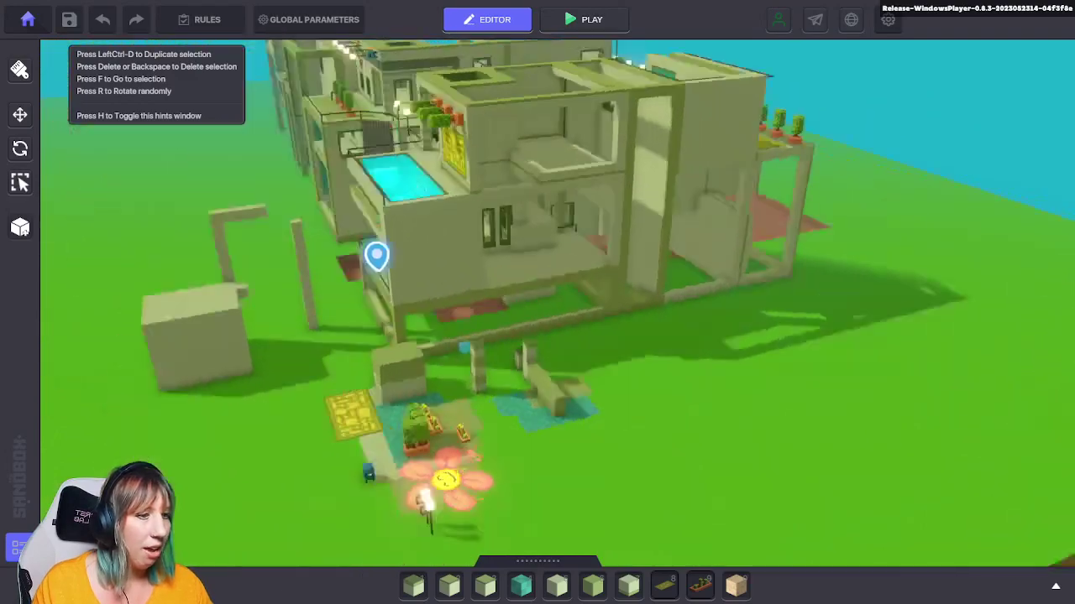
key("w")
key("a")
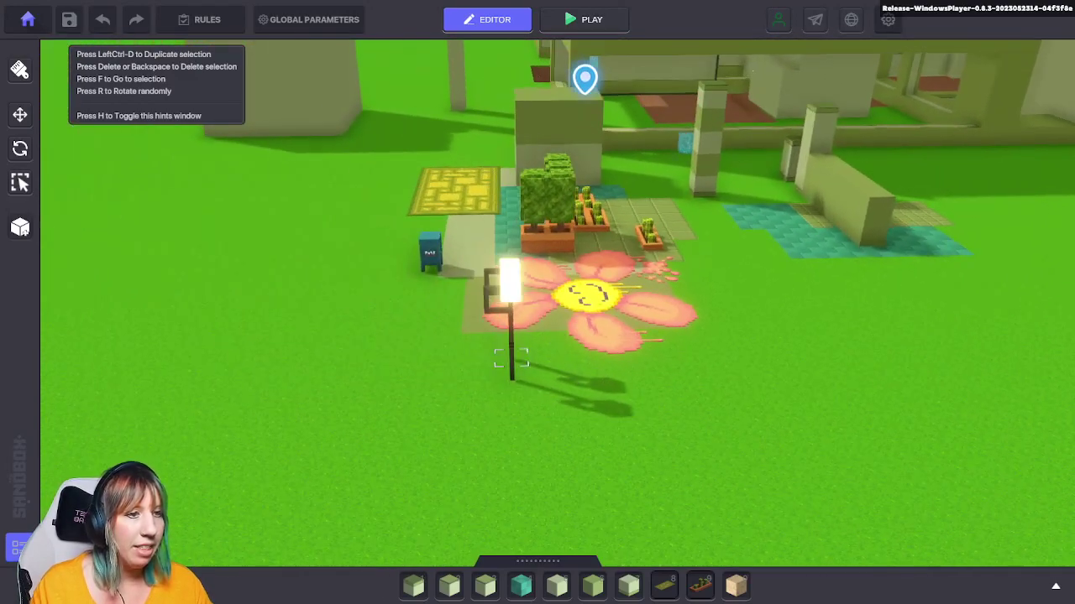
left_click(510, 316)
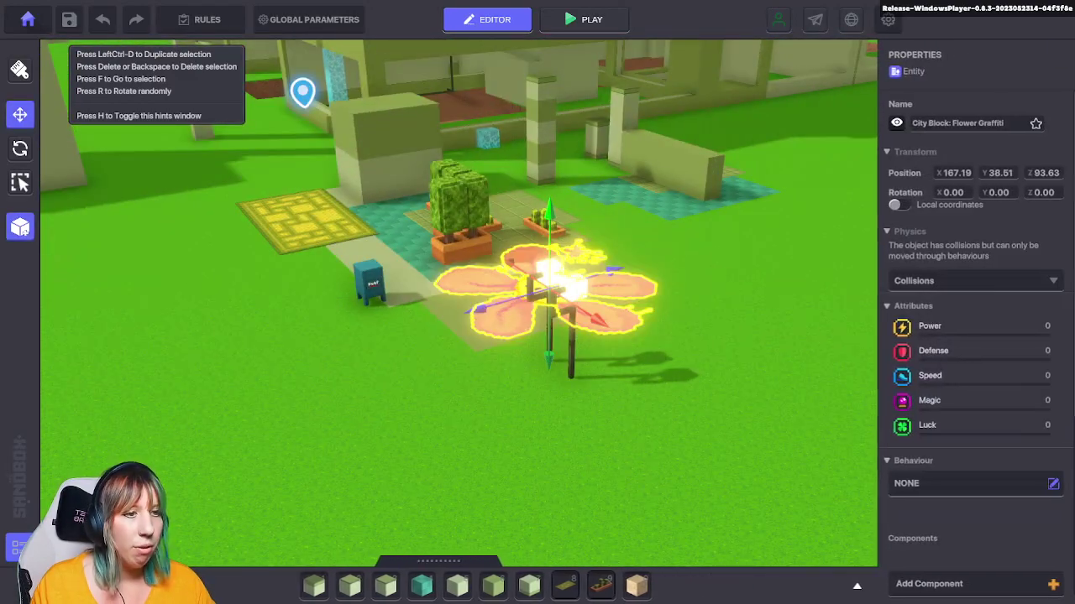
left_click(369, 283)
left_click(21, 149)
left_click_drag(378, 340, 290, 323)
key("f")
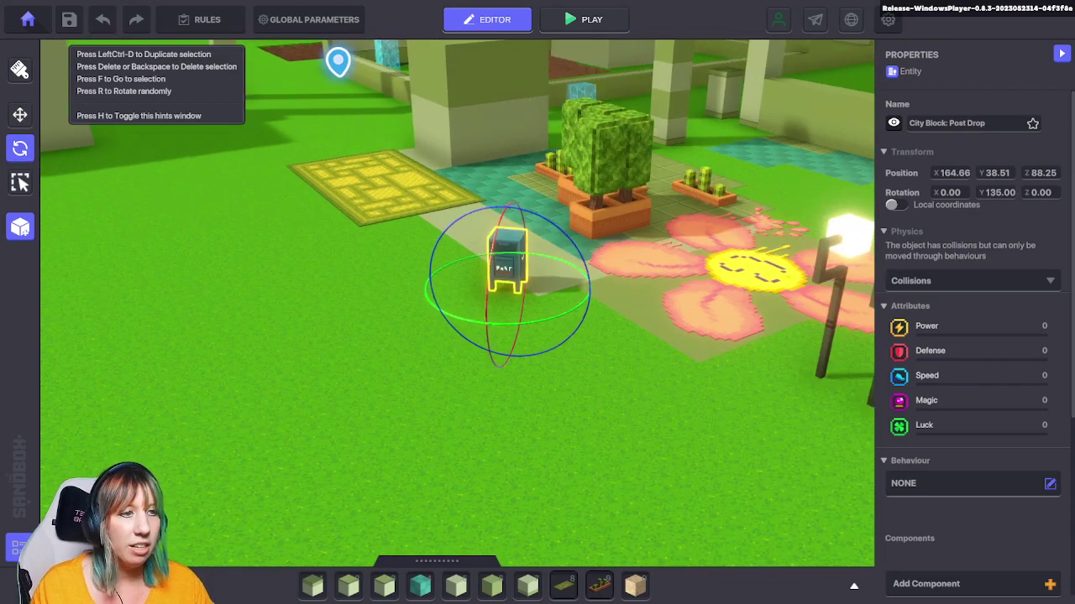
Select the Patterned Rug and examine its design from above
left_click(360, 178)
key("f")
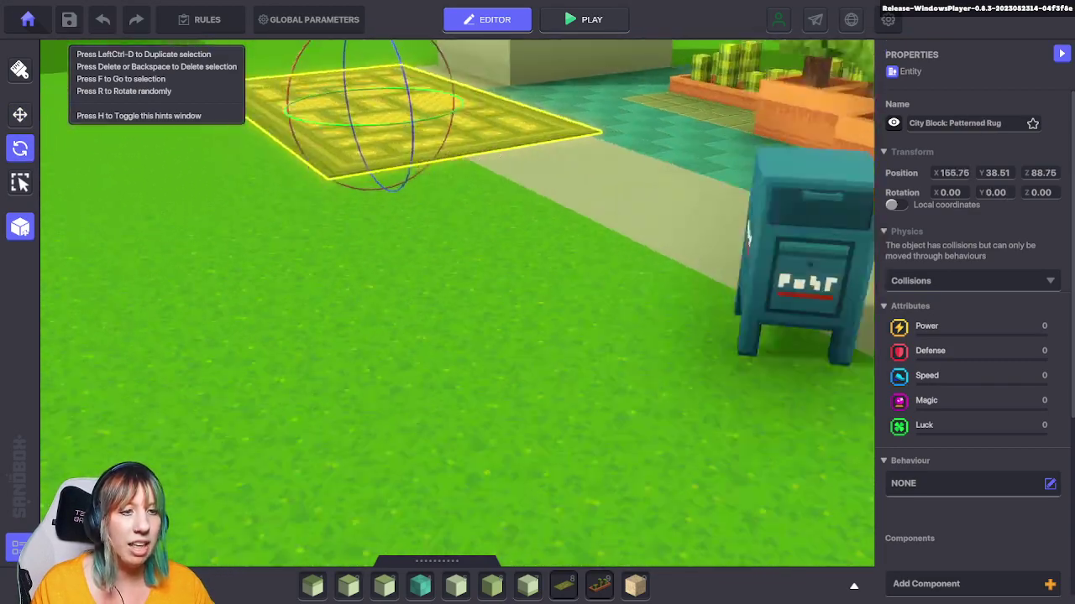
key("w")
key("s")
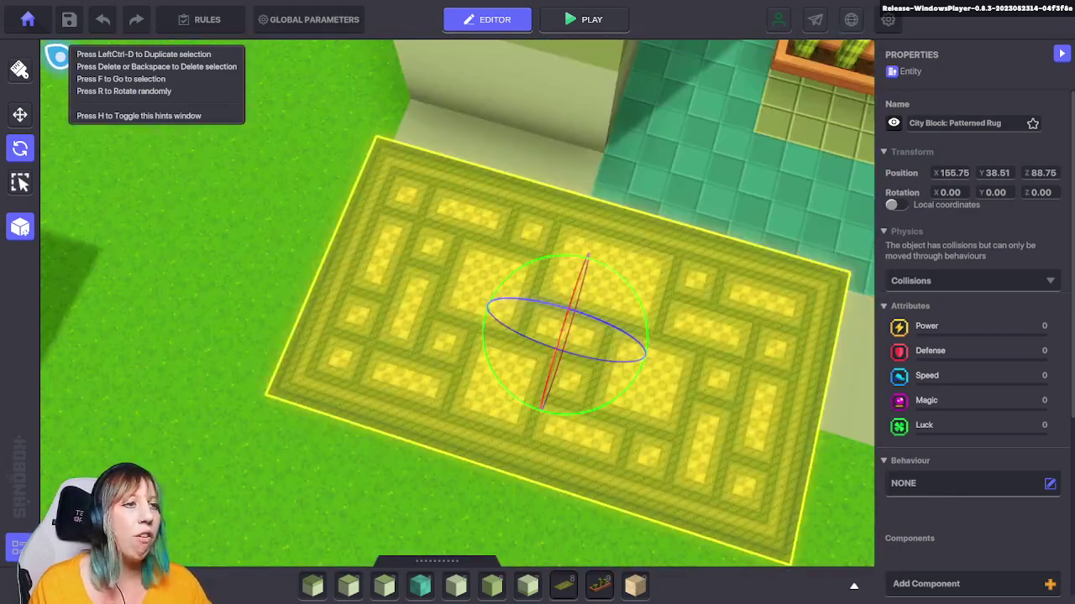
key("d")
right_click_drag(458, 302, 457, 244)
Try rotating the Flower Graffiti, and undo the rotation
left_click(690, 233)
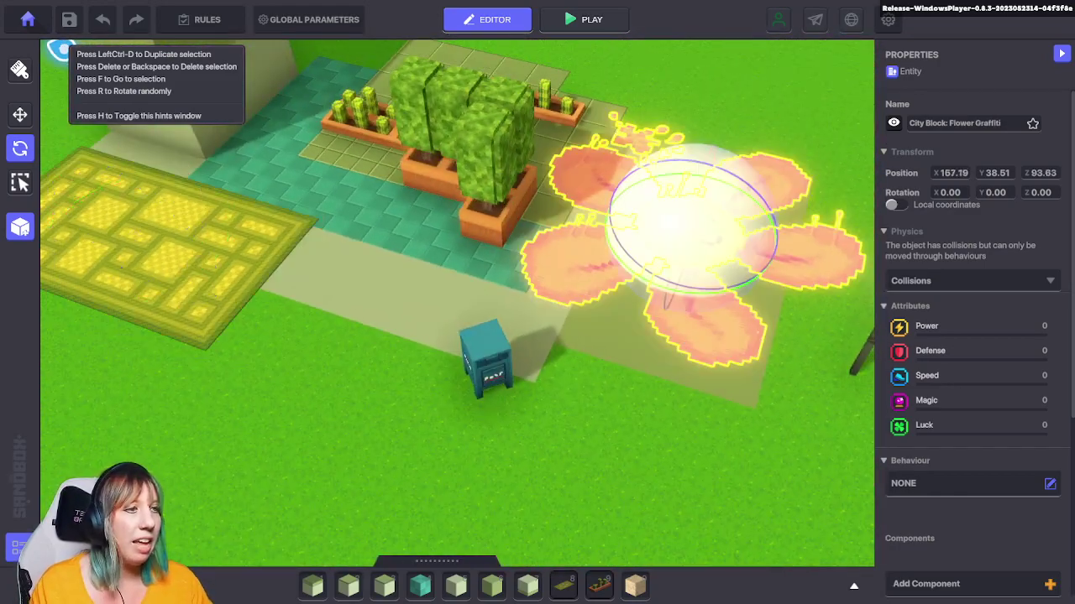
left_click_drag(690, 228, 714, 197)
key("ctrl+z")
Inspect the rug, potted bushes and cacti planters of the sample area from several sides
left_click(147, 235)
middle_click_drag(159, 239, 191, 315)
right_click_drag(504, 285, 184, 269)
left_click(532, 201)
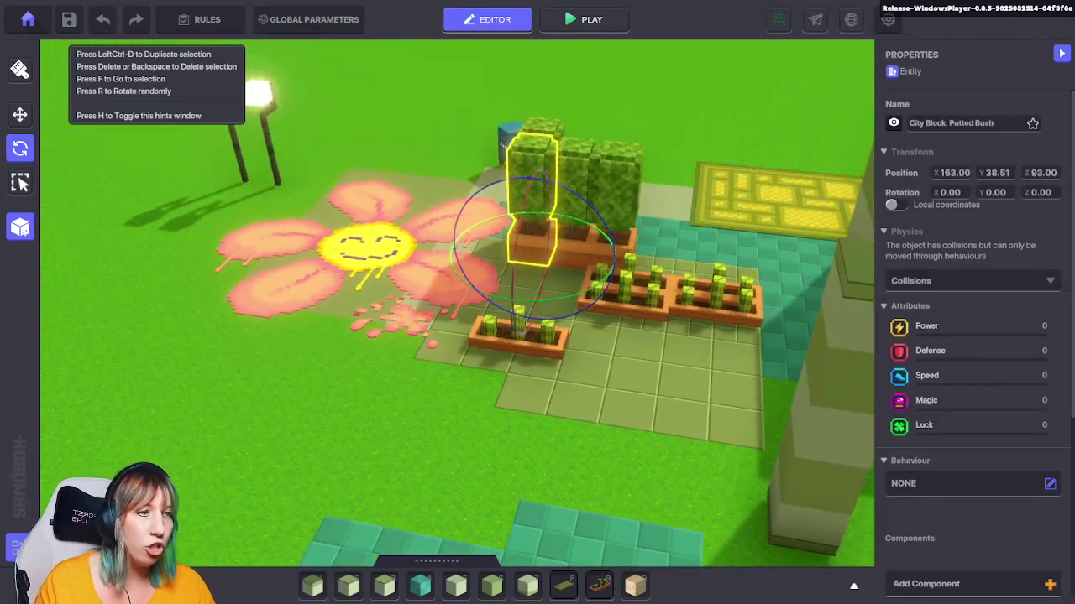
left_click(626, 294)
right_click_drag(625, 295, 693, 300)
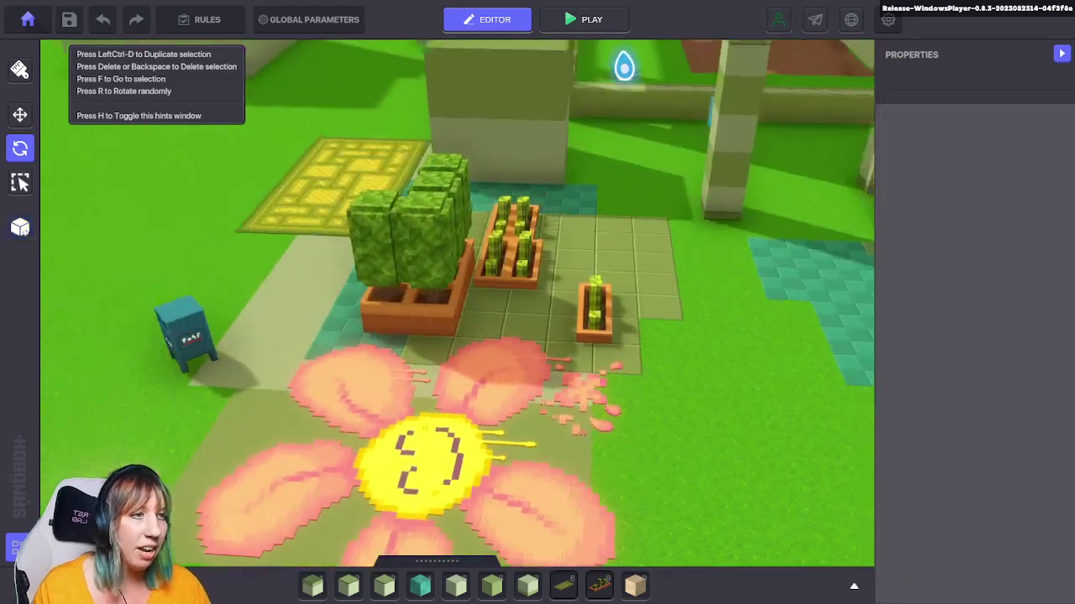
Survey the other house modules from above and examine the room with the red sofas and floor opening
key("w")
right_click_drag(537, 302, 285, 310)
key("d")
key("s")
key("s")
key("d")
key("w")
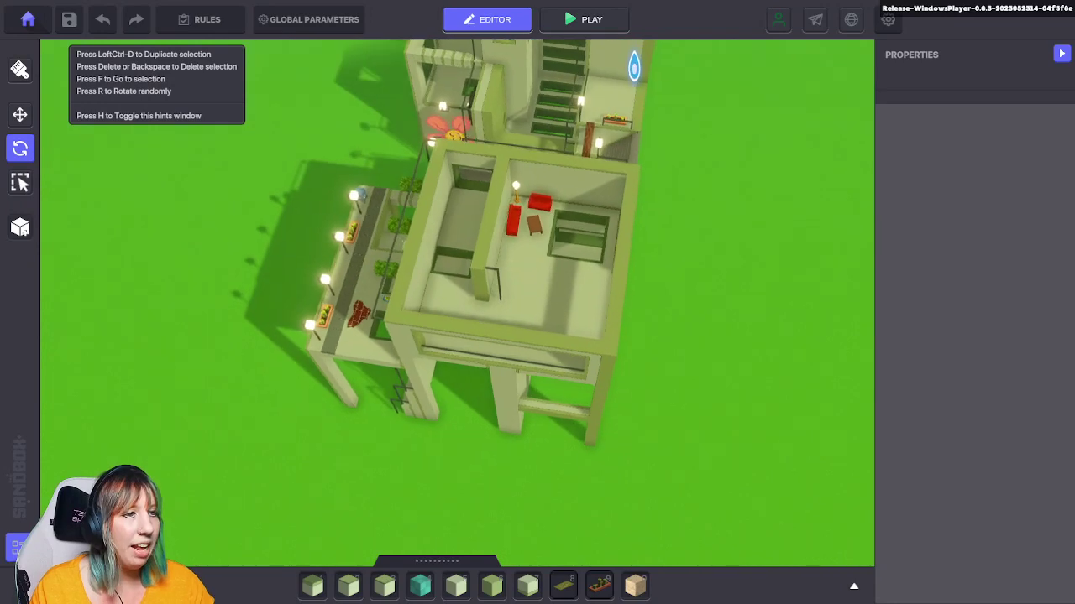
key("w")
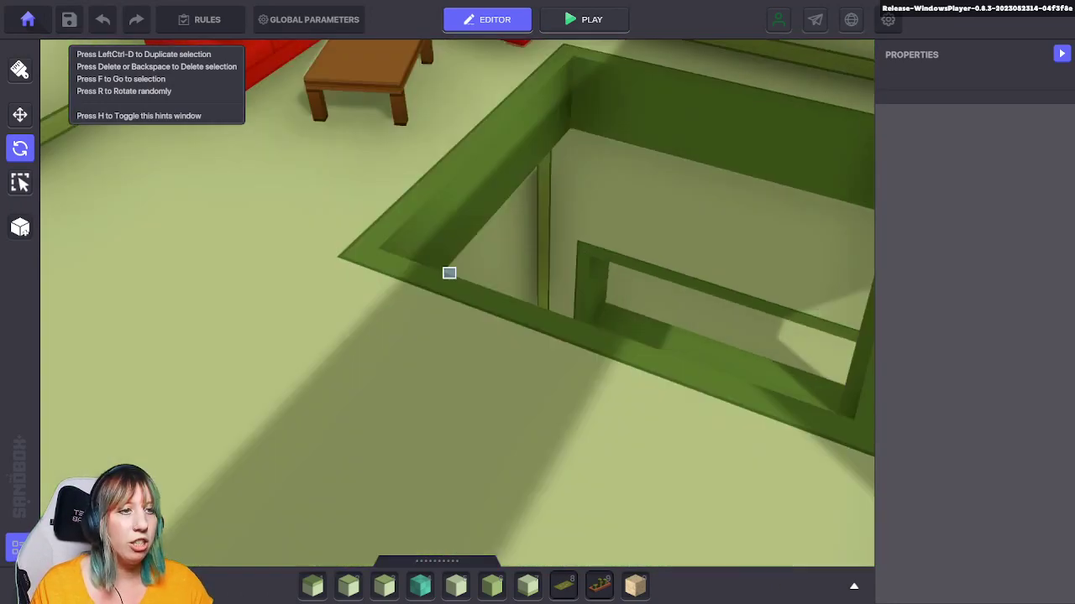
Select the Spring building with the red-sofa room and apply a random rotation of X 0, Y 180, Z 180
left_click(448, 273)
right_click_drag(457, 303, 302, 109)
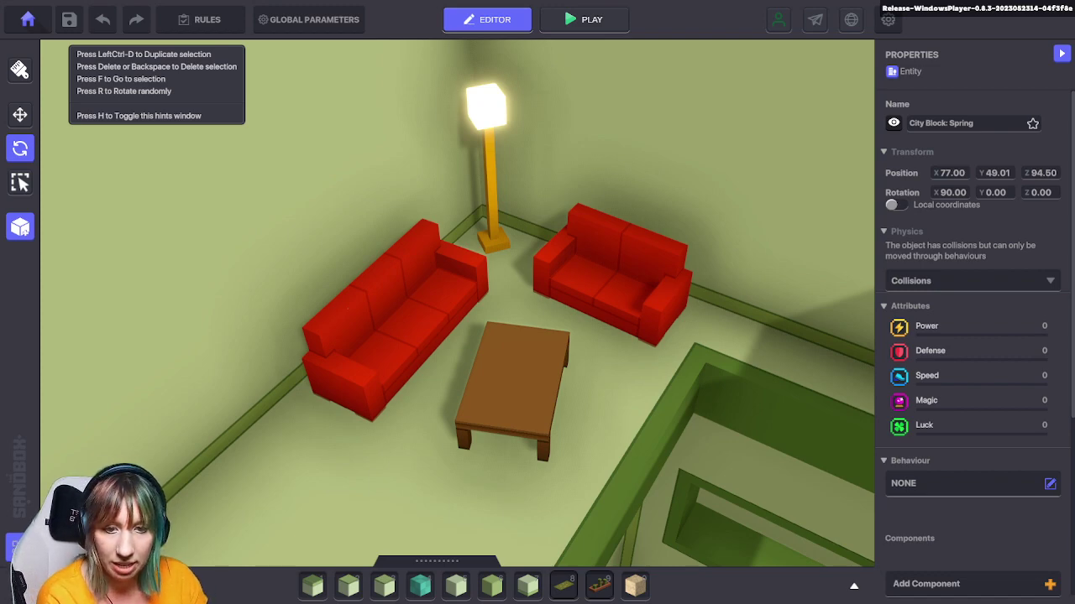
scroll(448, 271, "down", 10)
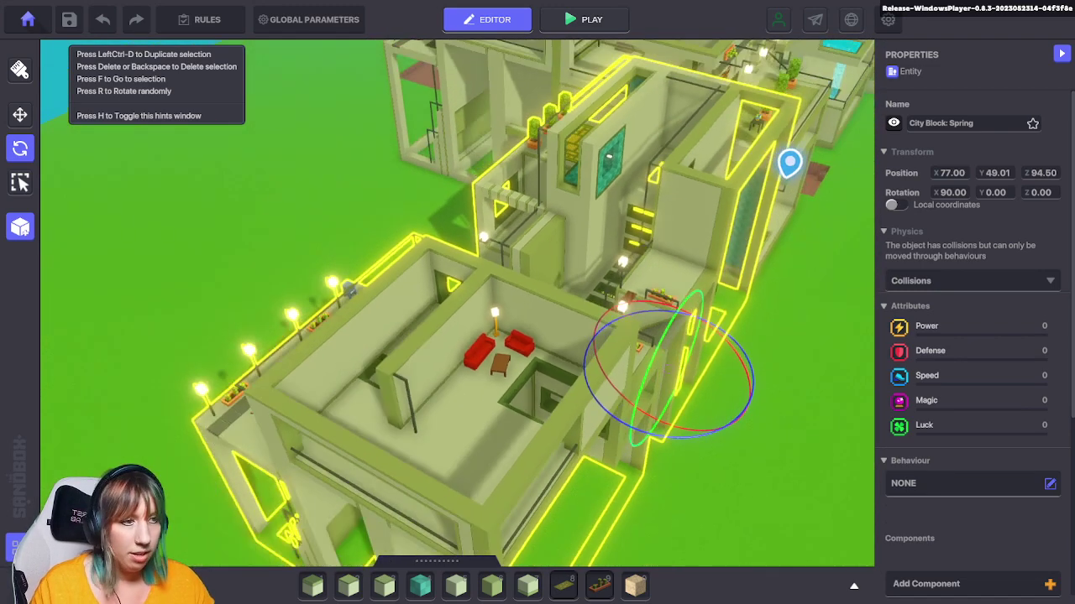
right_click_drag(449, 271, 621, 185)
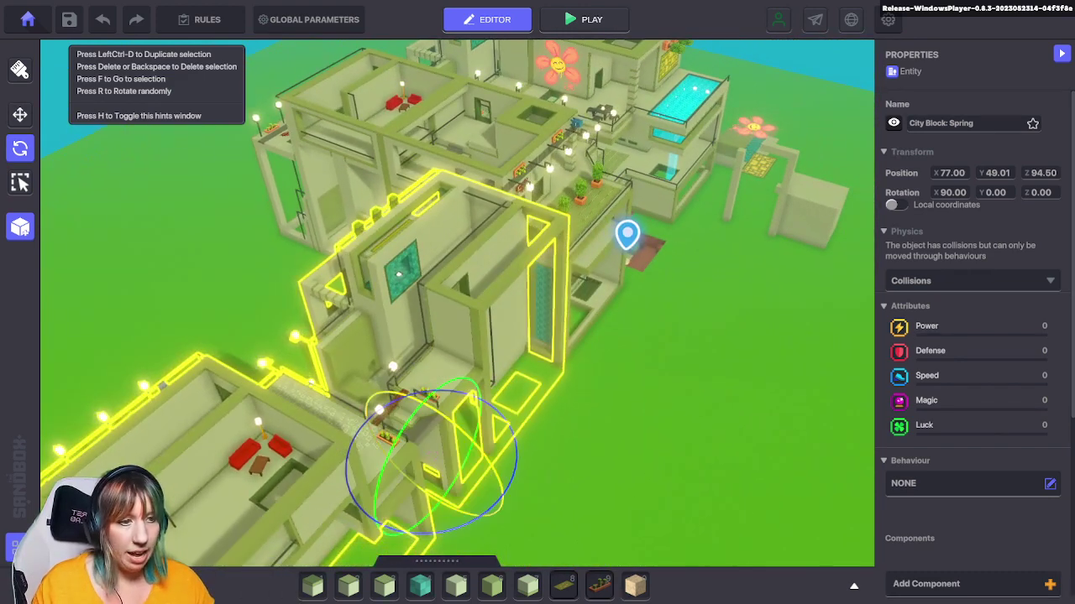
key("r")
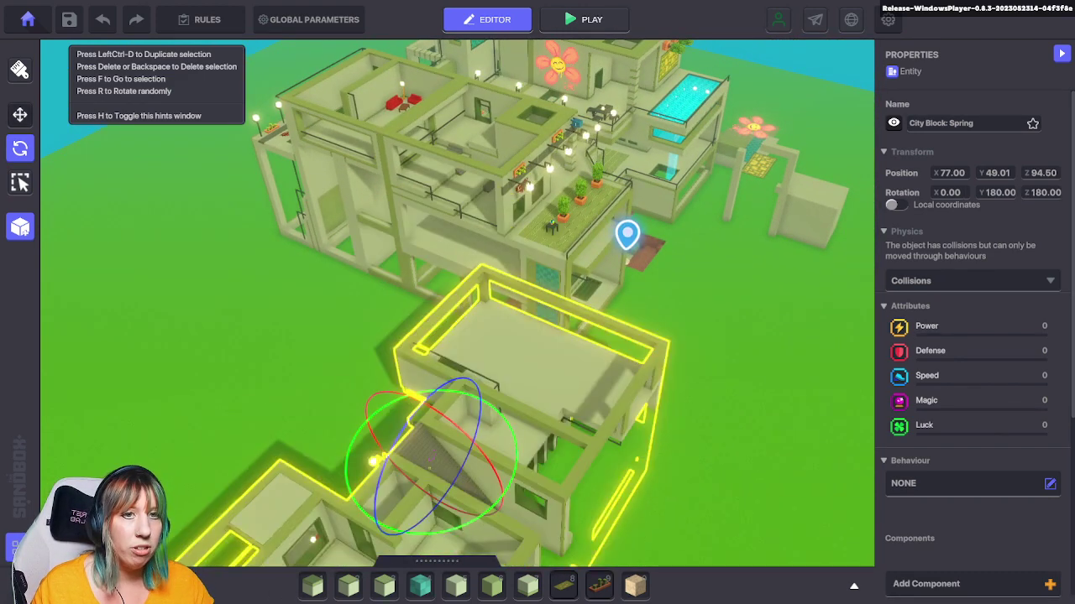
Raise the upturned Spring building to a height of Y 62.01
key("2")
middle_click_drag(454, 335, 438, 285)
left_click_drag(405, 343, 385, 226)
right_click_drag(504, 352, 420, 273)
middle_click_drag(420, 420, 395, 243)
right_click_drag(394, 243, 622, 281)
right_click_drag(504, 293, 386, 310)
right_click_drag(572, 293, 53, 318)
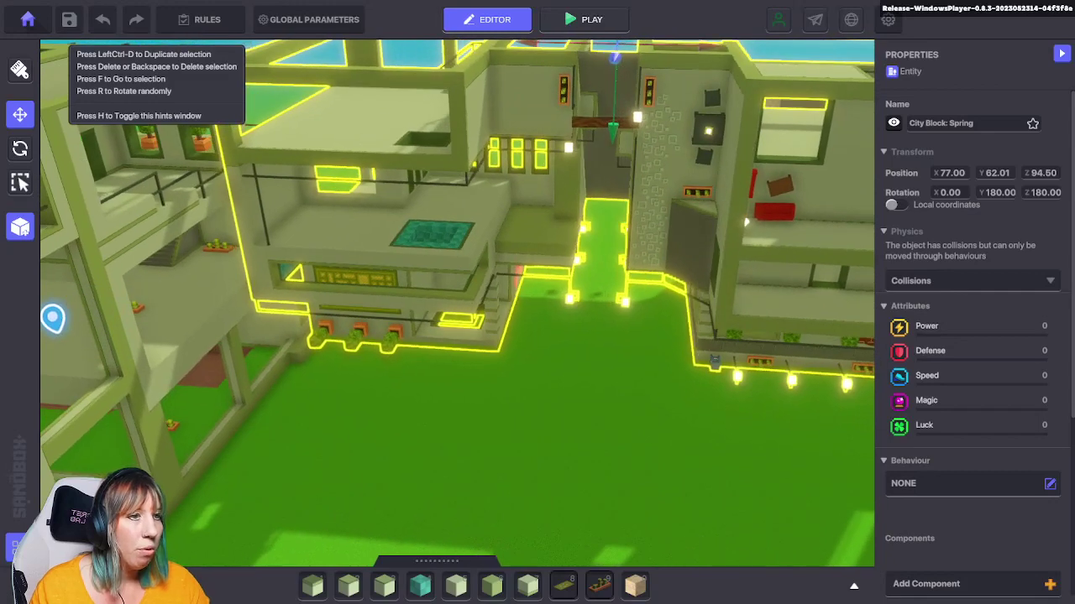
Rotate the Spring building to Y 270 and move it to X 90.50, Z 108.50
right_click_drag(458, 302, 464, 265)
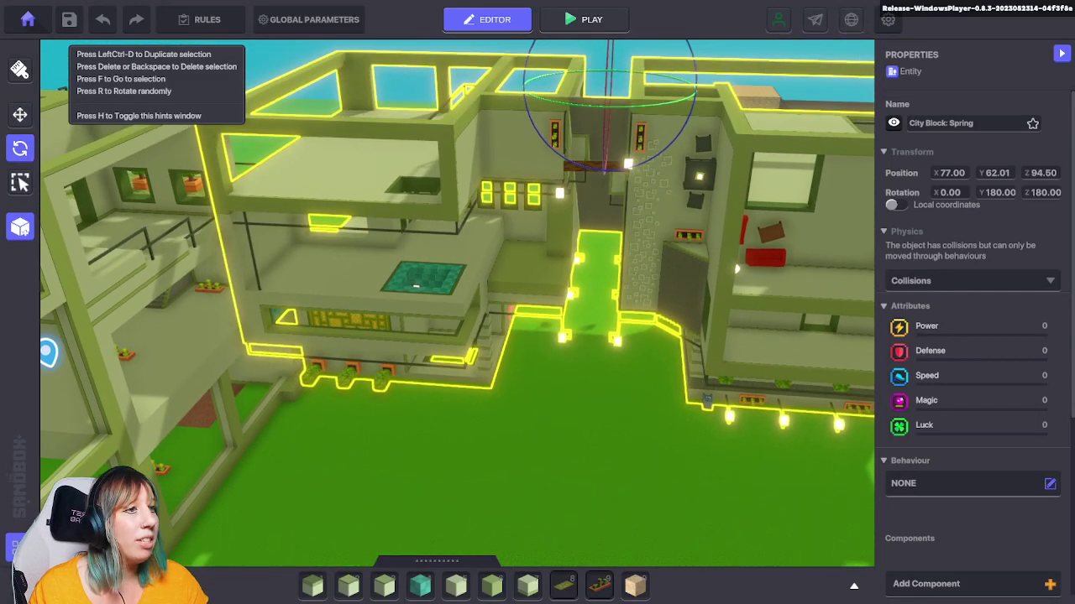
left_click_drag(613, 105, 470, 94)
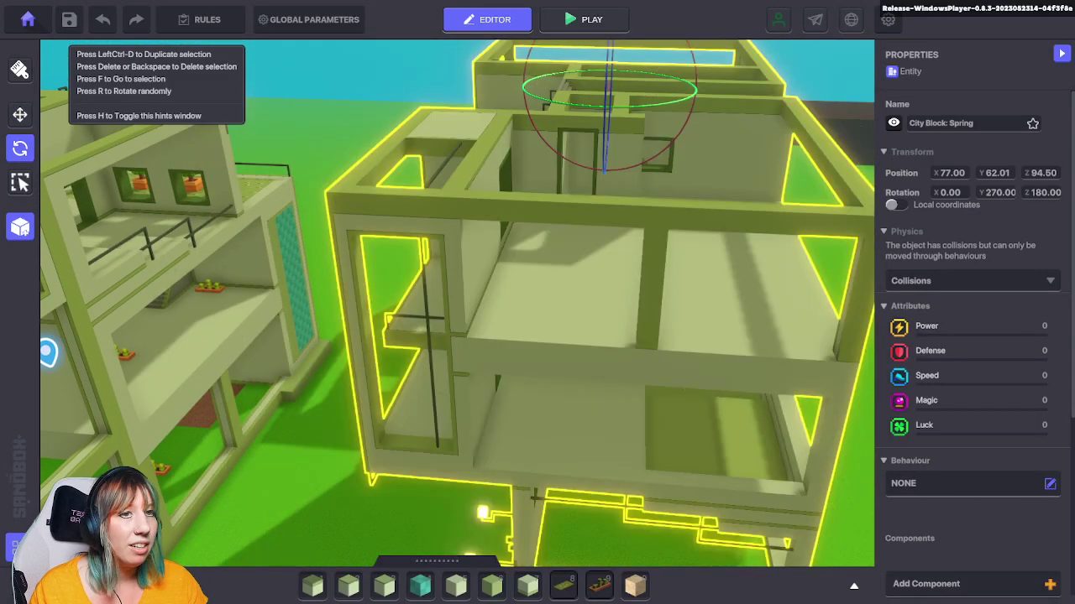
key("w")
right_click_drag(47, 353, 123, 334)
left_click_drag(619, 126, 416, 151)
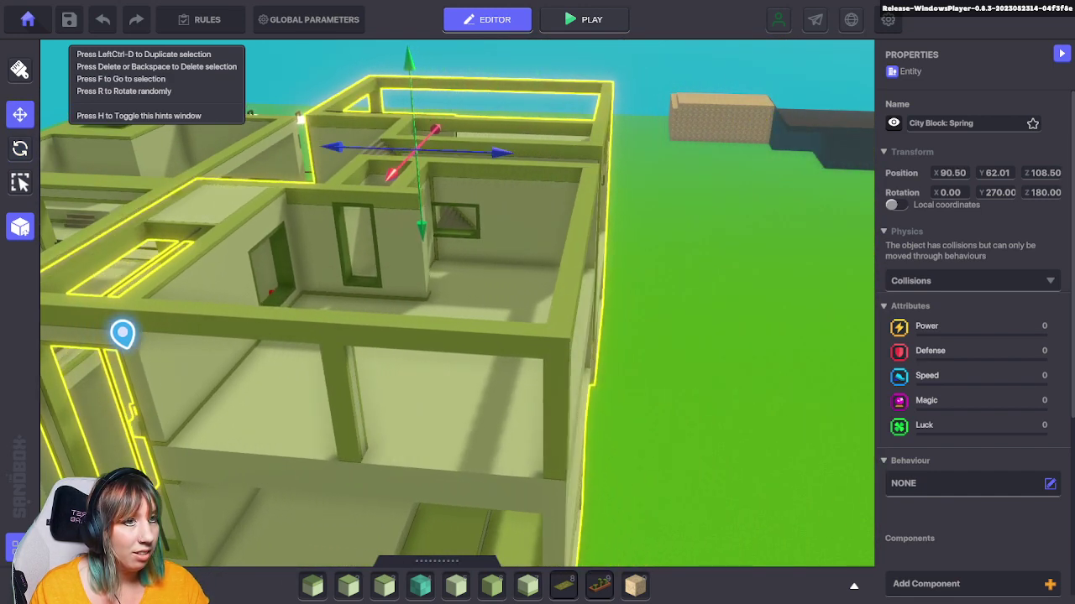
Place a vertical column of Solid Gray blocks through the floors near the open outer side of the building
right_click_drag(123, 334, 567, 220)
key("s")
right_click_drag(646, 202, 406, 204)
key("5")
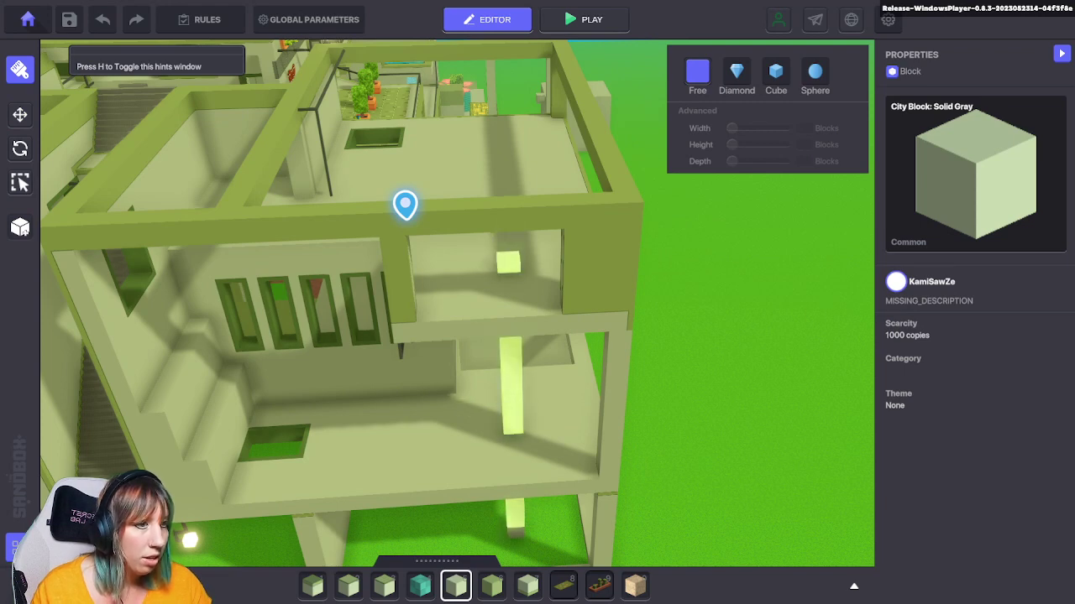
right_click_drag(521, 328, 281, 229)
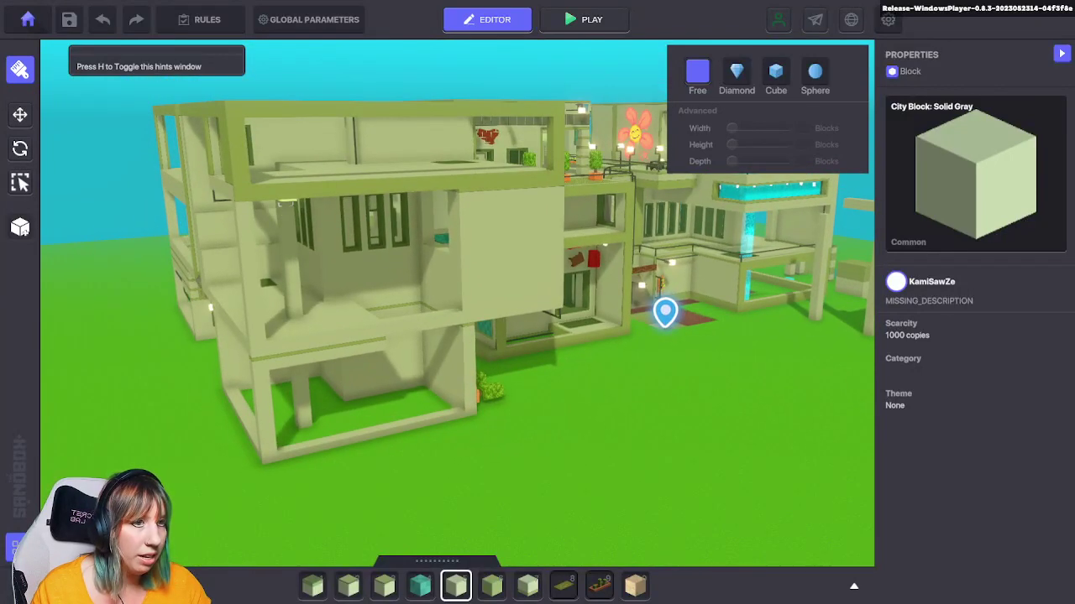
Place Cacti Planters on the upper floor and against the new gray column below it
right_click_drag(665, 312, 668, 445)
key("9")
right_click_drag(458, 303, 663, 348)
right_click_drag(693, 240, 481, 409)
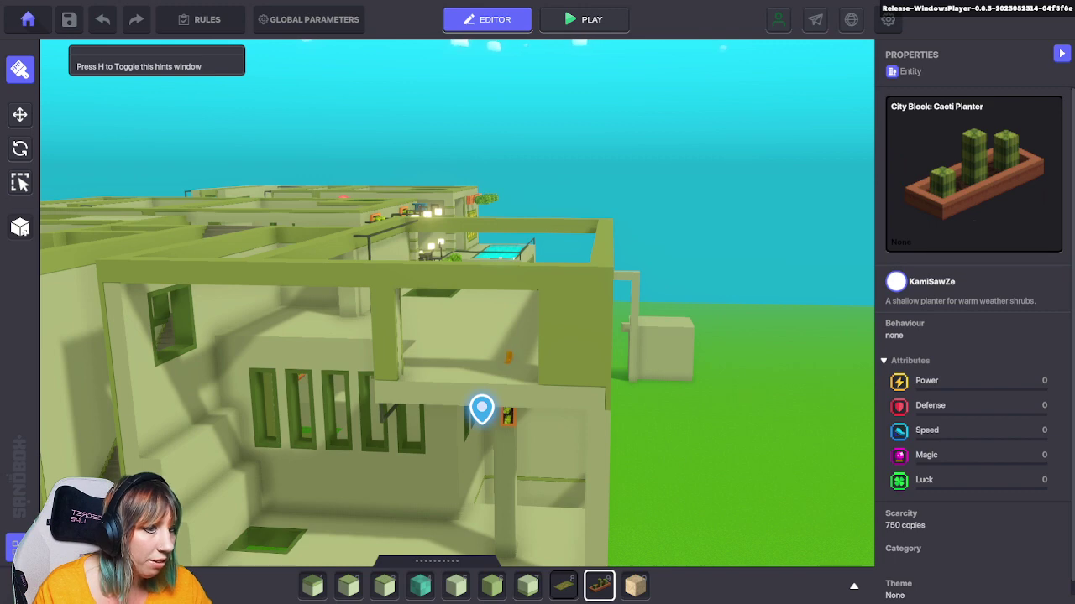
Move the upper-floor Cacti Planter to X 81.50, Y 57.01, Z 88.50 so it sits on the floor
scroll(481, 412, "up", 5)
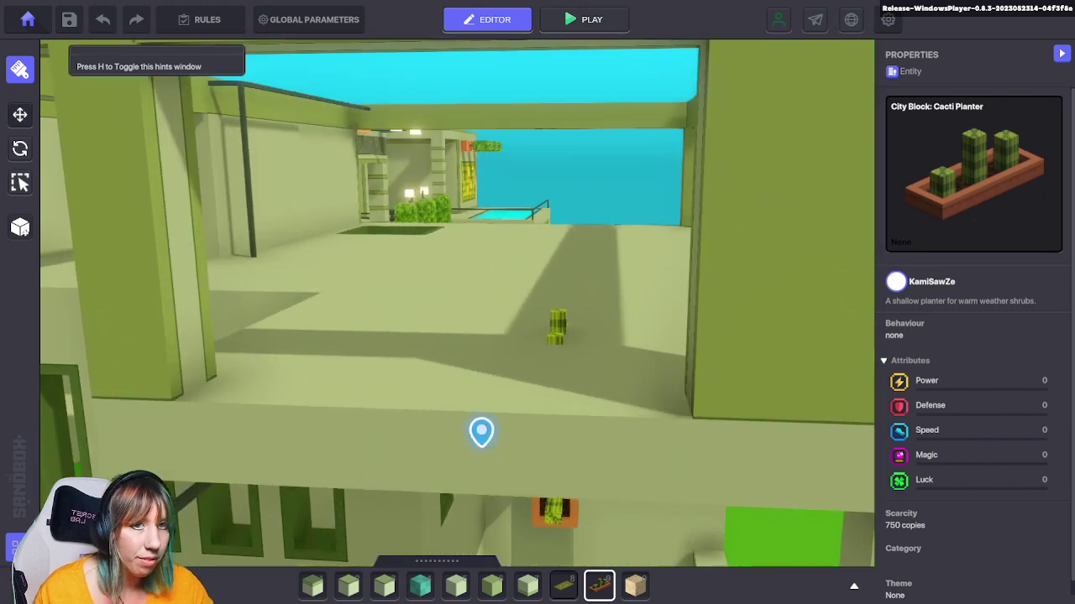
left_click(21, 115)
left_click(556, 329)
left_click_drag(641, 364, 657, 367)
left_click_drag(573, 287, 574, 257)
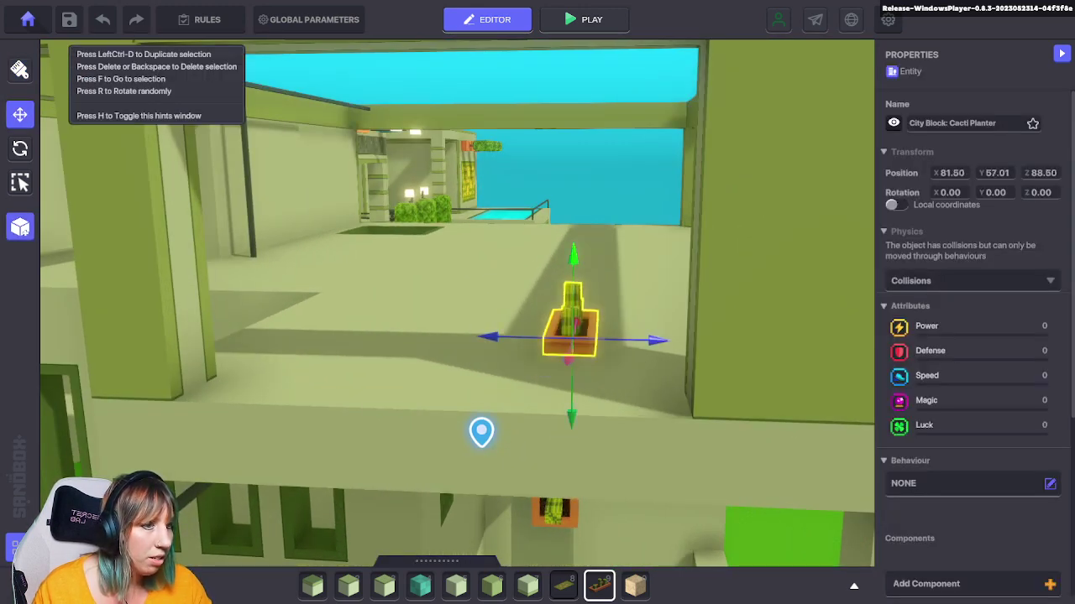
Place Green Base blocks against the outer edge of the upper floor, just above the lower Cacti Planter
left_click(481, 431)
left_click(571, 332)
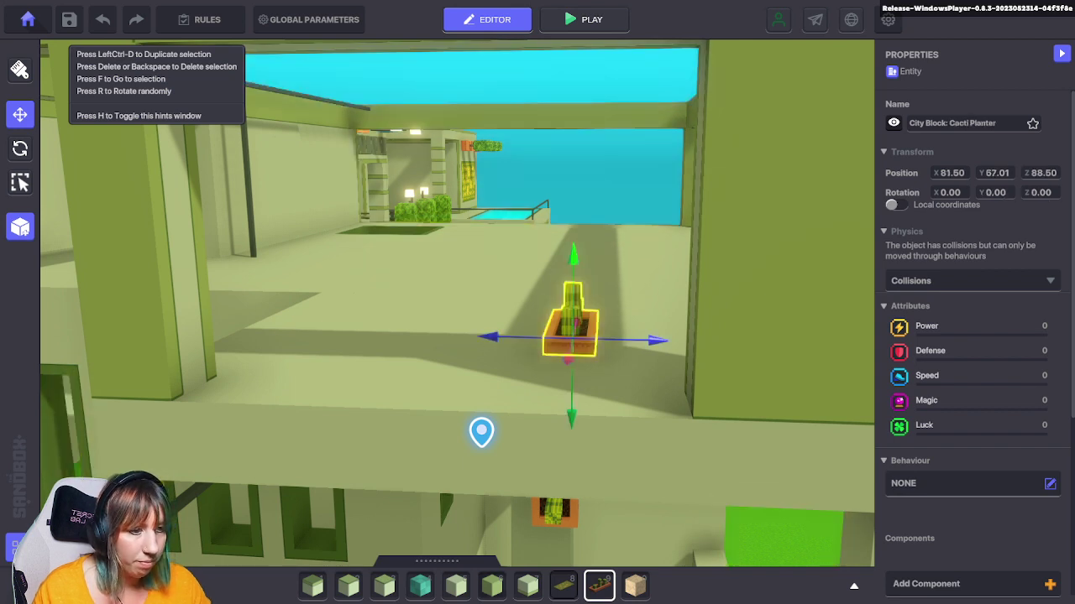
key("7")
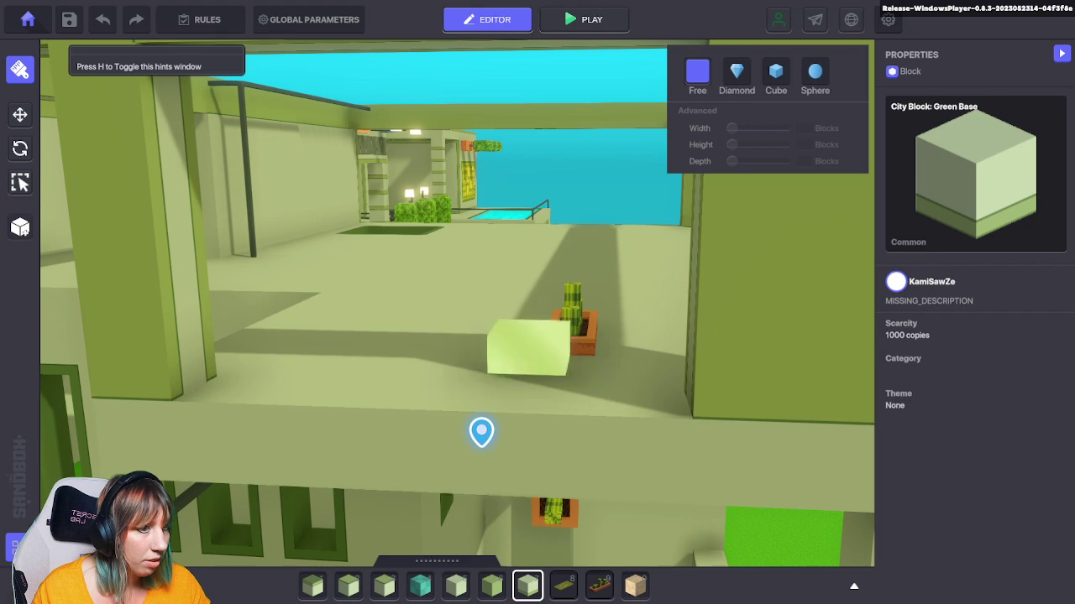
middle_click_drag(537, 462, 491, 164)
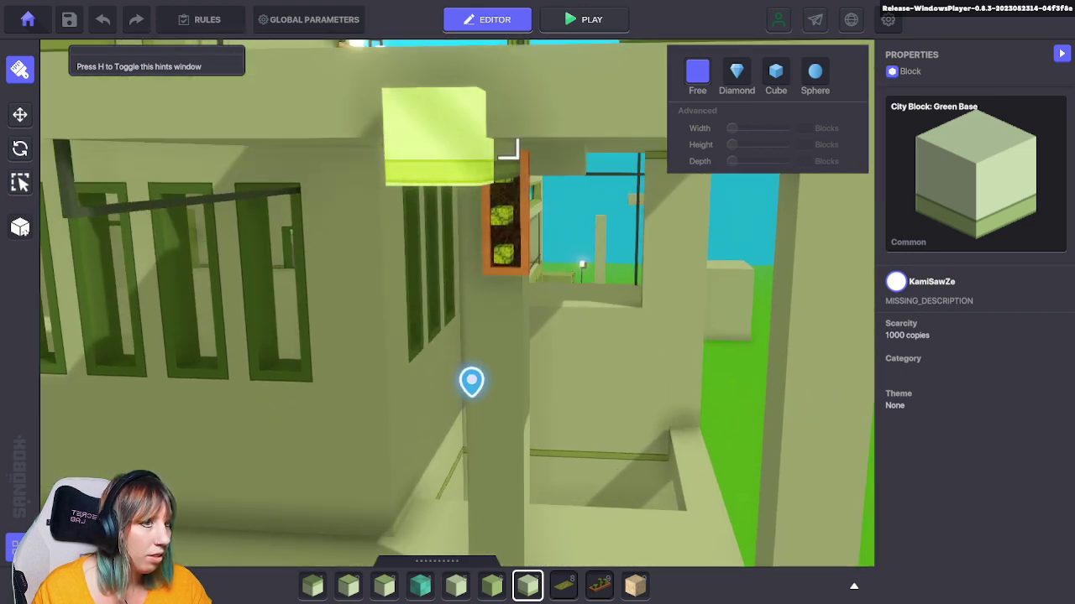
left_click(480, 143)
middle_click_drag(480, 142, 496, 382)
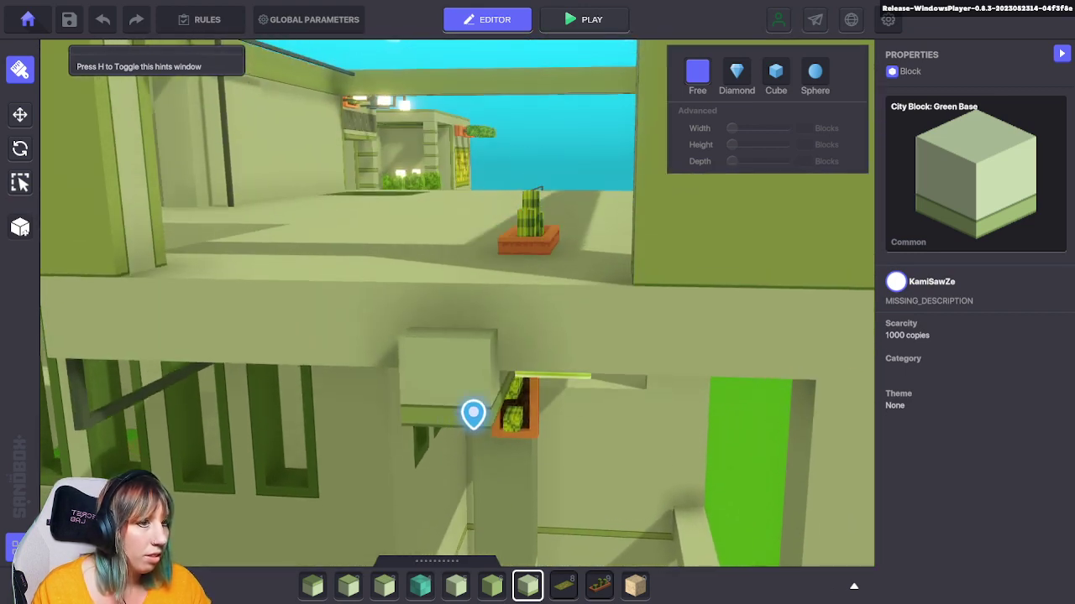
left_click(472, 414)
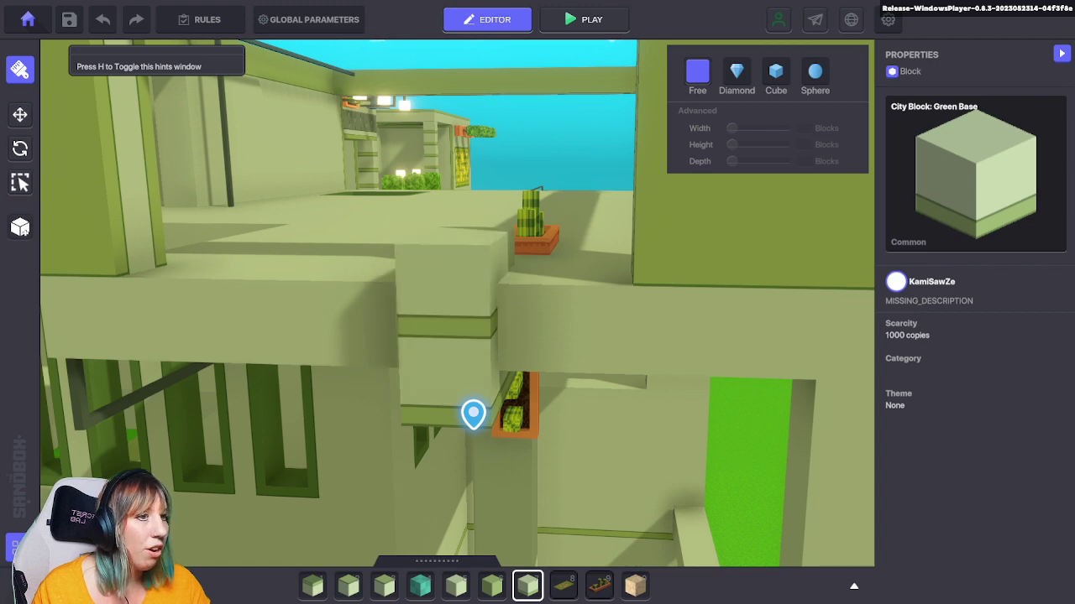
left_click(539, 290)
Raise the rotated Spring building to Y 62.51 and the upper-floor Cacti Planter to Y 57.51
scroll(510, 387, "down", 5)
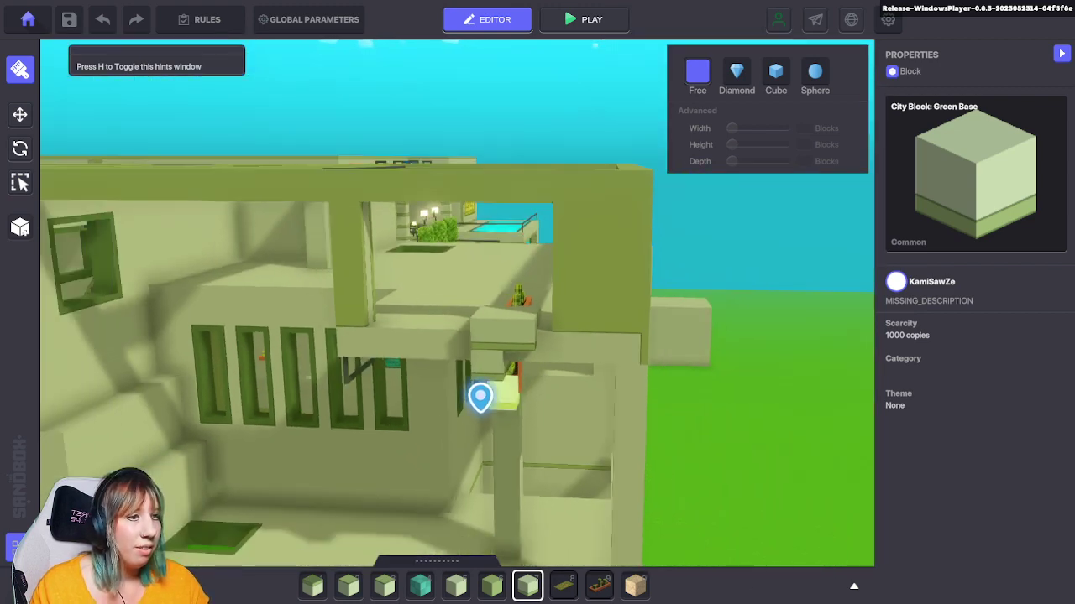
scroll(496, 395, "down", 2)
left_click(480, 396)
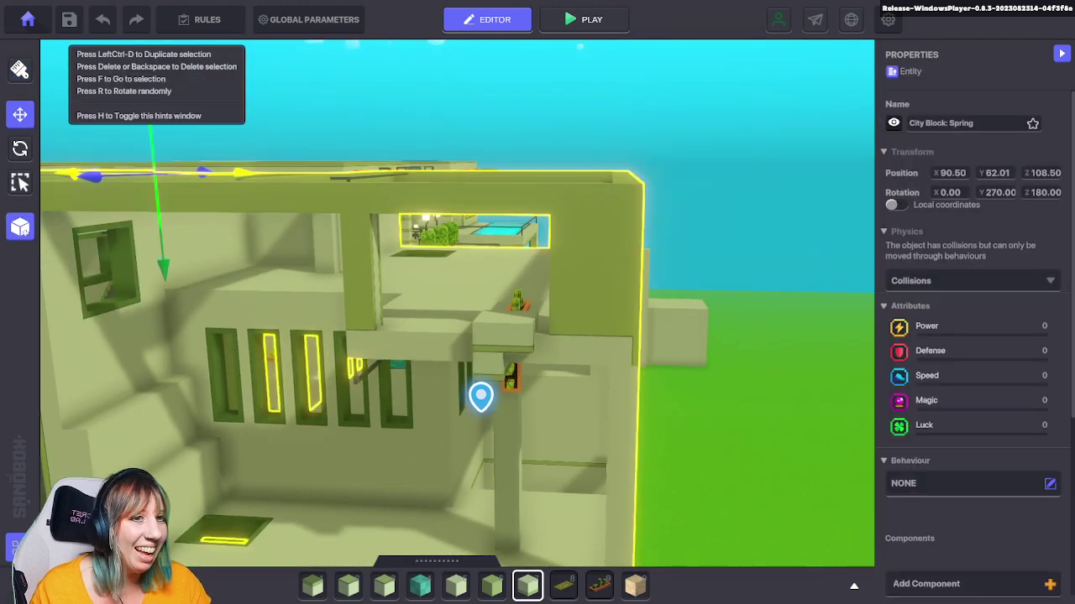
left_click_drag(164, 269, 163, 258)
right_click_drag(458, 302, 462, 332)
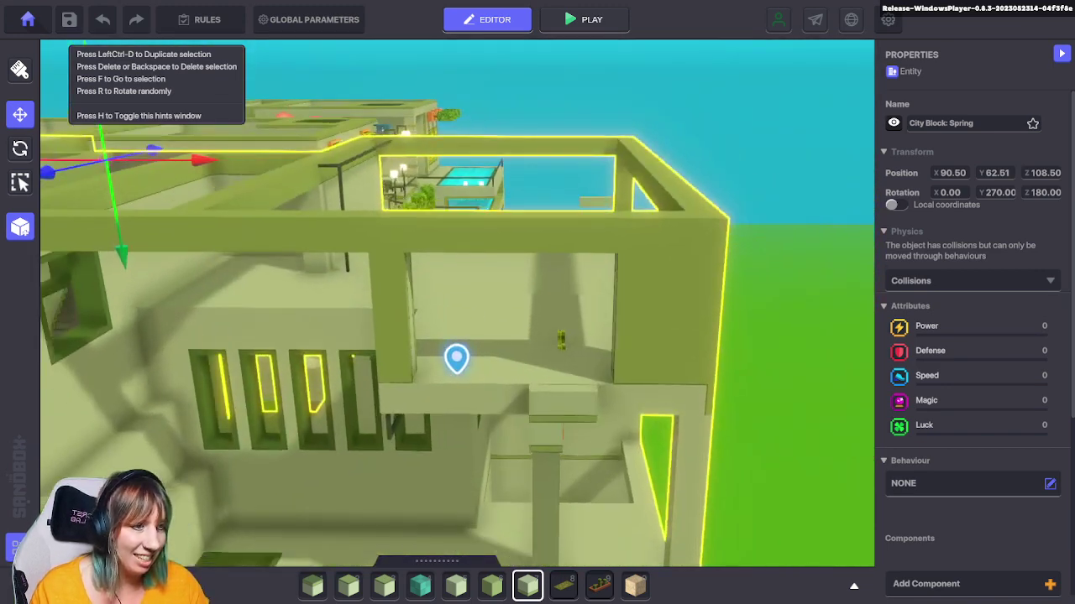
key("w")
left_click(572, 338)
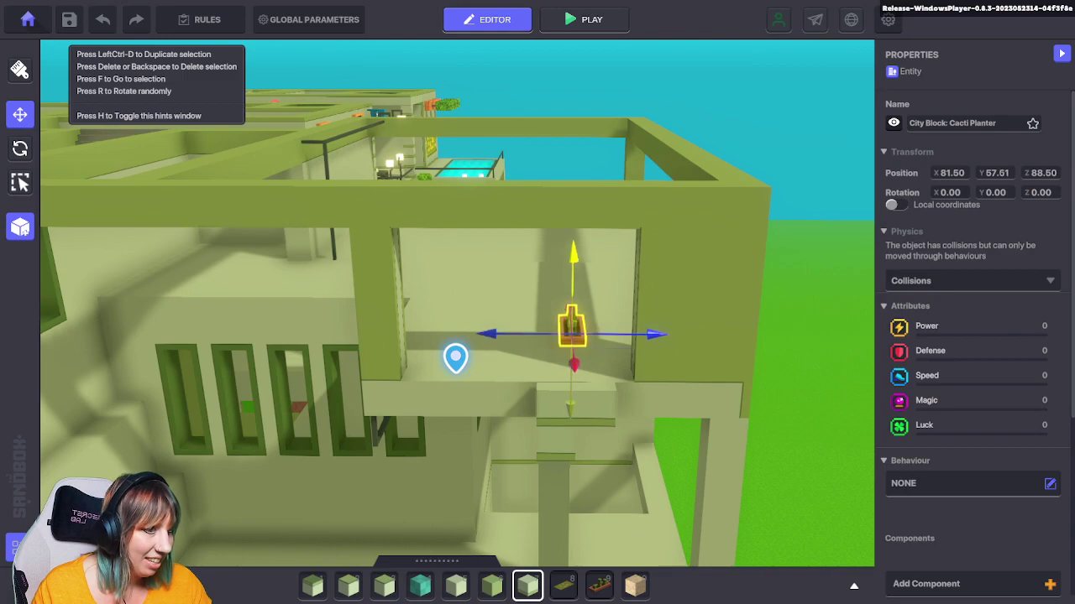
Locate the Avatar's Portal and look over the whole build from a distance and from the front entrance
left_click(455, 358)
key("f")
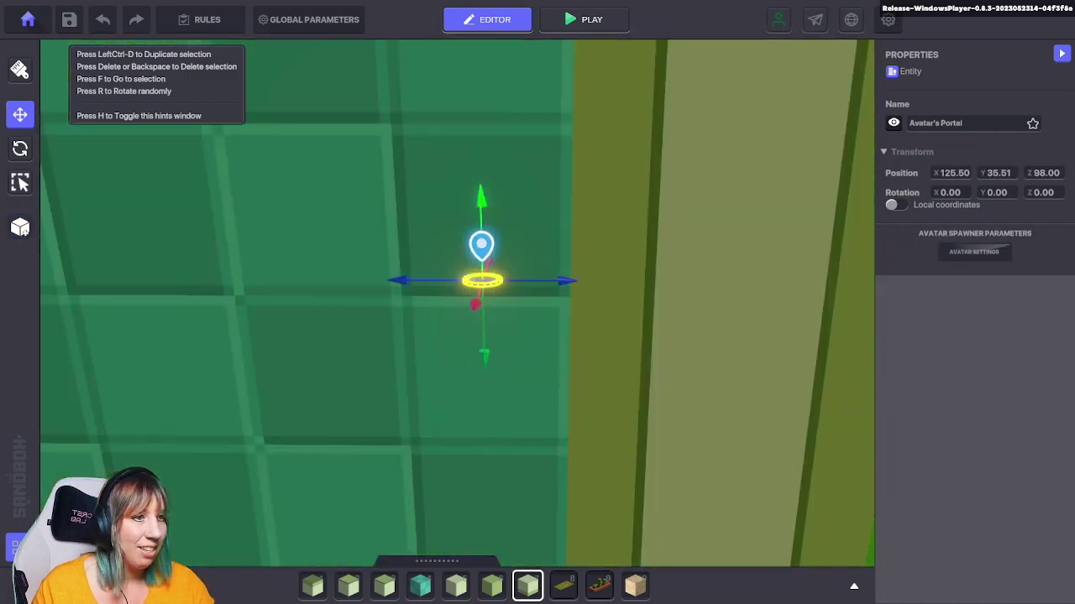
scroll(470, 285, "down", 10)
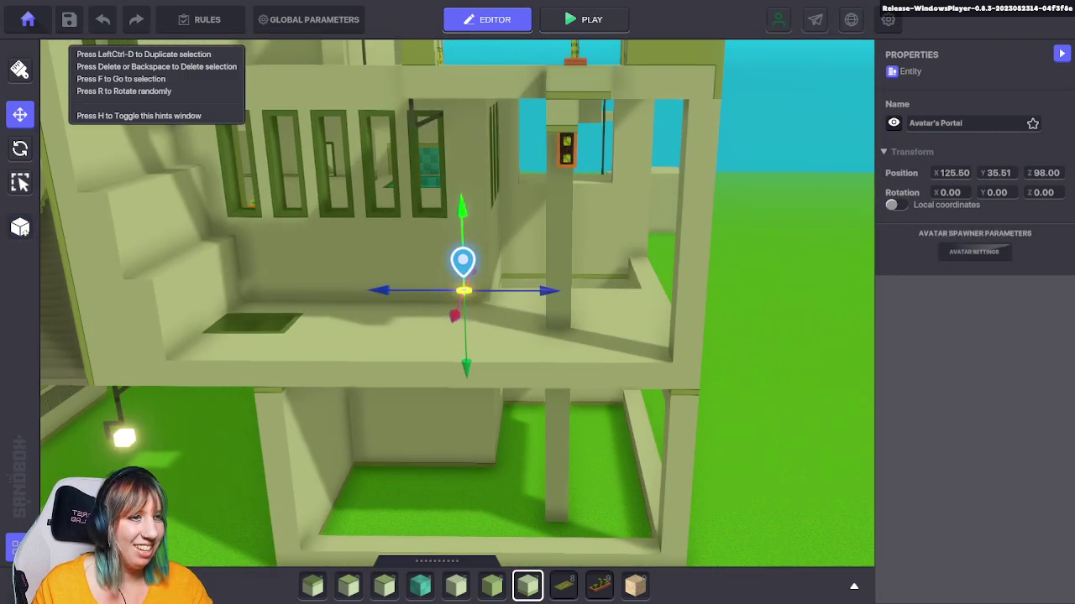
right_click_drag(470, 302, 277, 302)
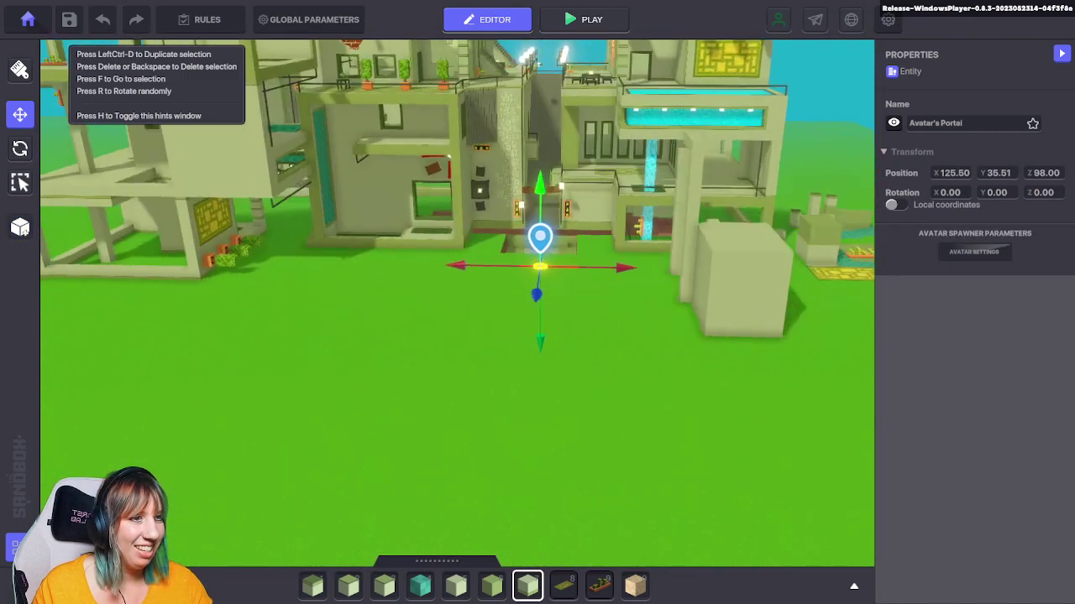
key("Escape")
key("e")
right_click_drag(537, 336, 537, 259)
key("d")
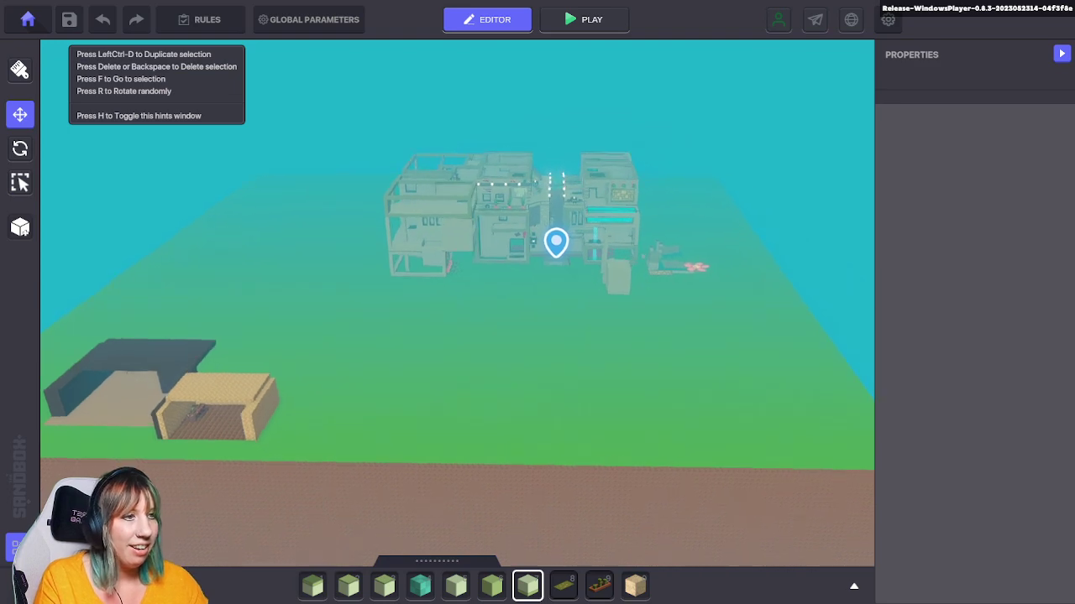
key("w")
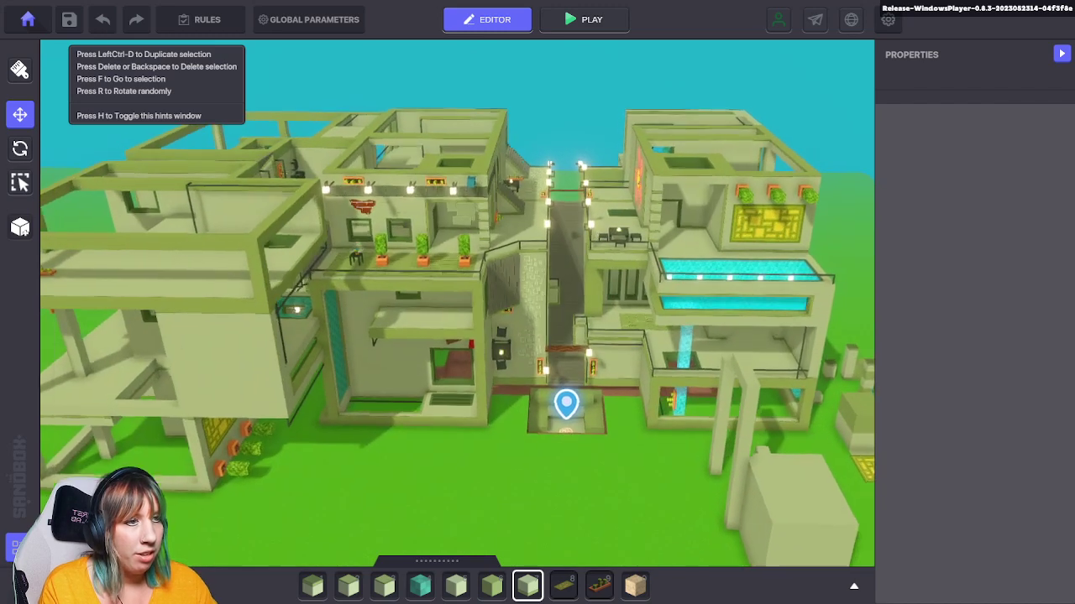
key("w")
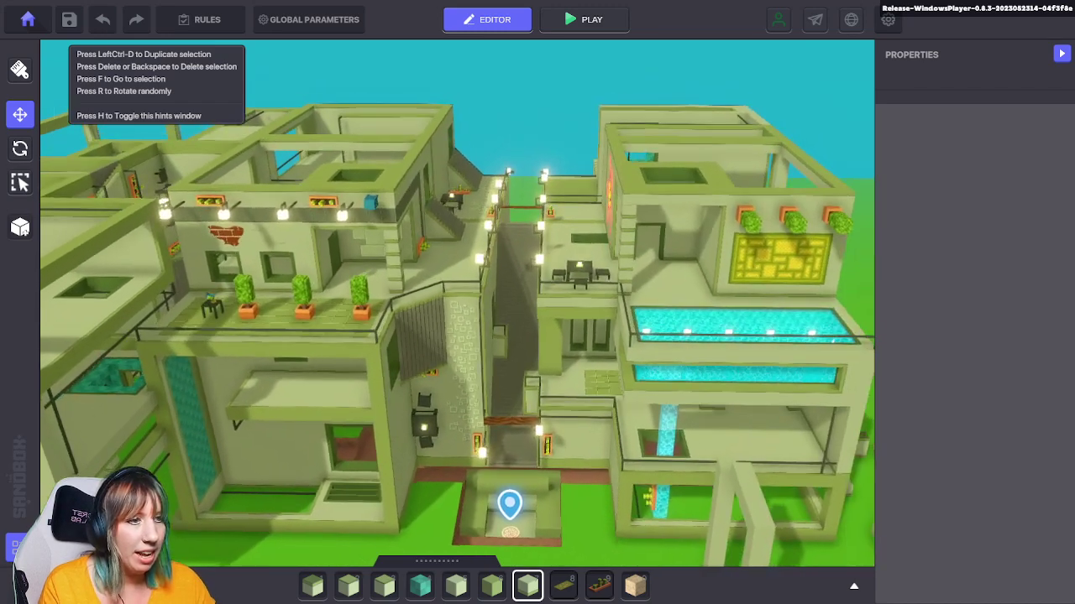
Duplicate the Spring building behind the Avatar's Portal and move the copy to X 125.00, Y 52.51, Z 125.50
left_click(458, 336)
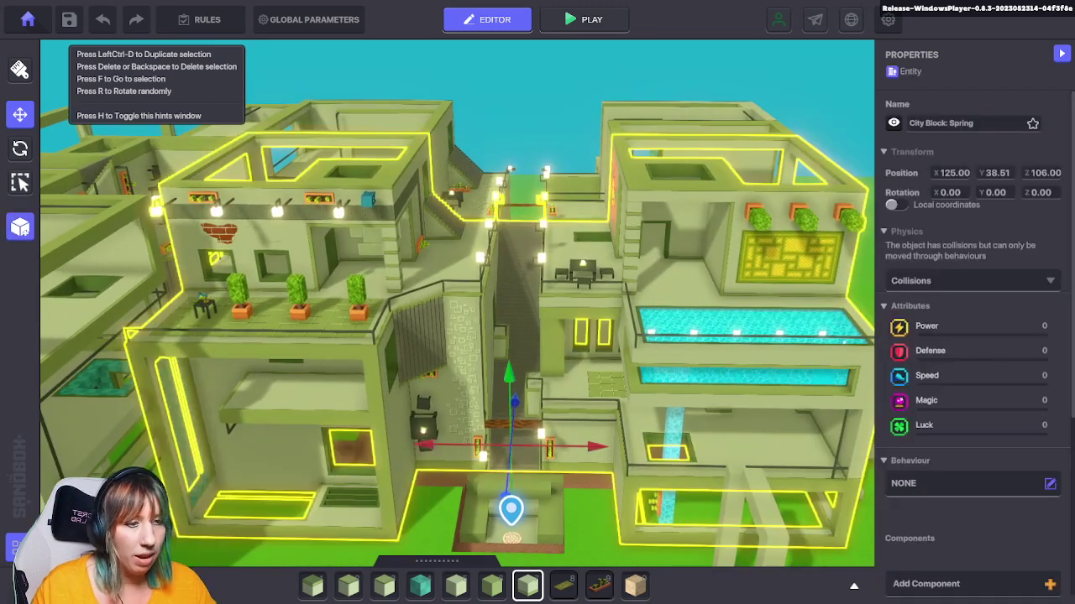
key("ctrl+d")
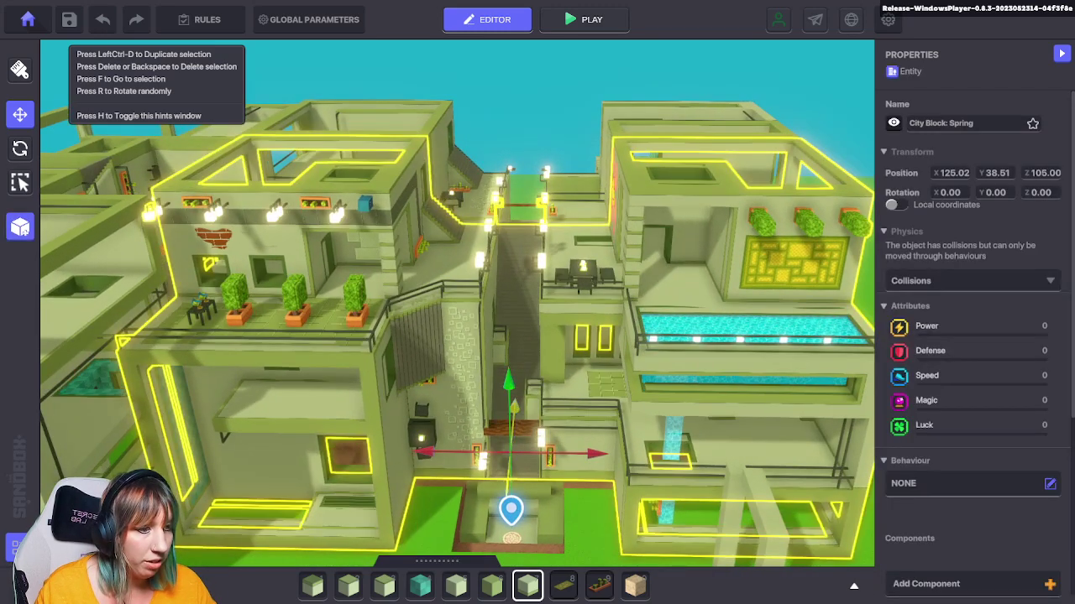
left_click_drag(509, 383, 505, 229)
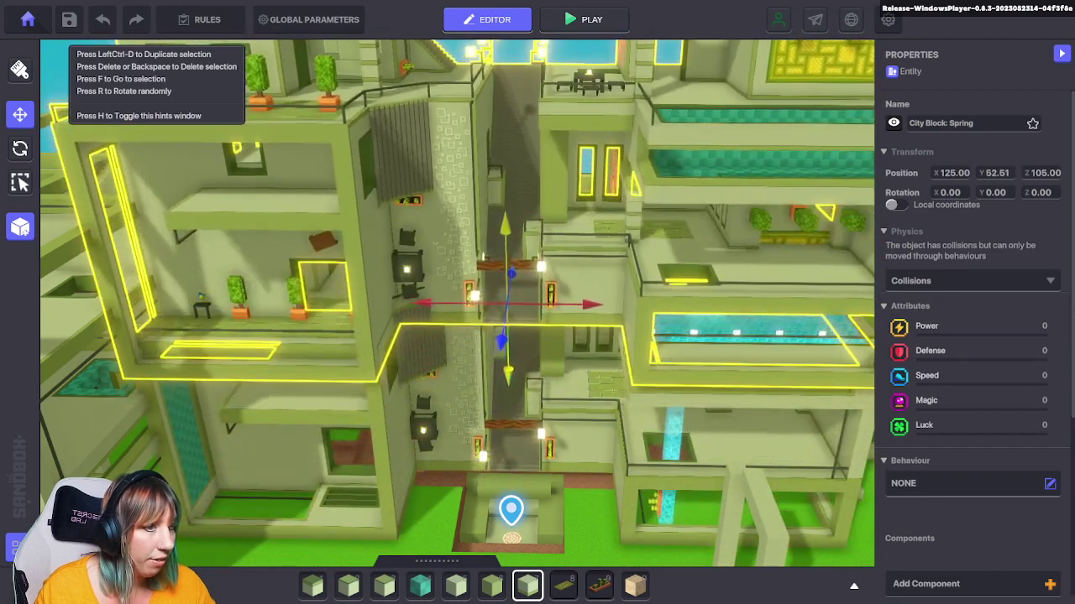
left_click_drag(510, 273, 525, 227)
scroll(515, 210, "up", 4)
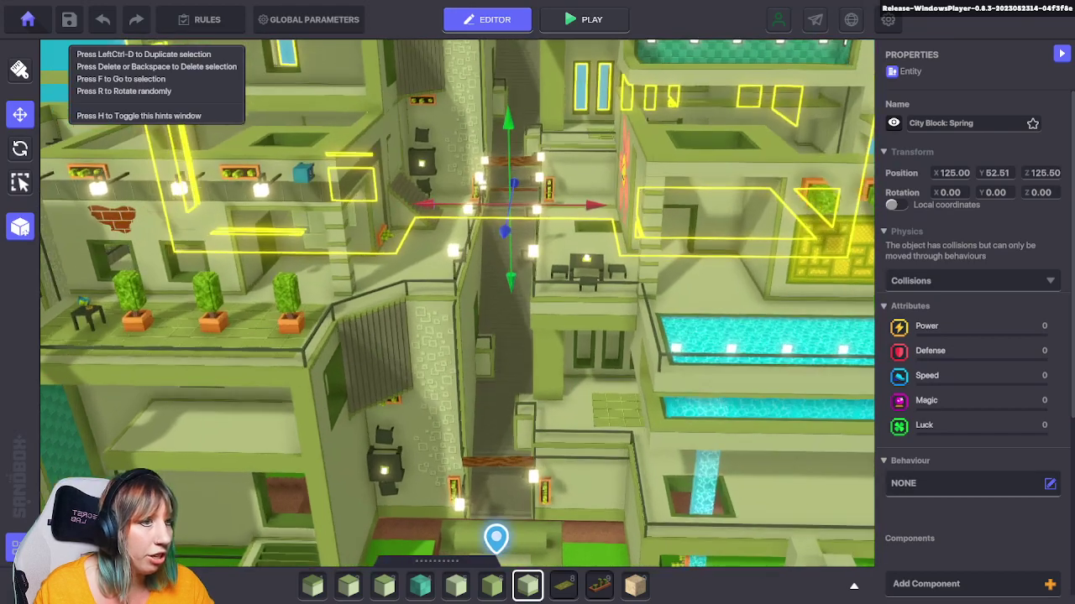
key("w")
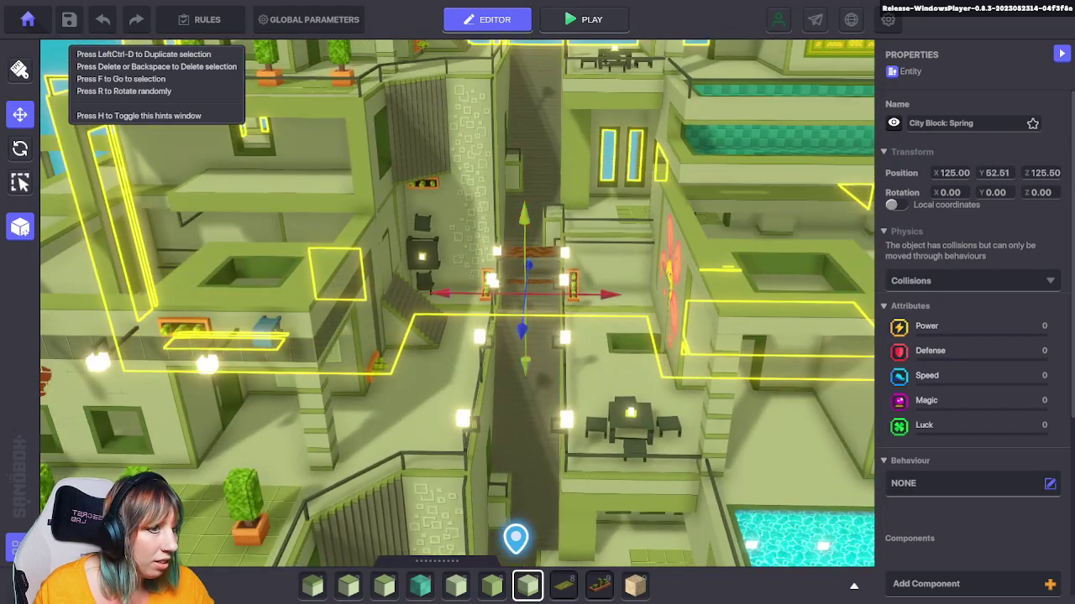
Reposition the duplicated Spring building to Z 122.00 and raise it above the central stairway
left_click(525, 252)
scroll(525, 251, "up", 2)
scroll(525, 252, "down", 3)
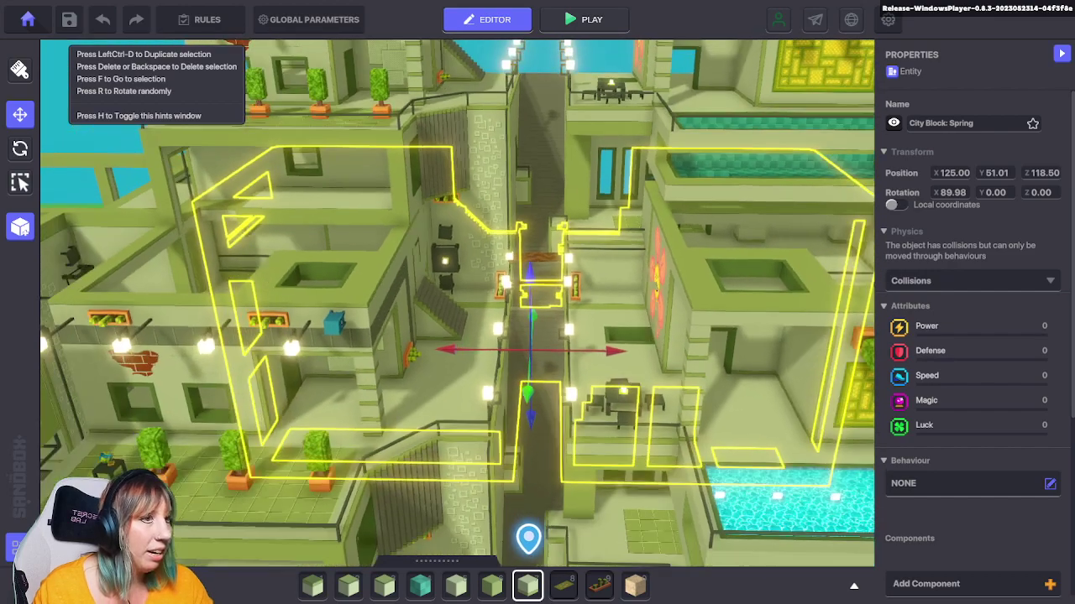
key("s")
key("d")
key("Escape")
key("a")
key("w")
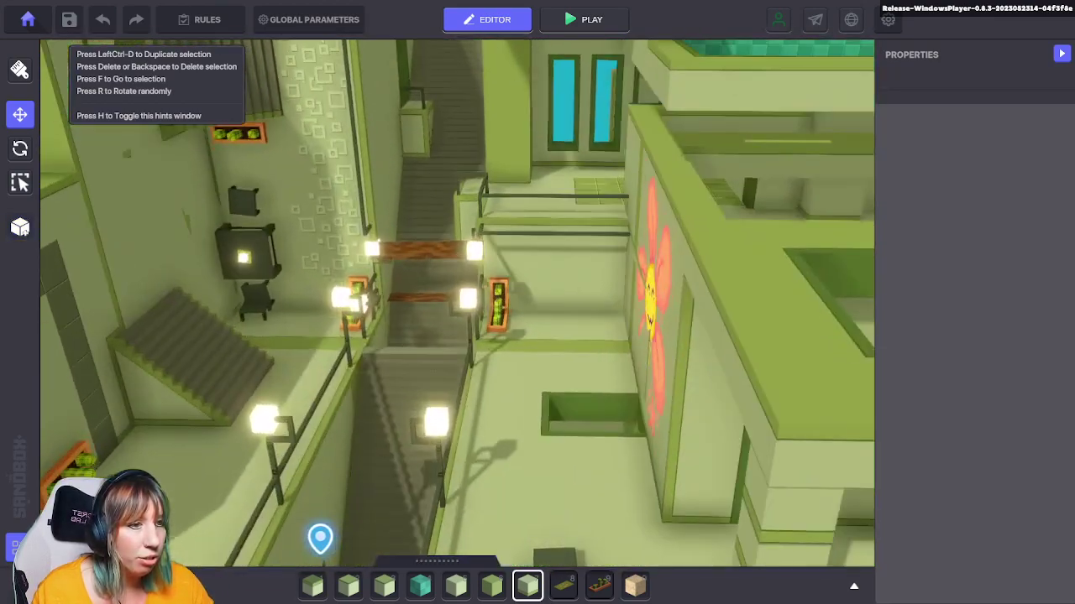
left_click(513, 369)
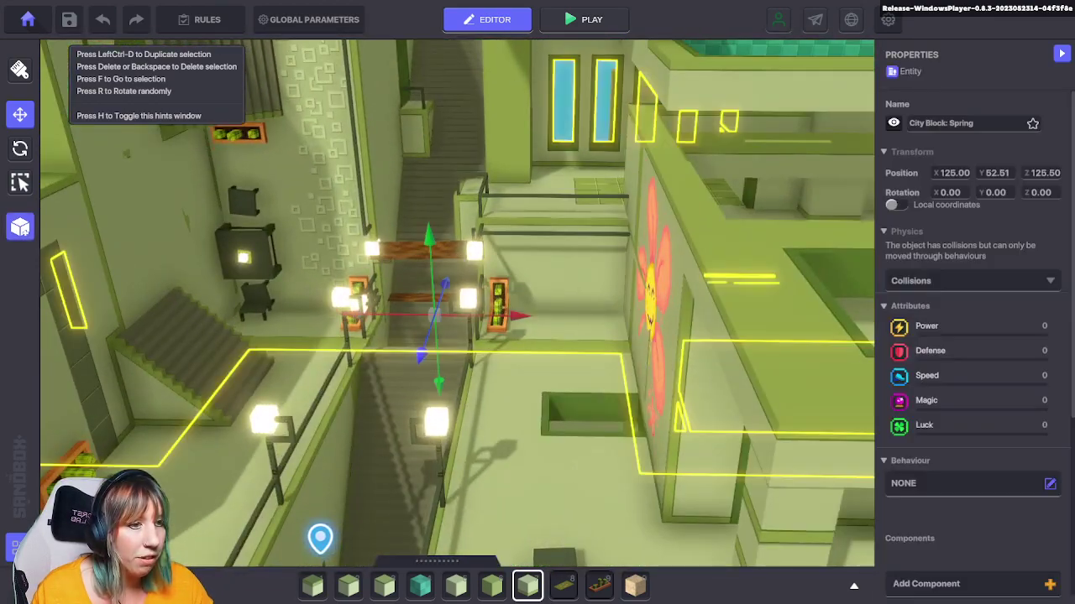
left_click_drag(421, 355, 403, 410)
left_click_drag(411, 287, 407, 229)
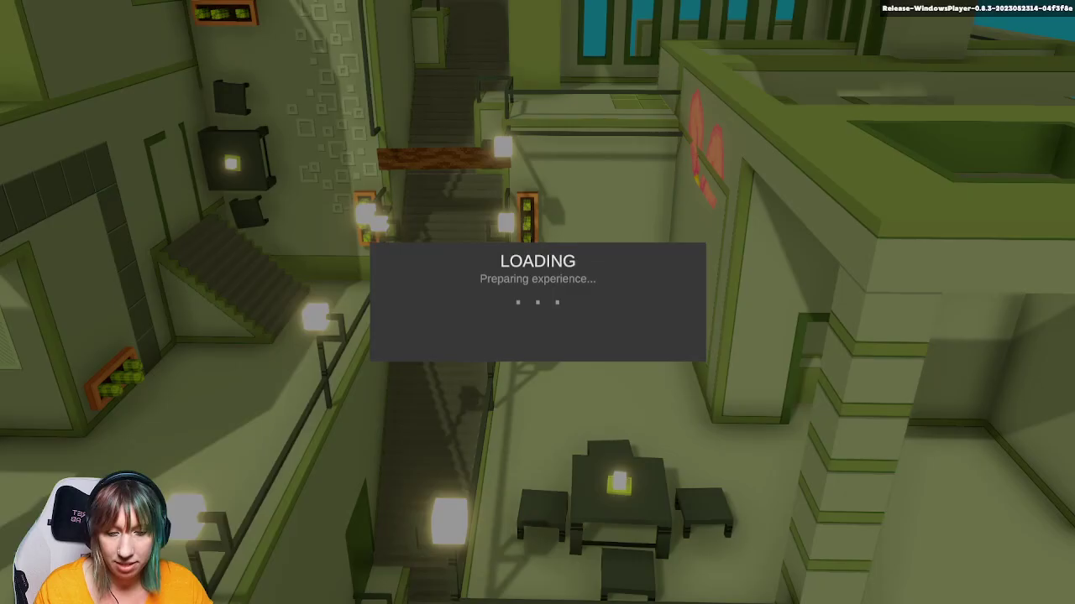
Playtest the stacked buildings by running from the spawn point up the entrance stairs
key("w")
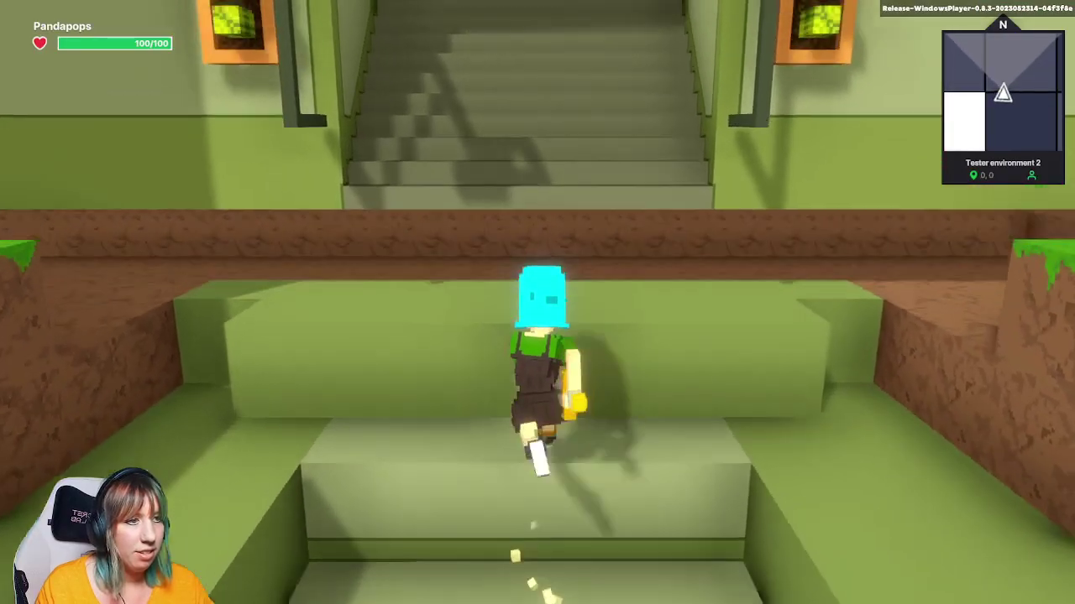
key("w")
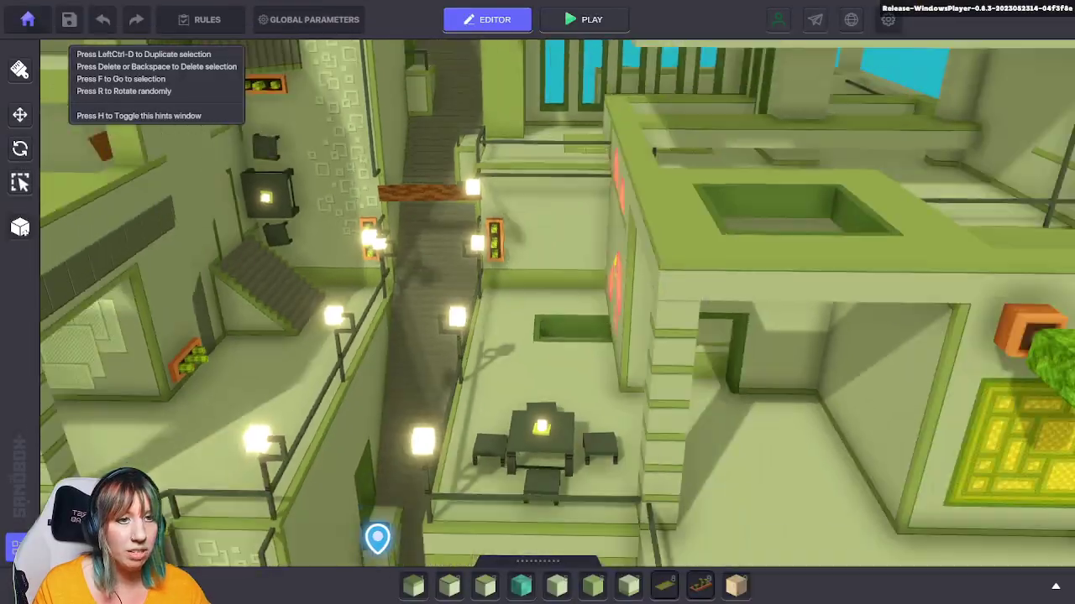
Raise the duplicated Spring building to Y 62.57 to open a gap above the lower building
key("s")
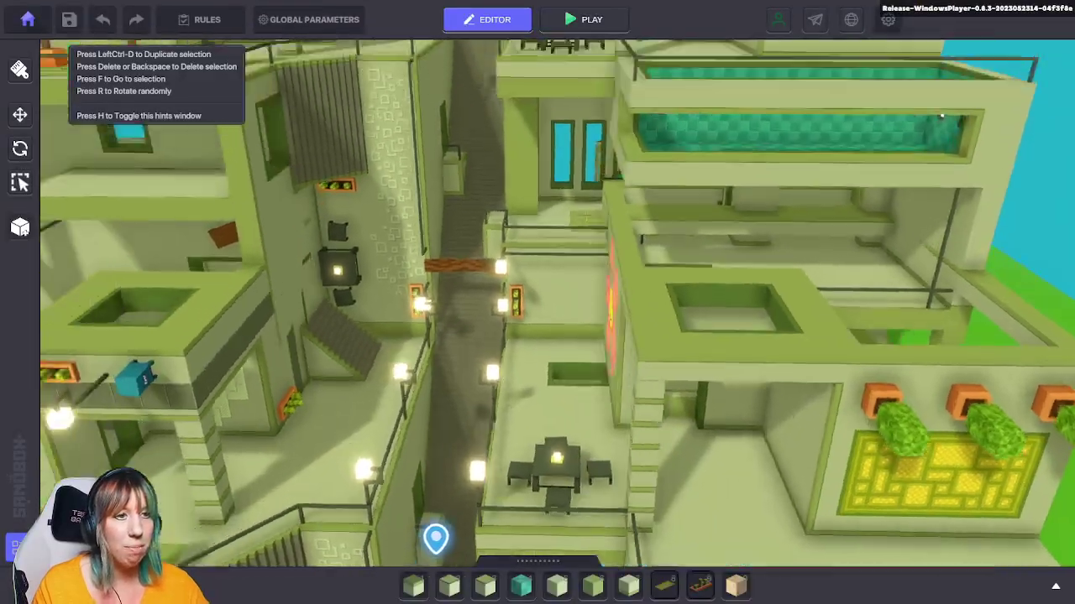
left_click(524, 409)
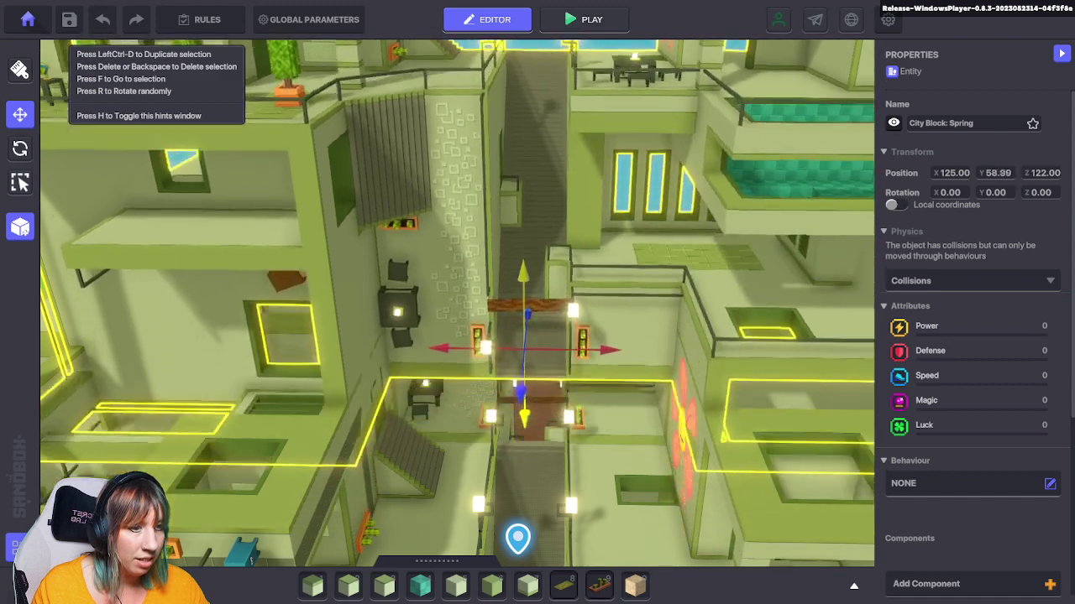
left_click_drag(523, 272, 522, 216)
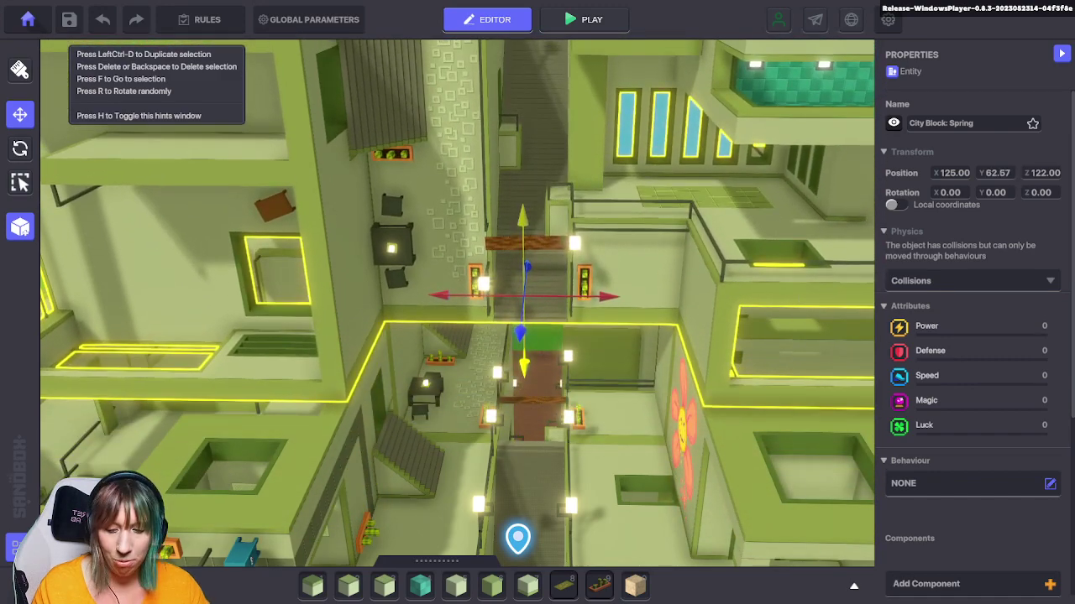
key("Escape")
Delete the Spring building rotated to X 90 and both upright Spring buildings stacked behind the Avatar's Portal
key("q")
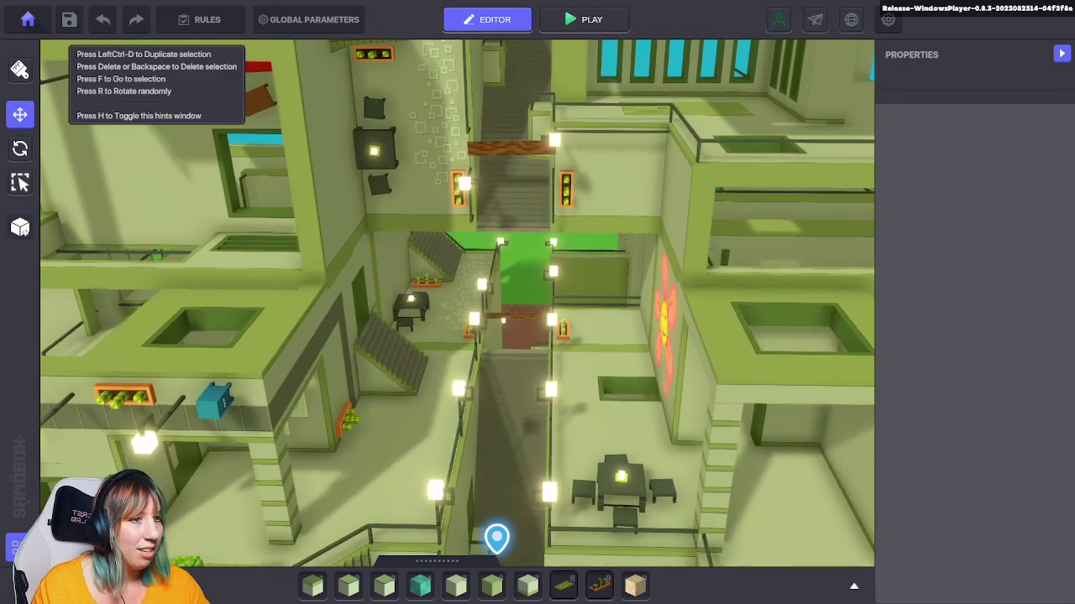
left_click(495, 201)
mouse_move(487, 145)
left_mouse_down()
mouse_move(487, 128)
mouse_move(487, 137)
left_mouse_up()
key("r")
key("a")
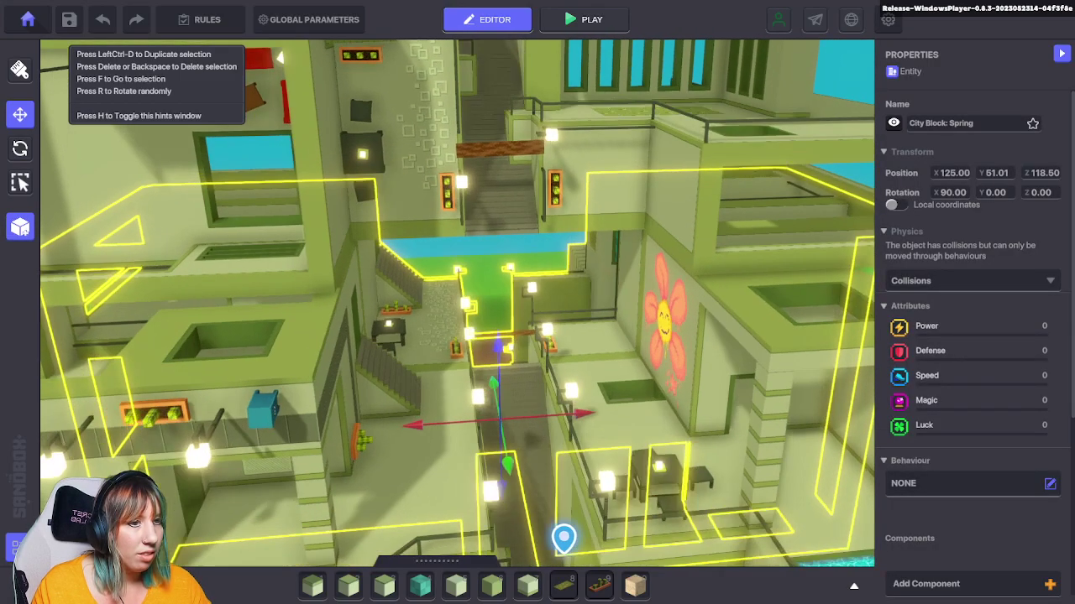
key("d")
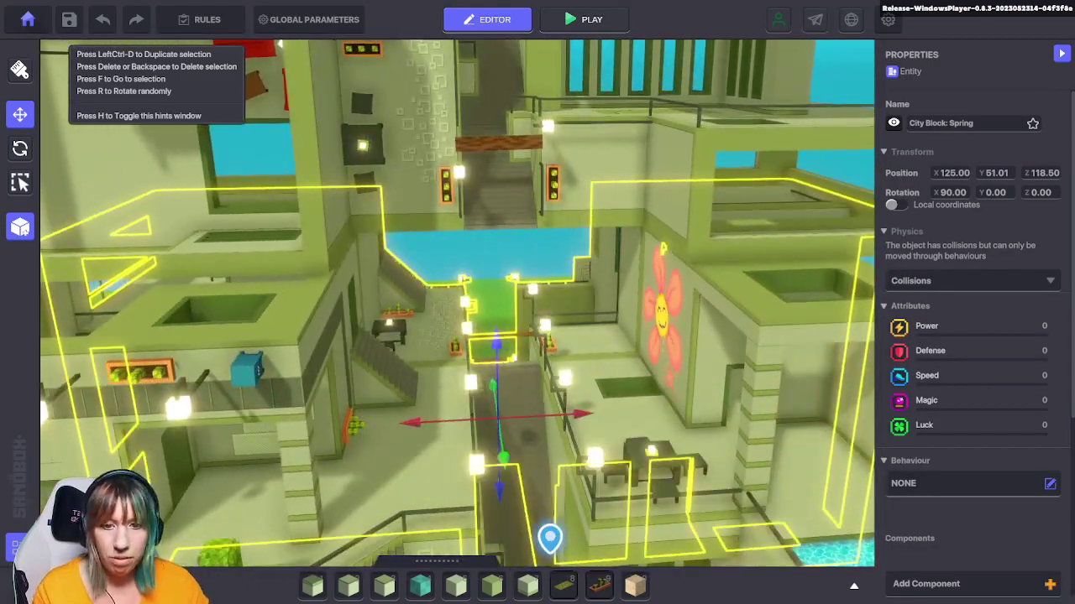
key("s")
key("d")
key("s")
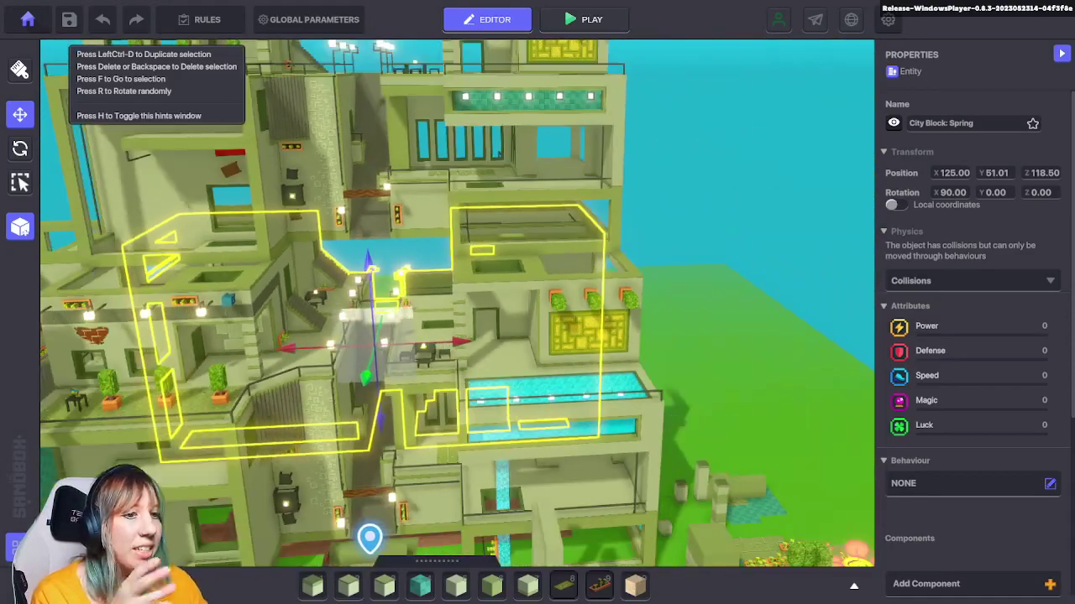
key("a")
key("s")
key("Delete")
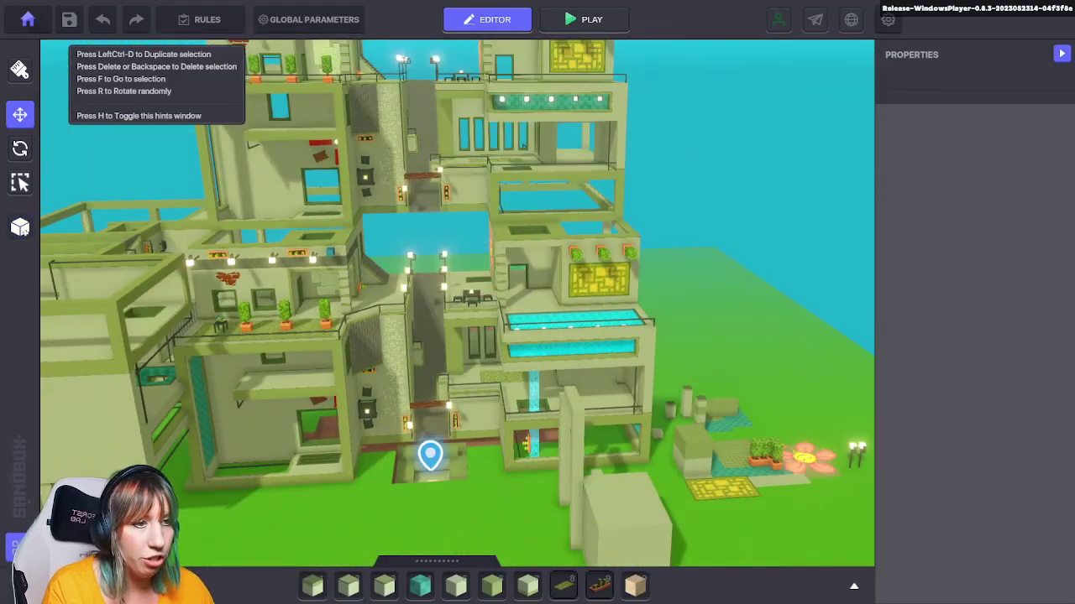
left_click(458, 181)
key("Delete")
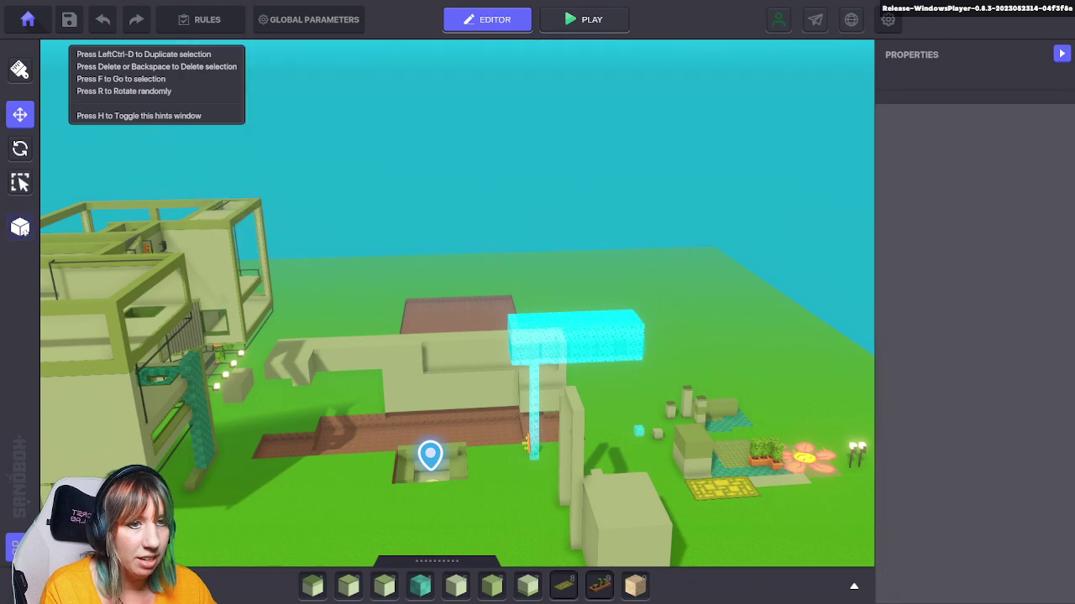
Delete the tall Spring building standing beside the low ruins and the spawn point
left_click(193, 269)
key("Delete")
Search the asset library for "city" with the decoration area of planters and street lights in view
middle_click_drag(537, 353, 394, 273)
key("d")
key("w")
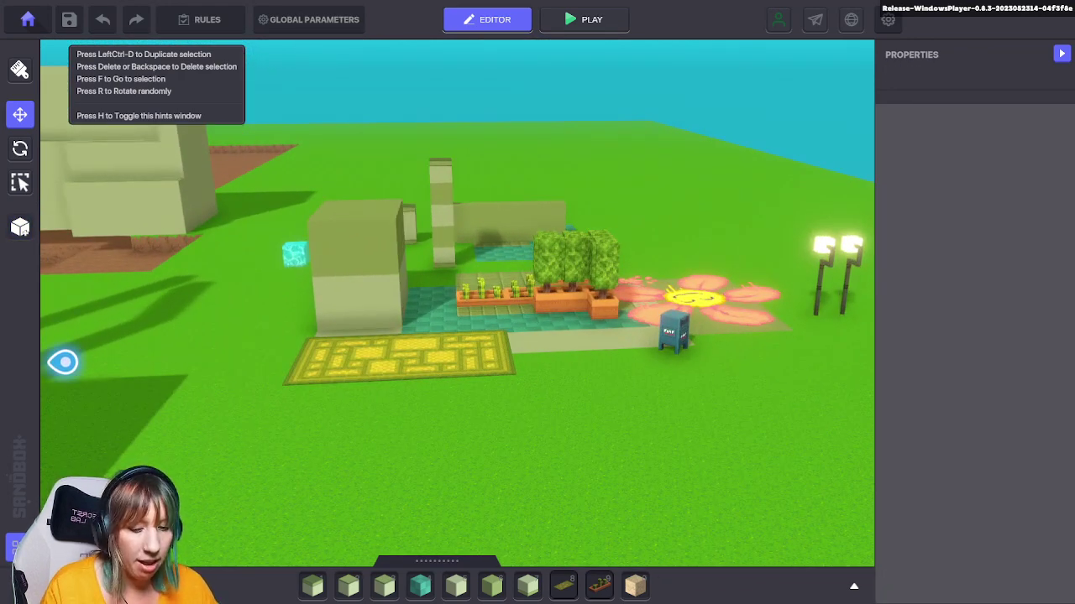
left_click(20, 225)
left_click(306, 307)
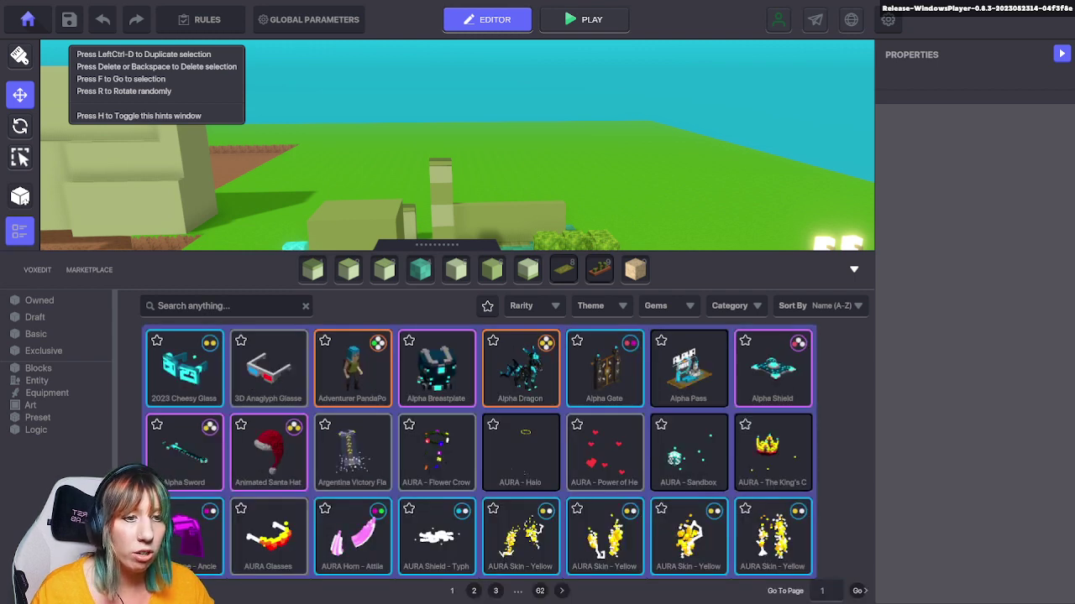
type("city")
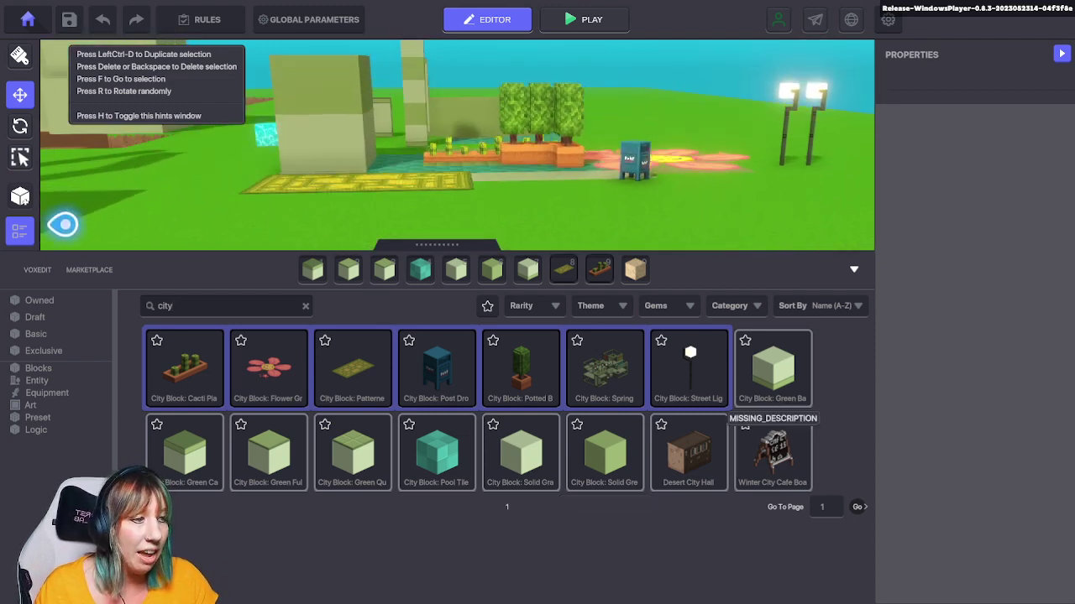
Place a City Block: Green Base block on the grass and stack a Green Cap block on top of it
left_click(772, 374)
left_click(287, 231)
left_click(185, 453)
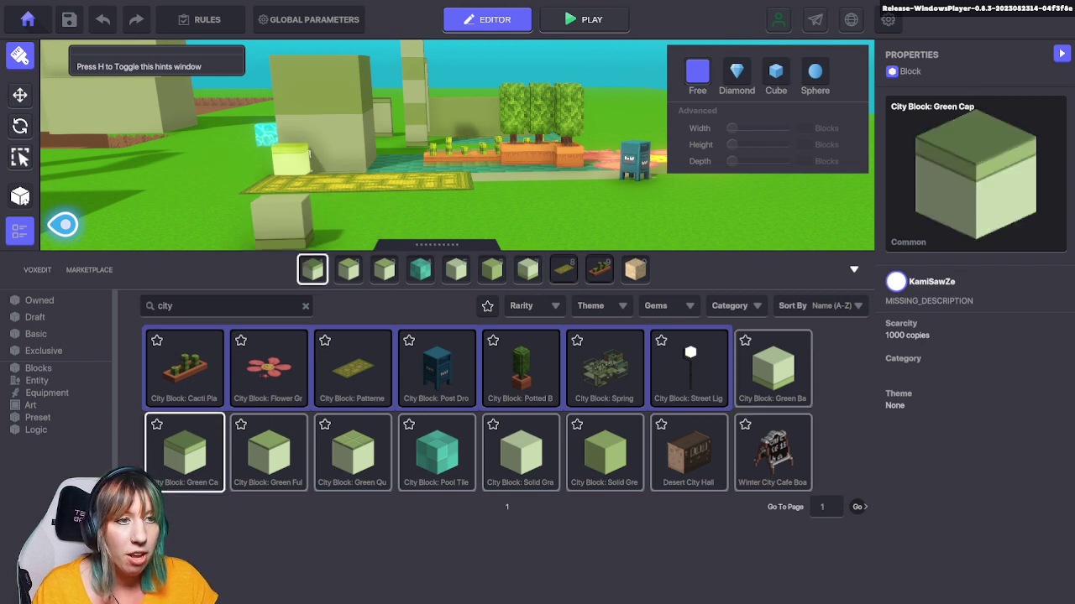
left_click(281, 201)
Lay a patch of Green Full Tile blocks beside the stacked column and a patch of Green Quarter Tile blocks next to it
left_click(268, 454)
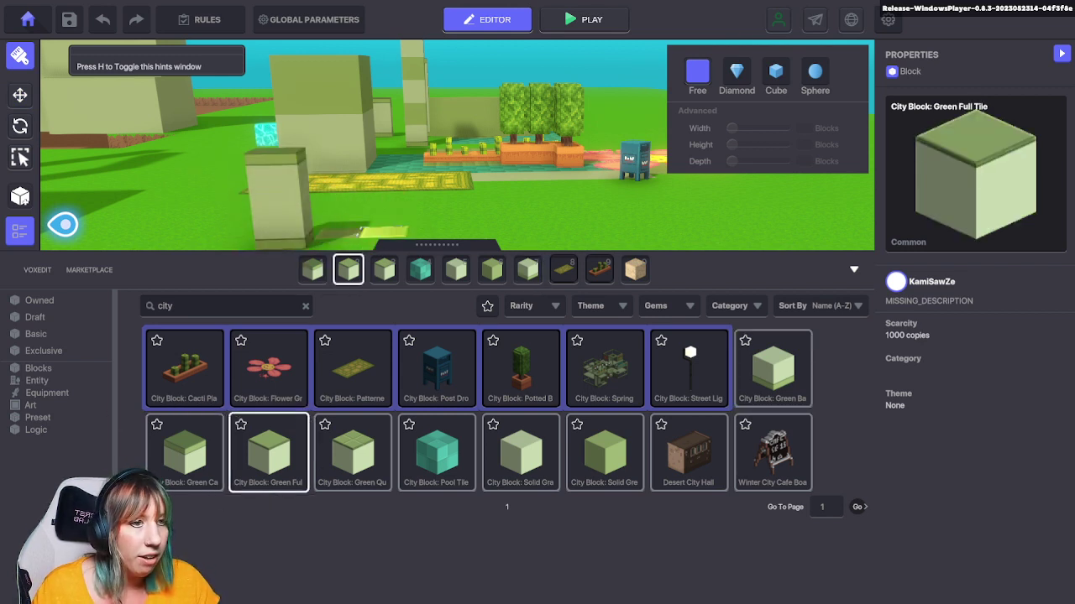
right_click_drag(427, 190, 397, 216)
key("s")
left_click_drag(358, 163, 304, 190)
left_click(353, 453)
left_click_drag(404, 151, 448, 182)
Add patches of Pool Tile and Solid Gray to the tile row, and extend Solid Gray blocks out from the stacked column
left_click(437, 454)
left_click_drag(490, 141, 542, 178)
left_click(521, 454)
left_click_drag(587, 142, 633, 175)
left_click(204, 166)
left_click_drag(171, 134, 153, 159)
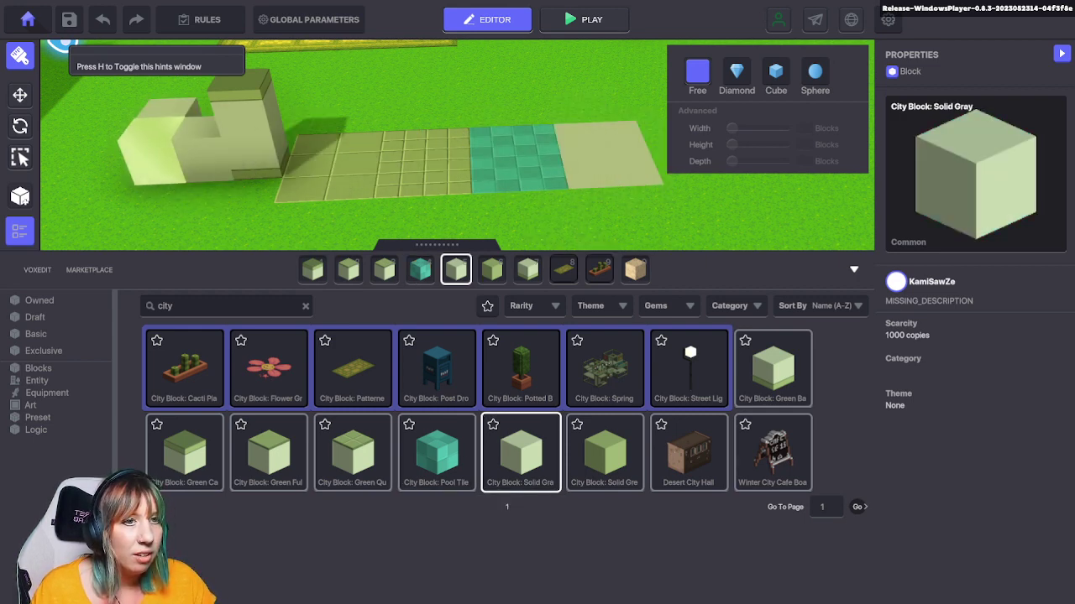
Add Solid Green blocks to the stacked column and lay a long Solid Green strip in front of the tile row
left_click(604, 453)
middle_click_drag(252, 233, 315, 199)
mouse_move(243, 79)
left_mouse_down()
mouse_move(262, 67)
mouse_move(216, 92)
left_mouse_up()
left_click_drag(315, 158, 216, 164)
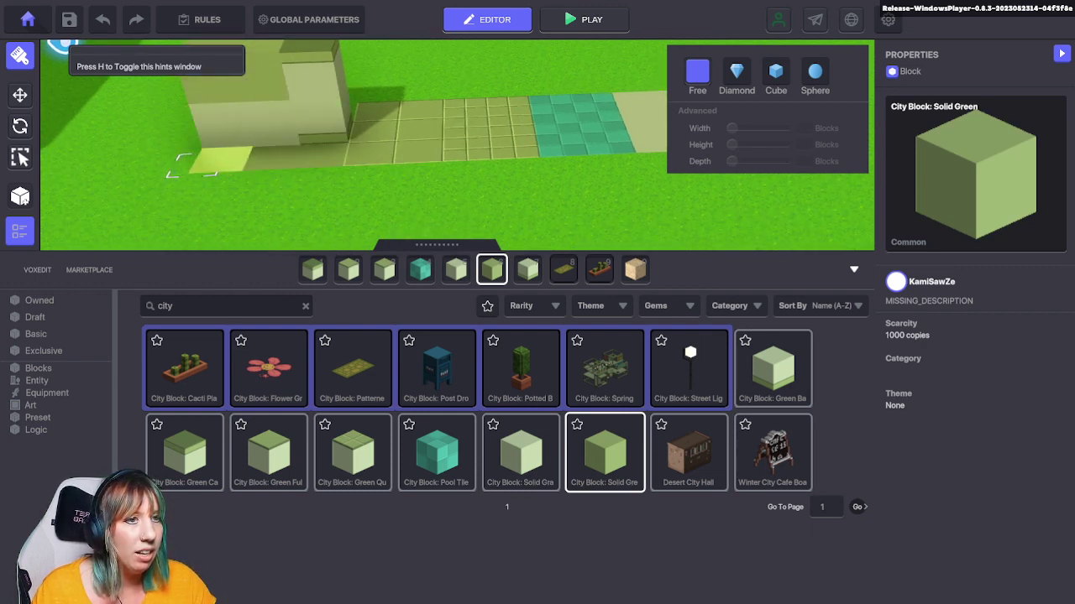
left_click_drag(200, 206, 623, 173)
scroll(523, 239, "down", 4)
left_click_drag(578, 216, 614, 208)
scroll(458, 210, "up", 3)
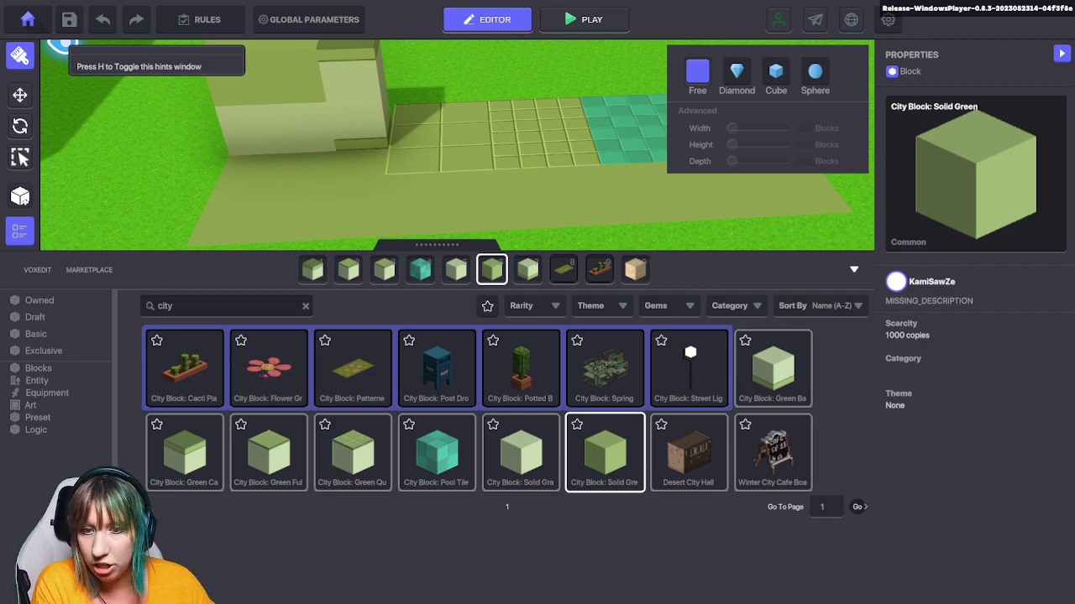
Switch to the browser, copy the City Block collection's web address and look through its assets
key("alt+Tab")
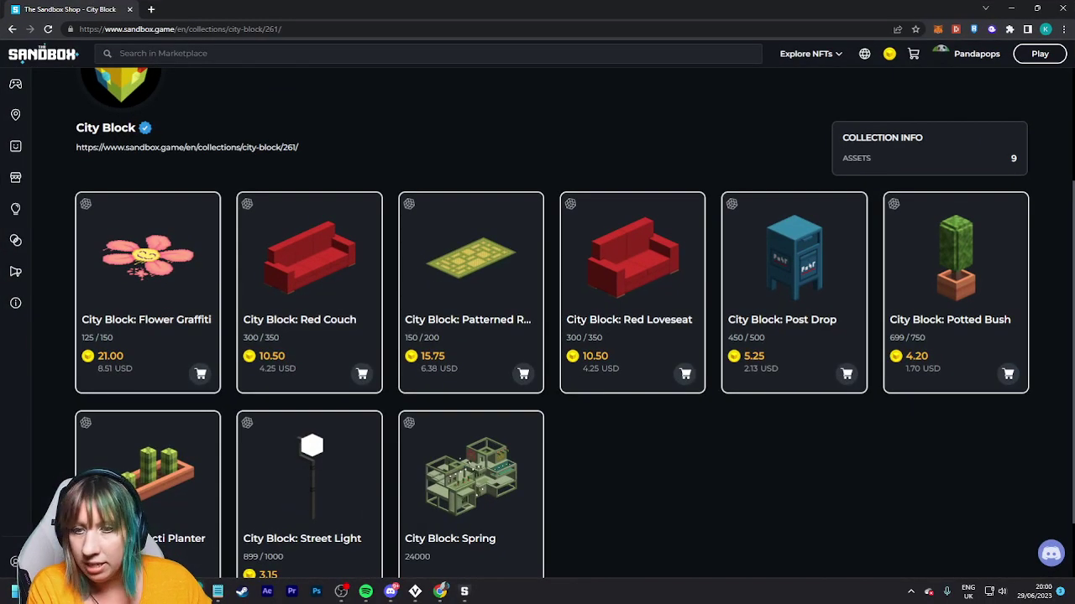
left_click(267, 29)
right_click(268, 32)
left_click(296, 92)
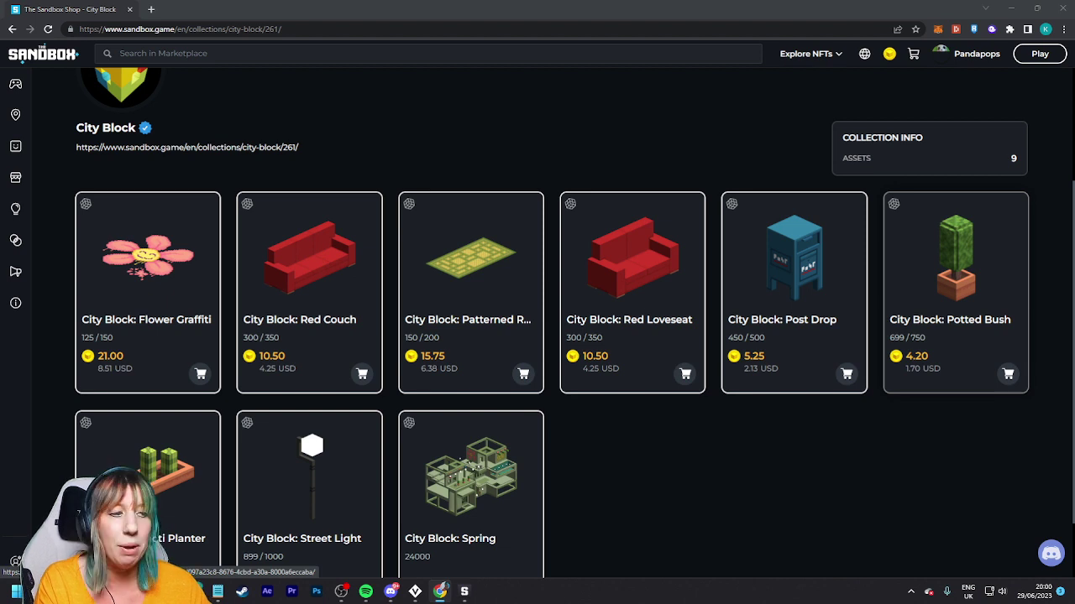
scroll(309, 424, "down", 1)
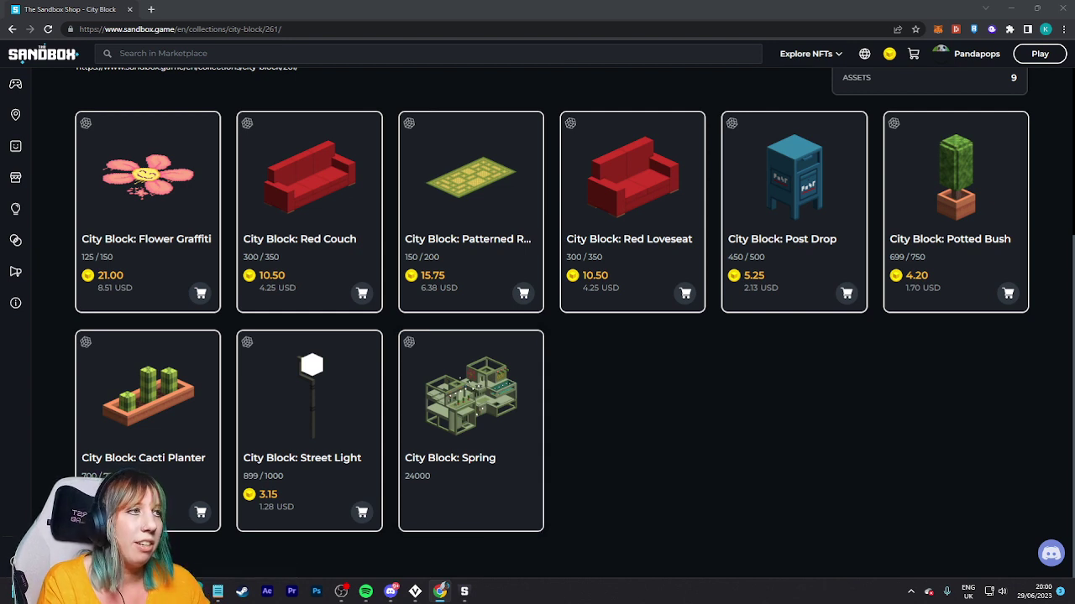
left_click(1011, 8)
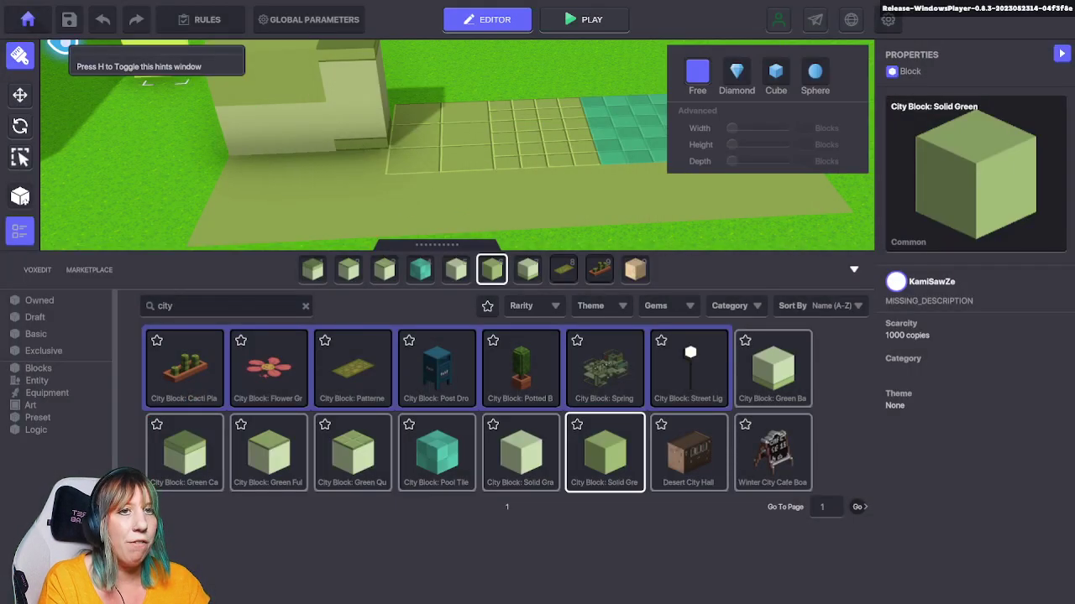
Return to the main menu without saving the changes and quit the game editor
left_click(27, 18)
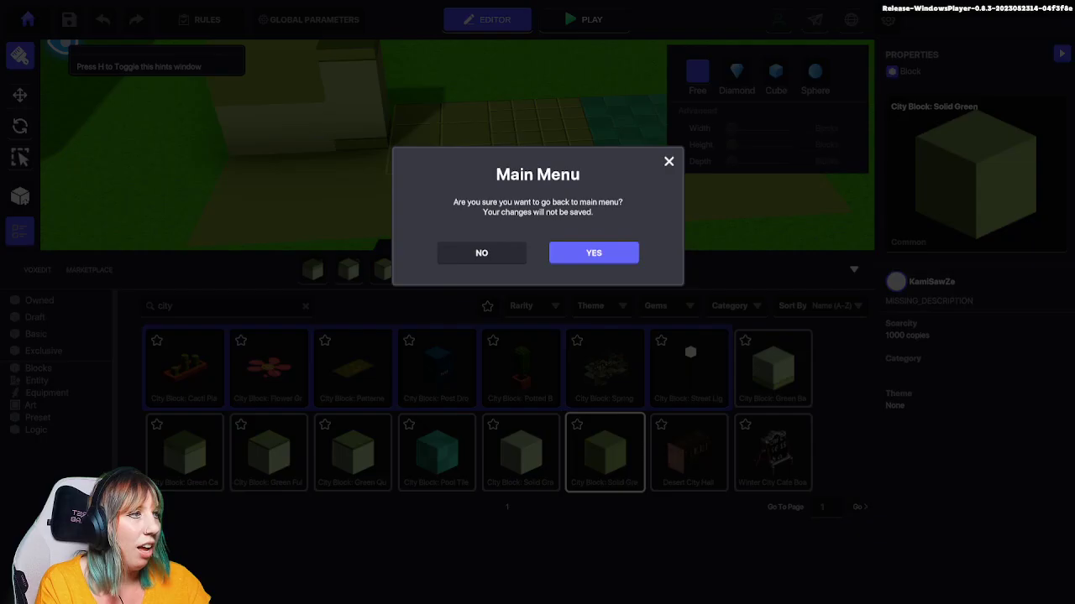
left_click(593, 252)
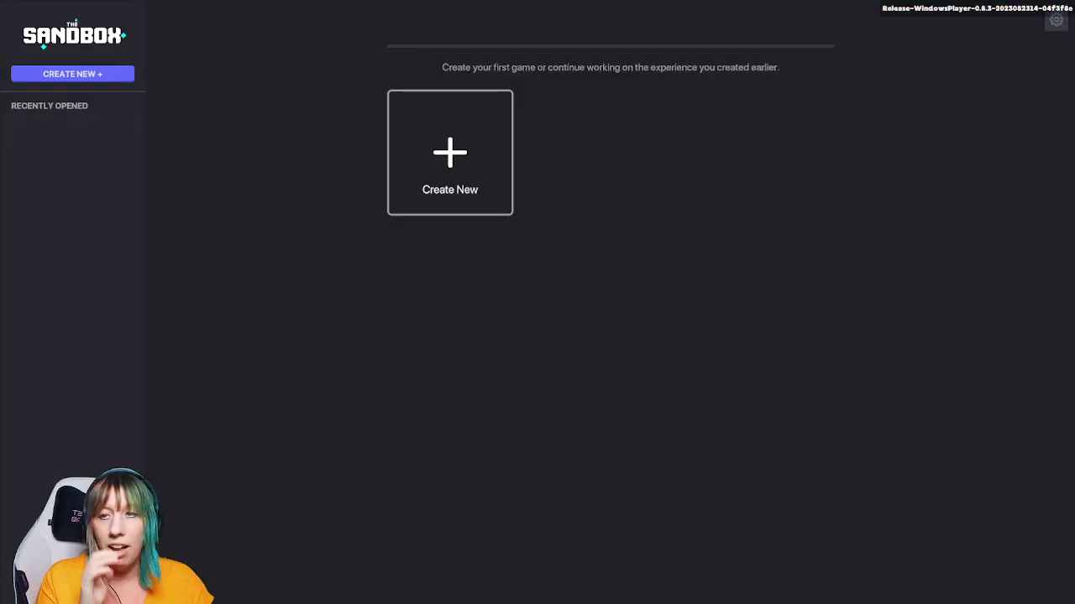
key("Escape")
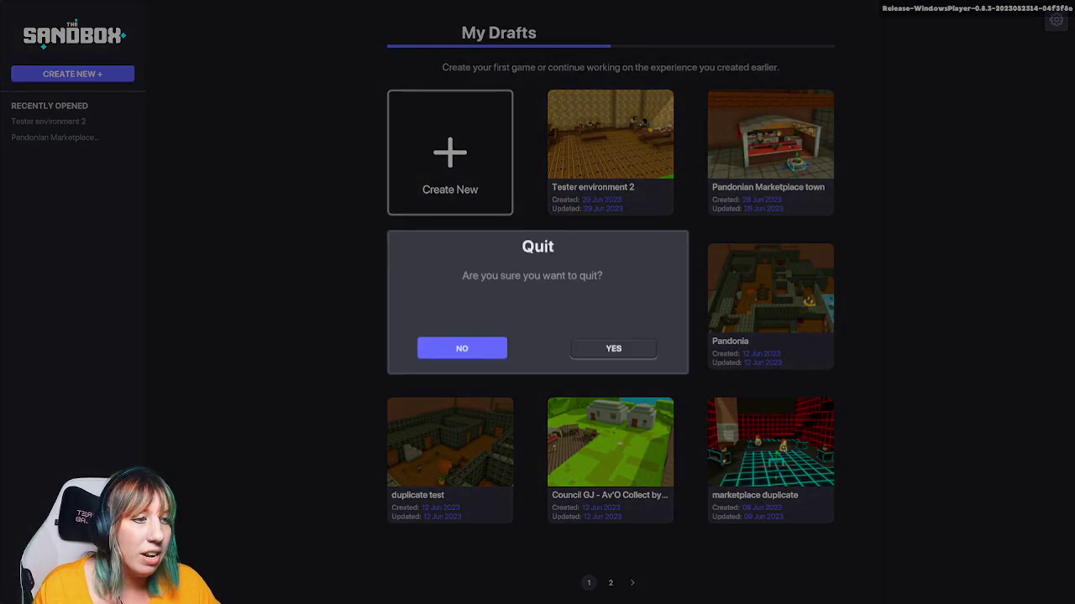
left_click(613, 348)
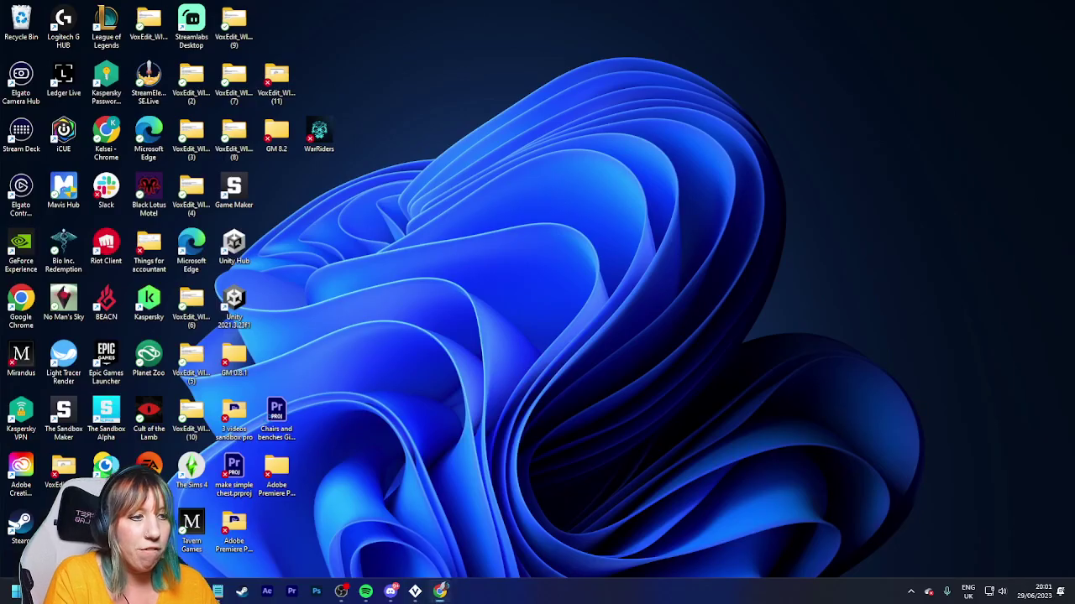
Switch to VoxEdit and examine the arches, side walls and brick piles of Modular Building Set 01.vxr from several sides
left_click(415, 592)
right_click_drag(394, 198, 481, 243)
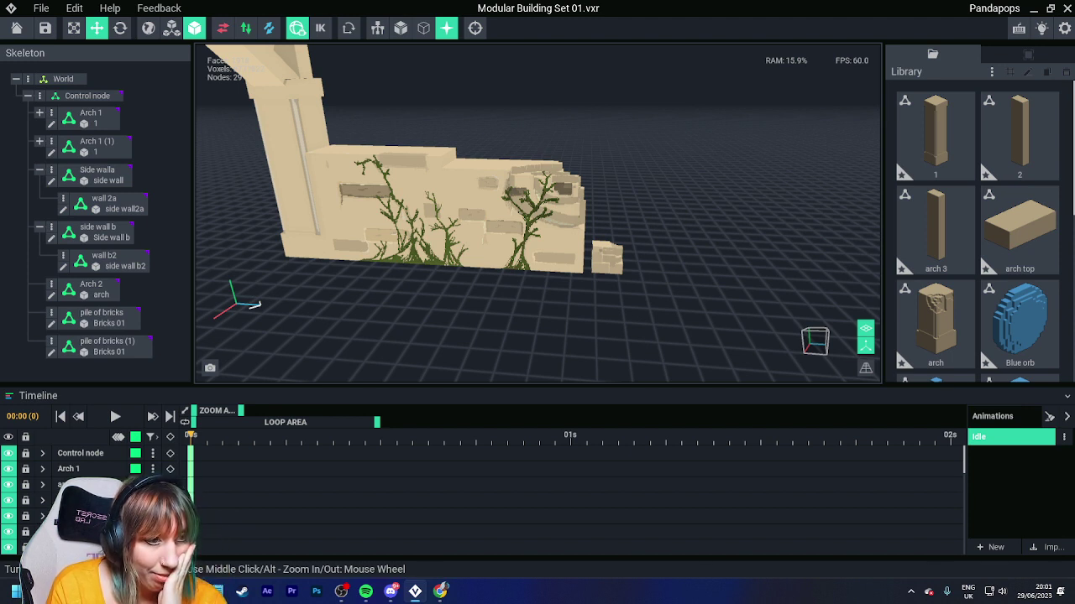
middle_click_drag(479, 252, 572, 242)
right_click_drag(573, 241, 481, 243)
middle_click_drag(482, 244, 582, 265)
right_click_drag(482, 242, 482, 243)
middle_click_drag(482, 243, 600, 204)
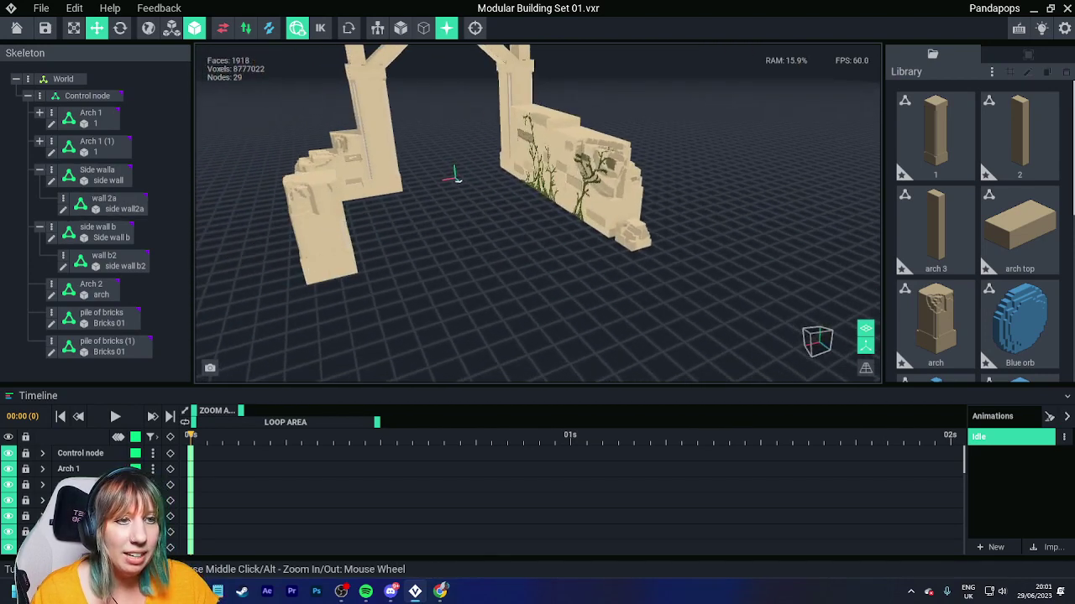
right_click_drag(330, 241, 329, 241)
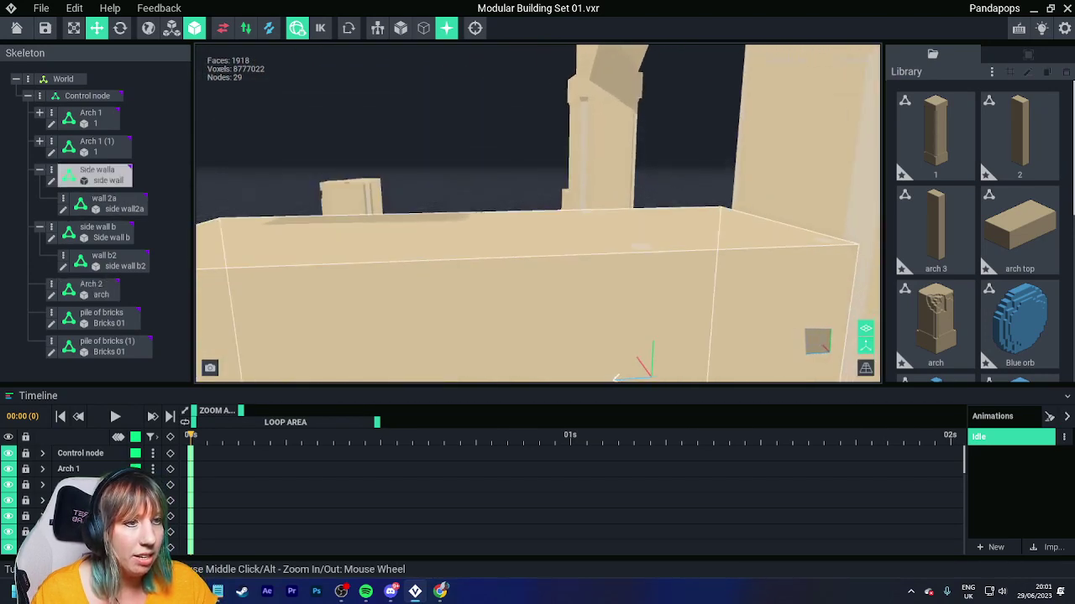
Open the side wall model of the Side walla node for voxel editing
right_click_drag(470, 244, 470, 243)
scroll(470, 243, "down", 3)
middle_click_drag(390, 252, 466, 248)
left_click(466, 248)
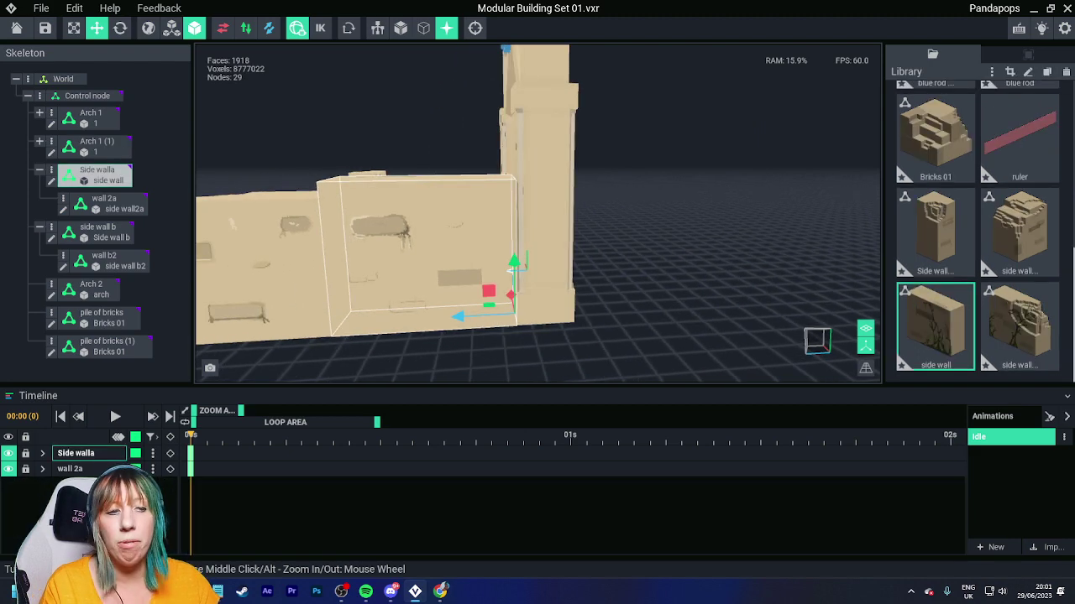
double_click(420, 252)
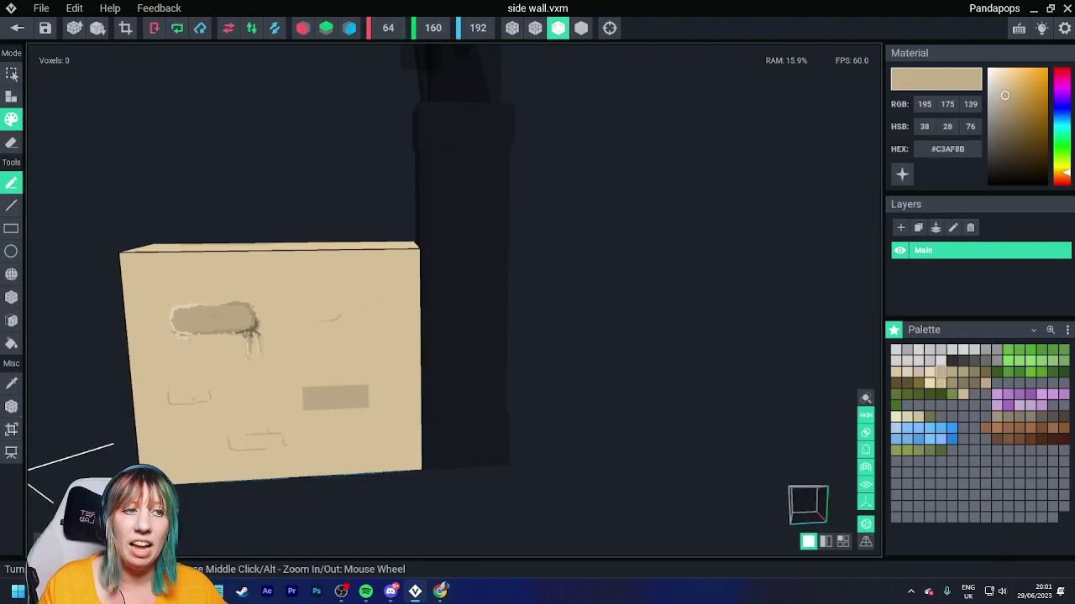
Paint a broken brick outline of straight #C3AF8B lines above the plain rectangular brick on the side wall
right_click_drag(336, 350, 335, 350)
scroll(336, 351, "up", 5)
middle_click_drag(329, 403, 365, 401)
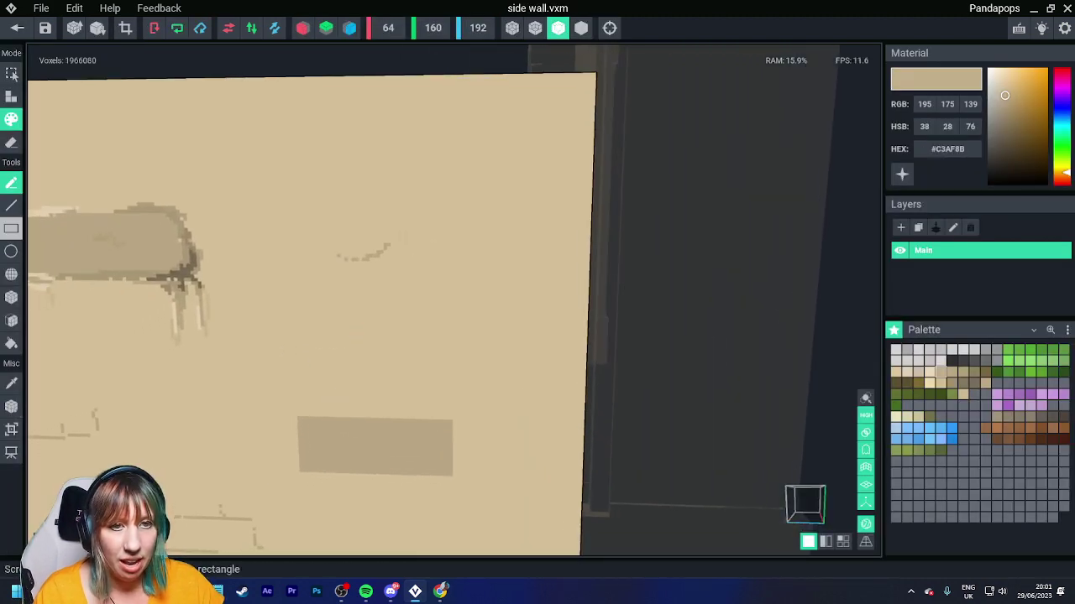
left_click(11, 205)
middle_click_drag(347, 348, 372, 328)
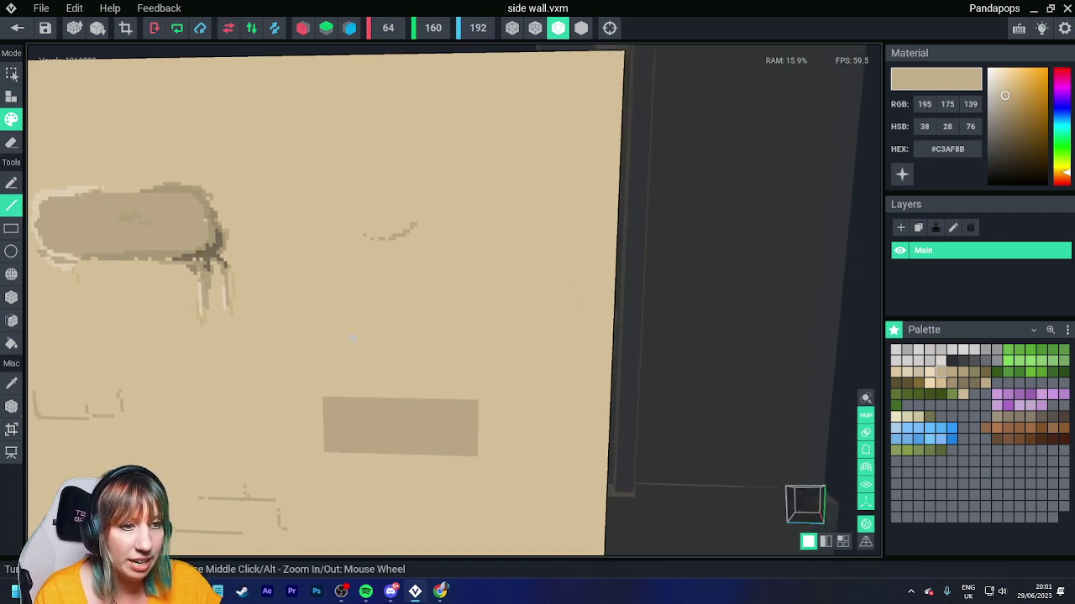
mouse_move(327, 293)
left_mouse_down()
mouse_move(325, 316)
mouse_move(380, 327)
left_mouse_up()
left_click_drag(384, 304, 458, 322)
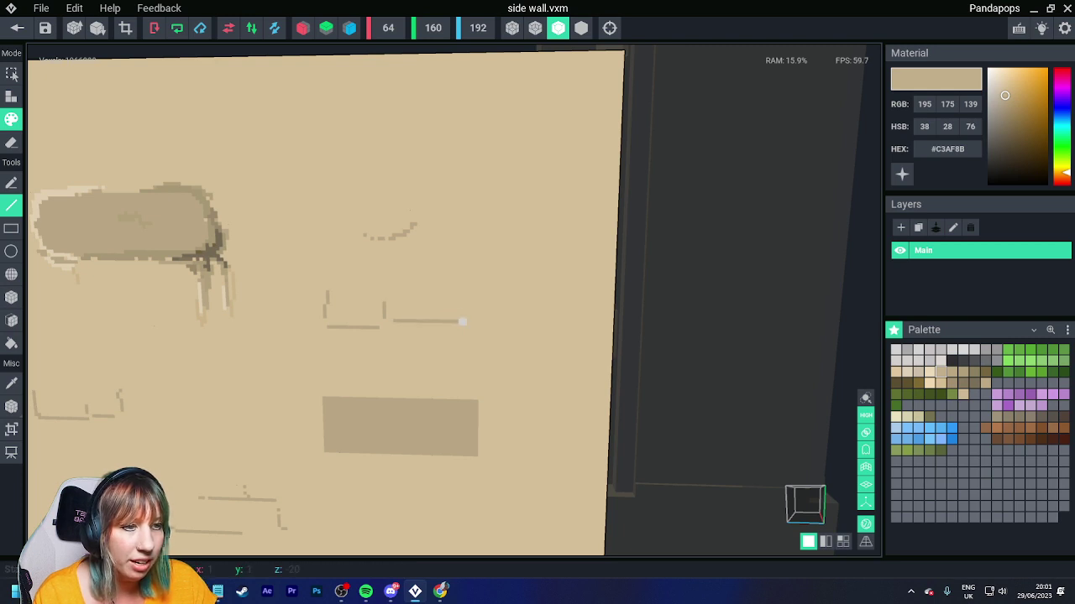
left_click_drag(466, 286, 467, 304)
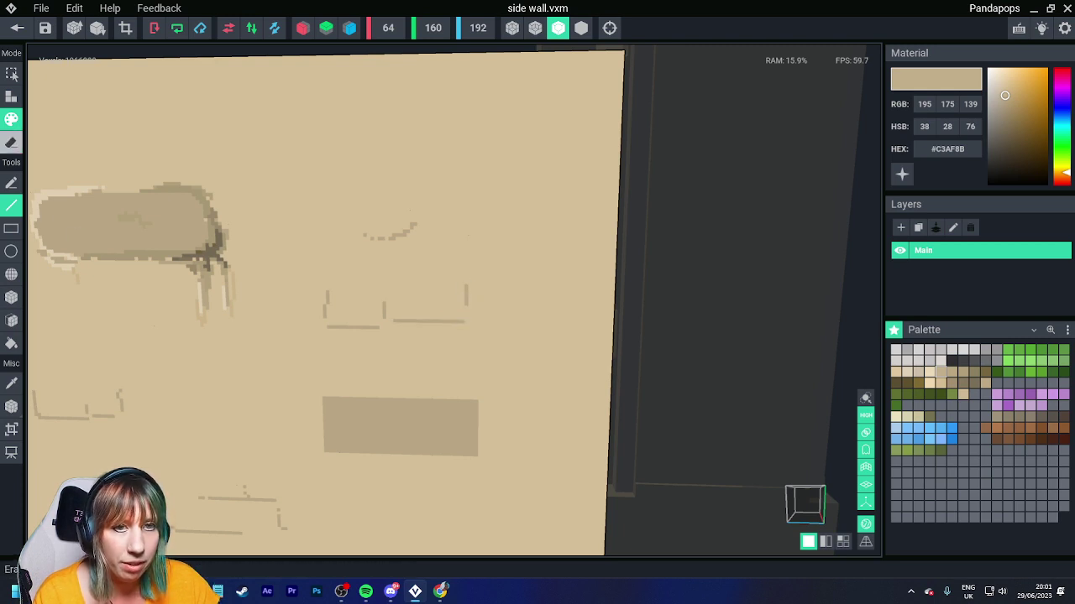
Pick the wall colour #DFC89F and paint small gaps into the horizontal line of the new brick outline with the Pen tool
left_click(11, 143)
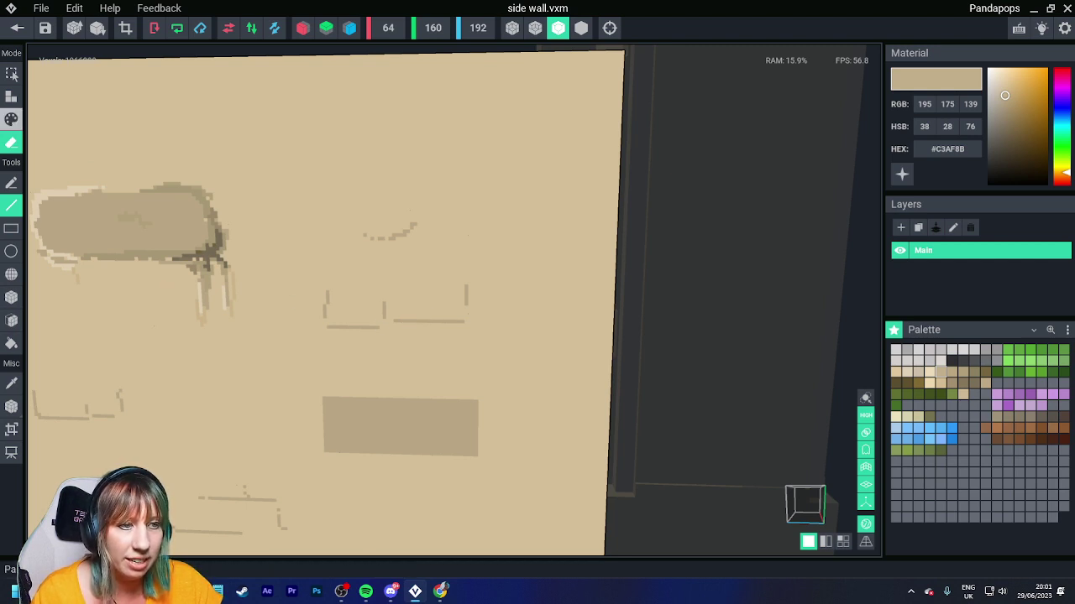
left_click(11, 119)
left_click(411, 281, "alt")
left_click(11, 183)
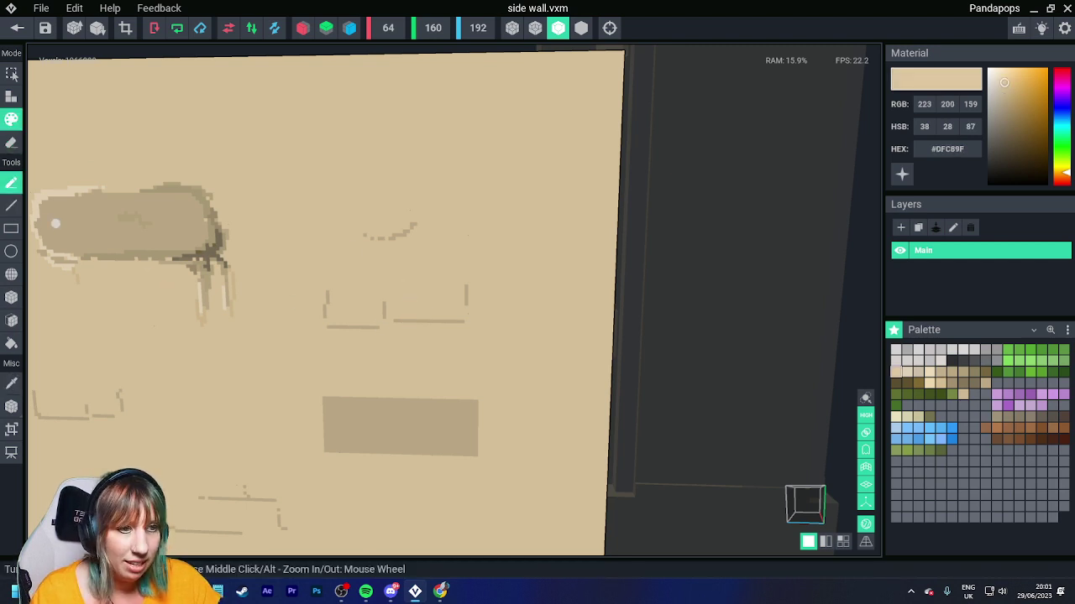
scroll(400, 343, "up", 3)
left_click(458, 309)
left_click(484, 309)
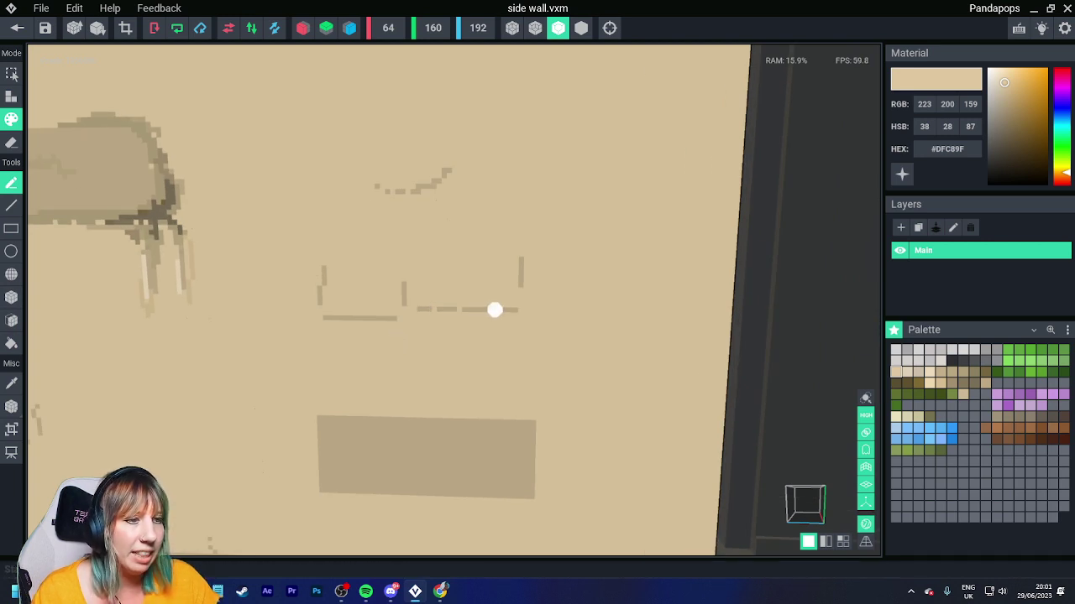
Remove the newly drawn brick outline above the plain rectangle with the Box tool and return to paint mode
scroll(339, 345, "down", 15)
right_click_drag(339, 347, 369, 356)
scroll(336, 378, "up", 9)
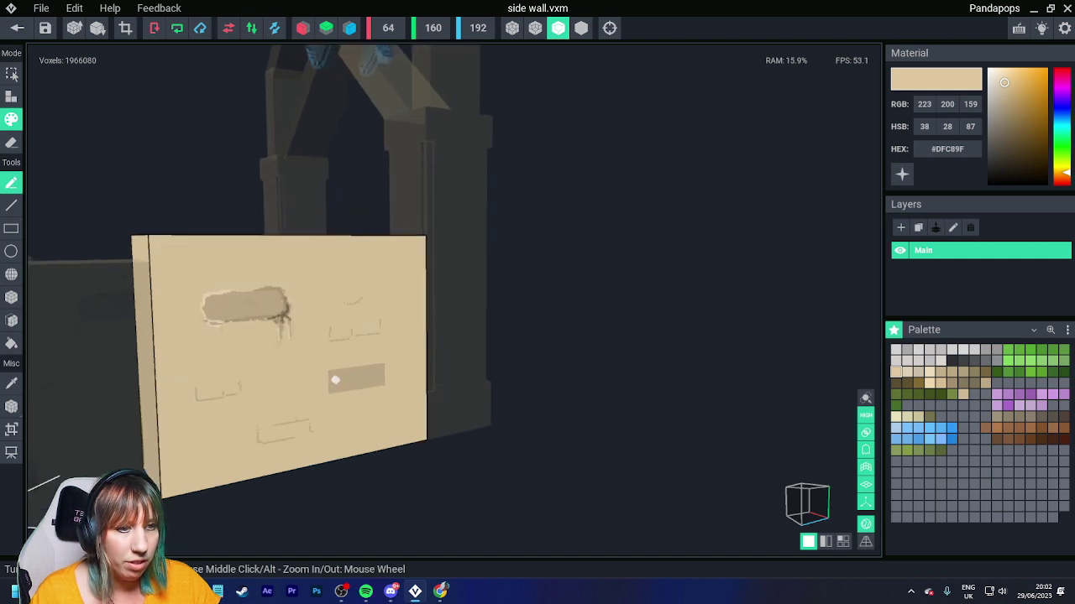
scroll(335, 381, "up", 5)
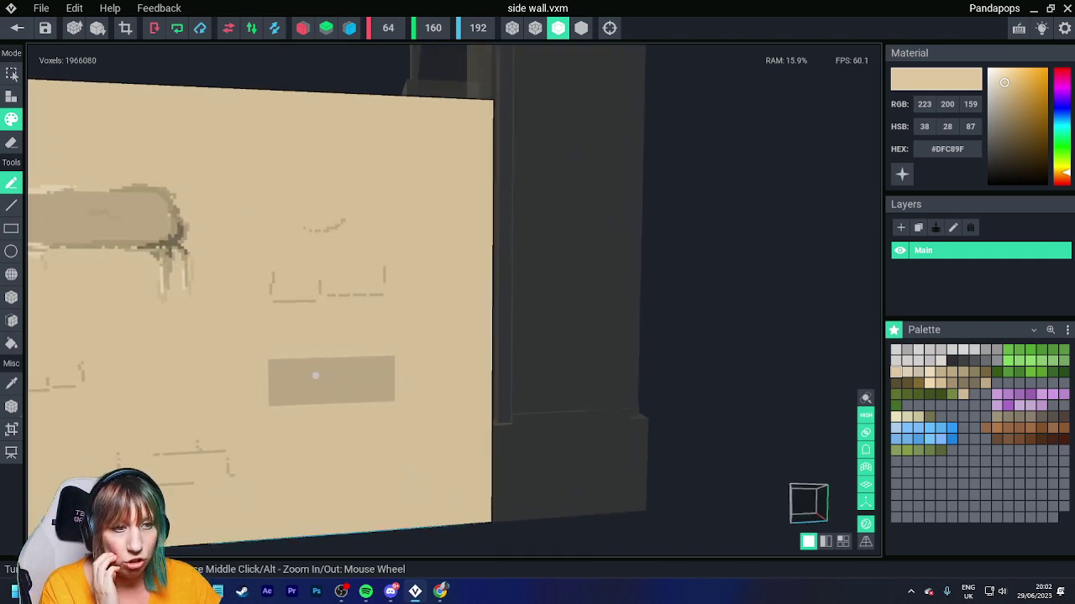
left_click(11, 297)
left_click(11, 143)
left_click_drag(251, 263, 422, 319)
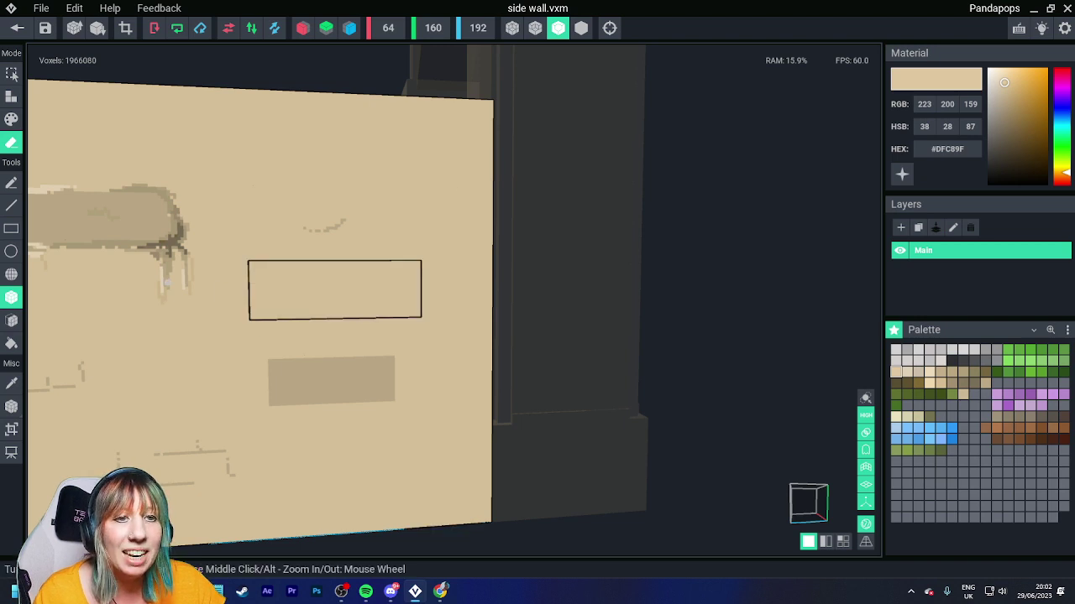
left_click(12, 119)
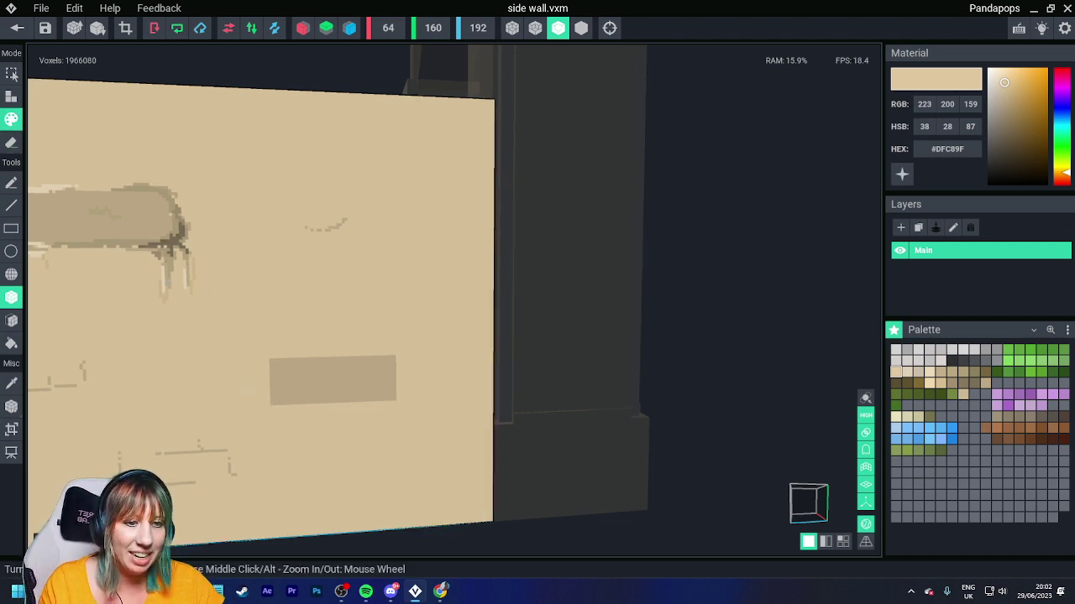
Pick the brick colour #BBA881 and thicken the small curved crack right of the rounded brick with the Pen tool
middle_click_drag(249, 386, 328, 350)
scroll(319, 357, "down", 3)
scroll(261, 420, "up", 5)
middle_click_drag(267, 442, 265, 475)
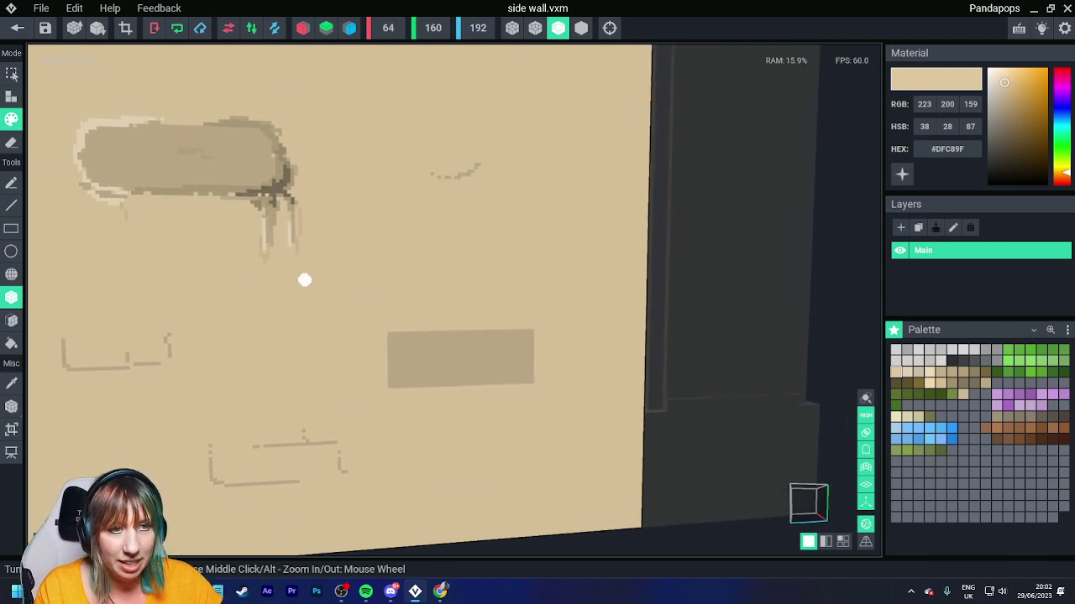
key("i")
left_click(187, 149)
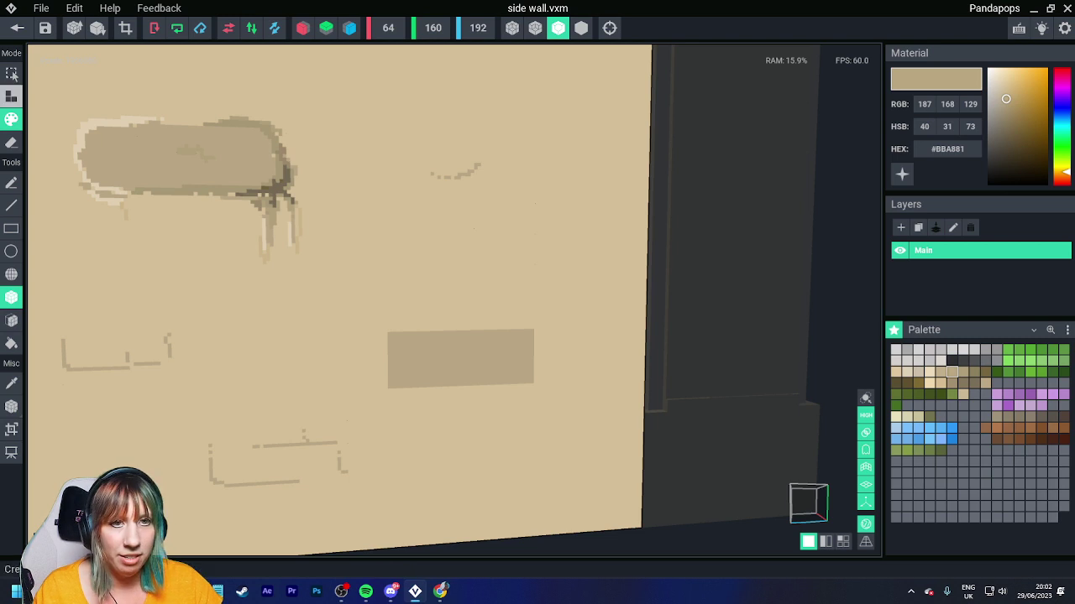
key("p")
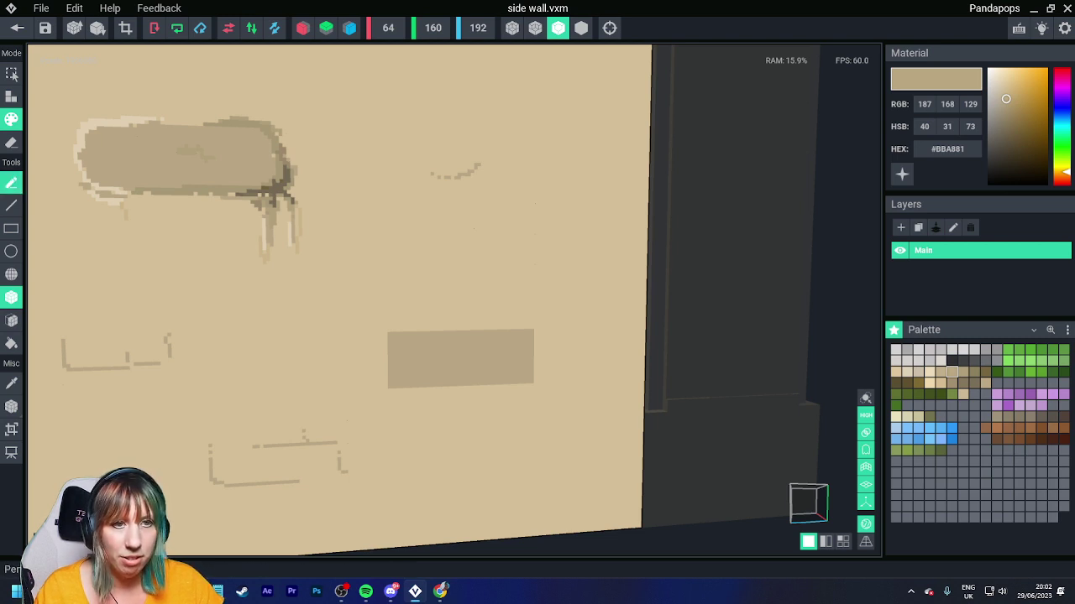
left_click(11, 183)
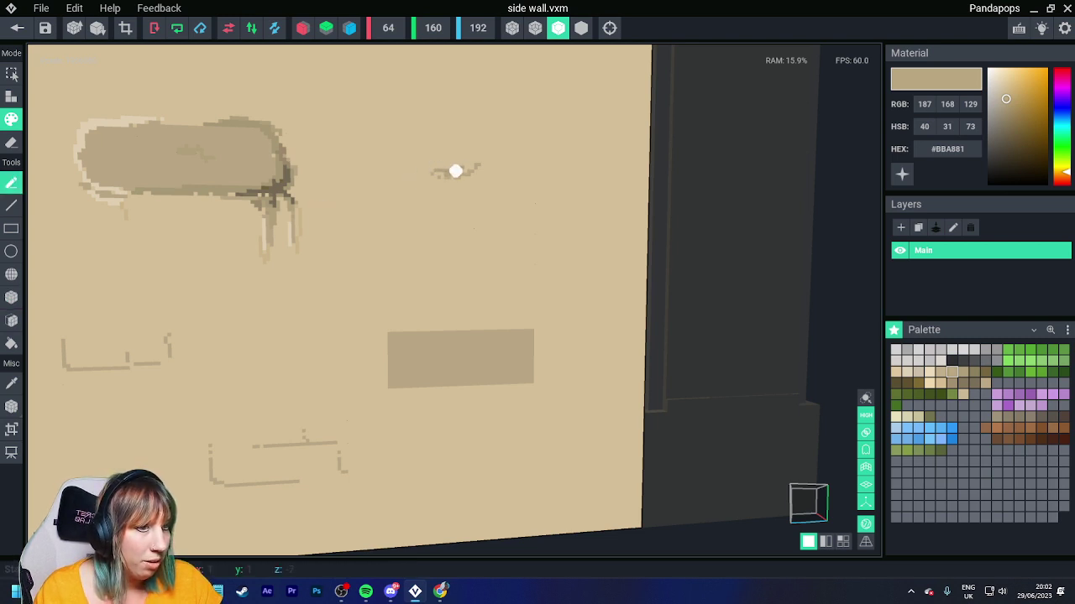
Pick #C3AF8B from the plain rectangular brick and paint uneven bumps on its lower-right and upper-left corners
scroll(361, 383, "down", 5)
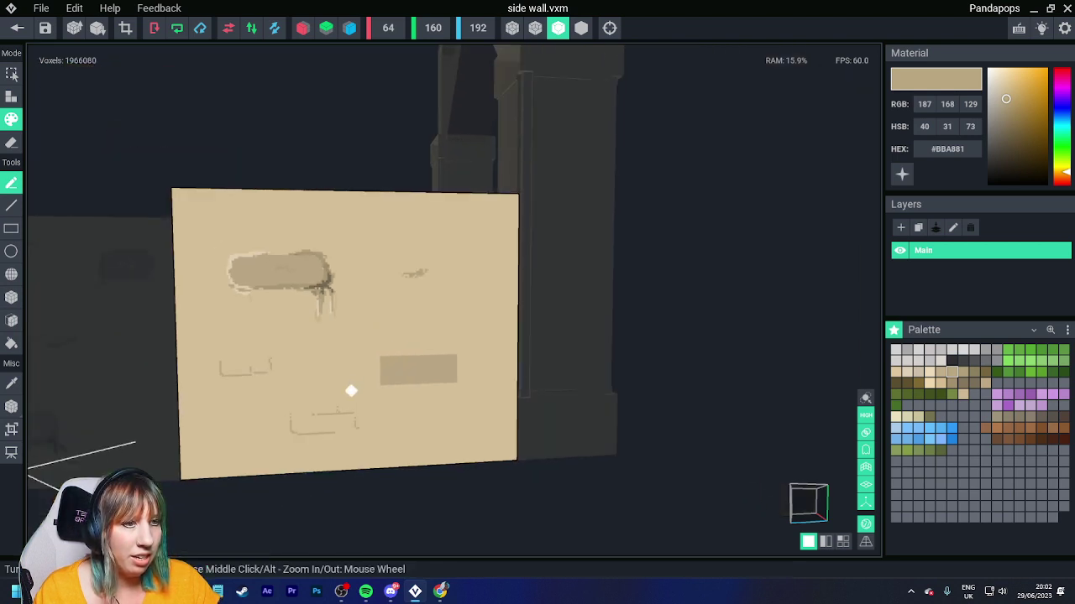
scroll(370, 393, "up", 1)
middle_click_drag(428, 394, 400, 390)
scroll(400, 390, "up", 5)
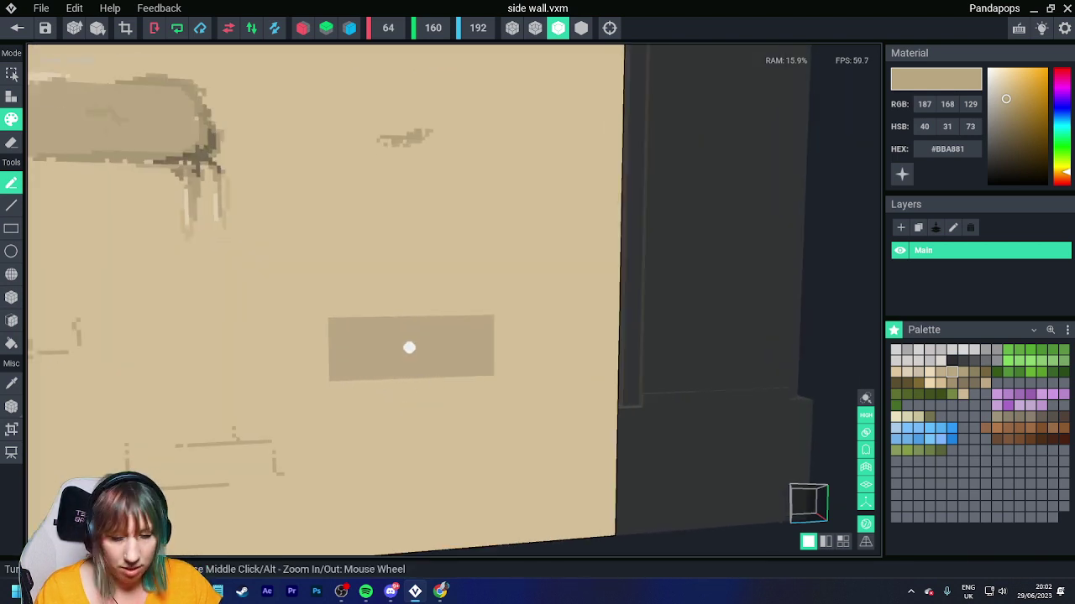
left_click(484, 375, "alt")
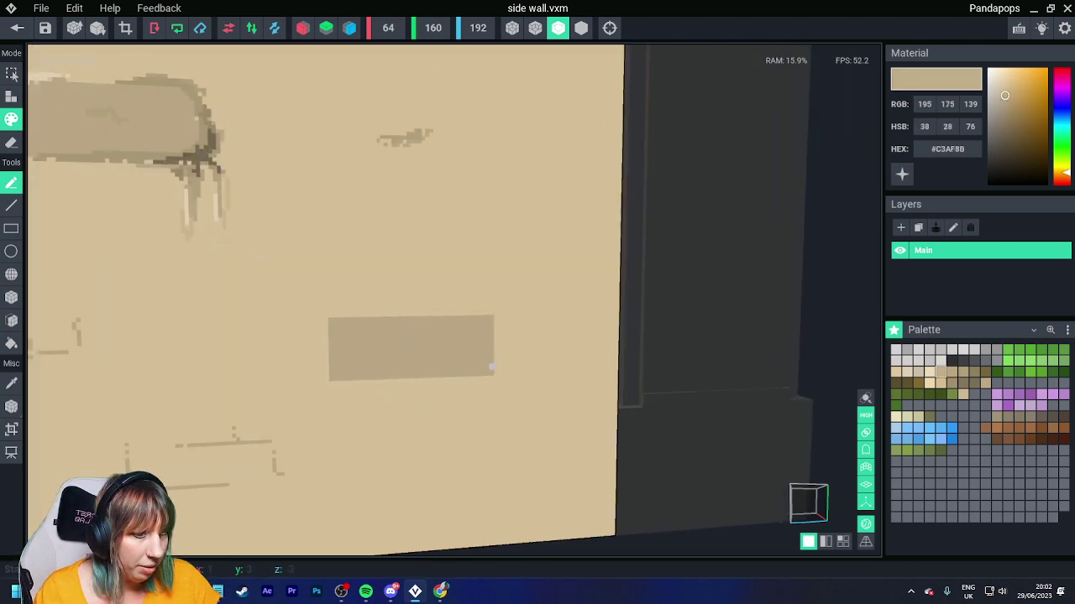
mouse_move(492, 364)
left_mouse_down()
mouse_move(470, 377)
mouse_move(495, 355)
left_mouse_up()
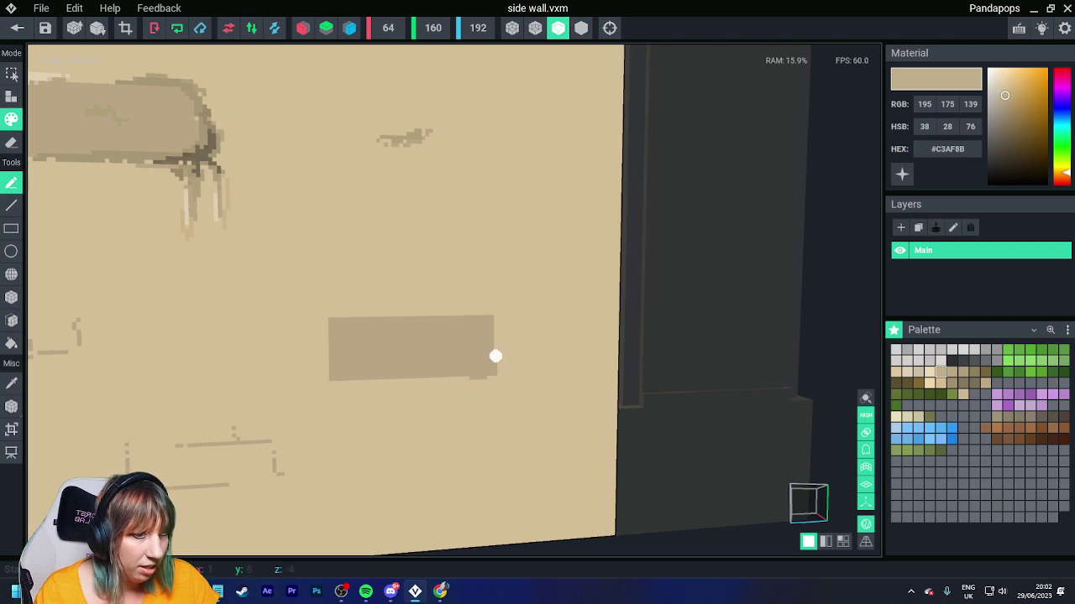
left_click_drag(342, 317, 330, 335)
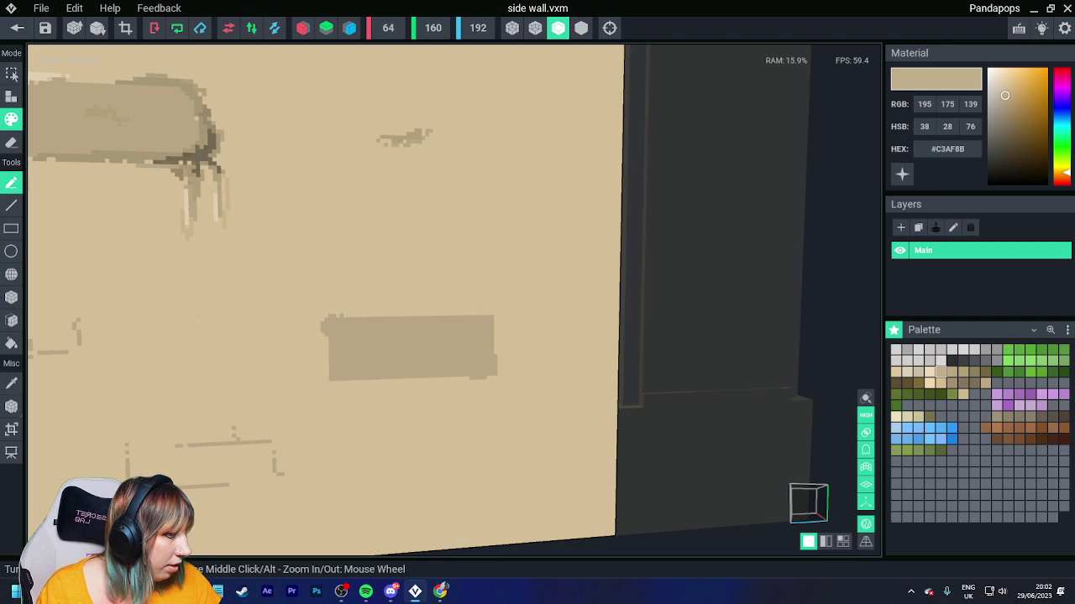
Shade the left side and lower-left edge of the rectangular brick with the darker colour #B1A07C
left_click(963, 372)
mouse_move(325, 331)
left_mouse_down()
mouse_move(331, 379)
mouse_move(360, 378)
mouse_move(327, 371)
mouse_move(323, 339)
left_mouse_up()
left_click_drag(364, 378, 391, 377)
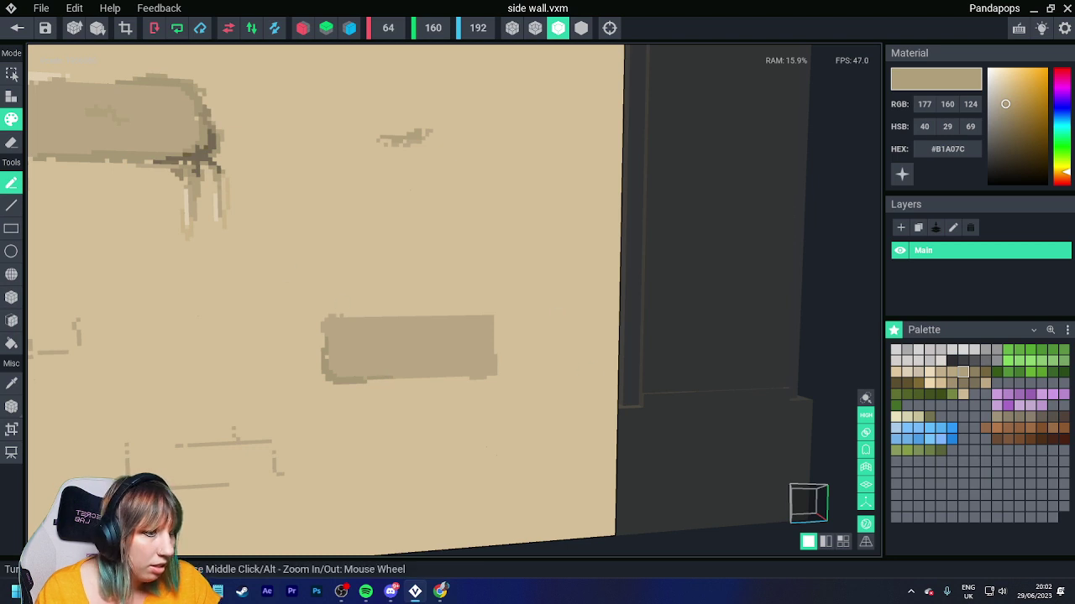
Pick #D6BD91 and paint soft highlights around the rectangular brick's edges and faint broken marks beneath the small crack
left_click(224, 195, "alt")
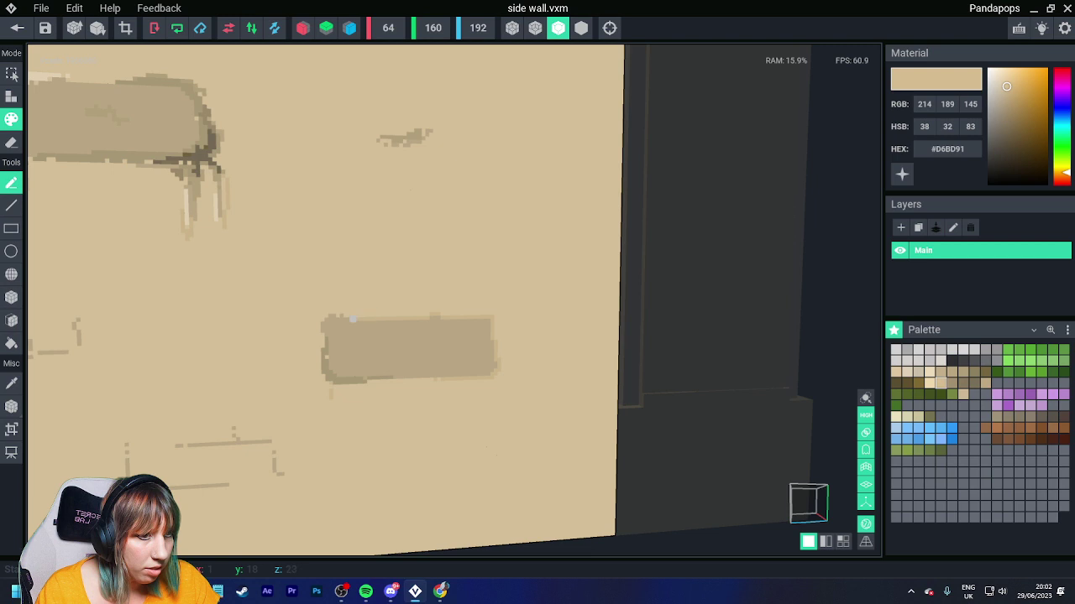
left_click_drag(329, 316, 316, 322)
scroll(451, 439, "down", 3)
scroll(450, 436, "up", 4)
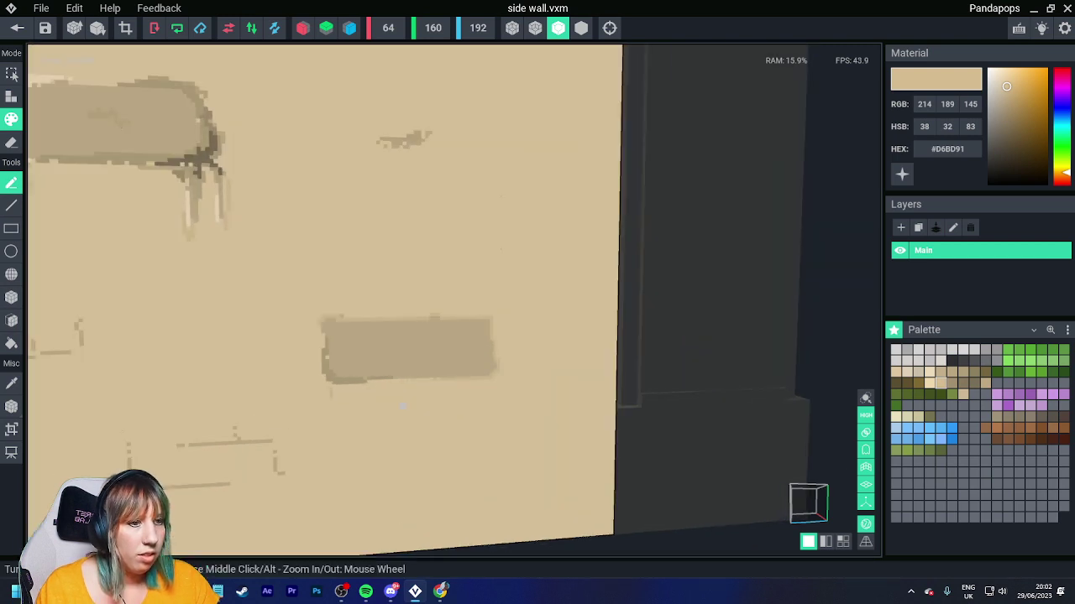
scroll(463, 444, "down", 4)
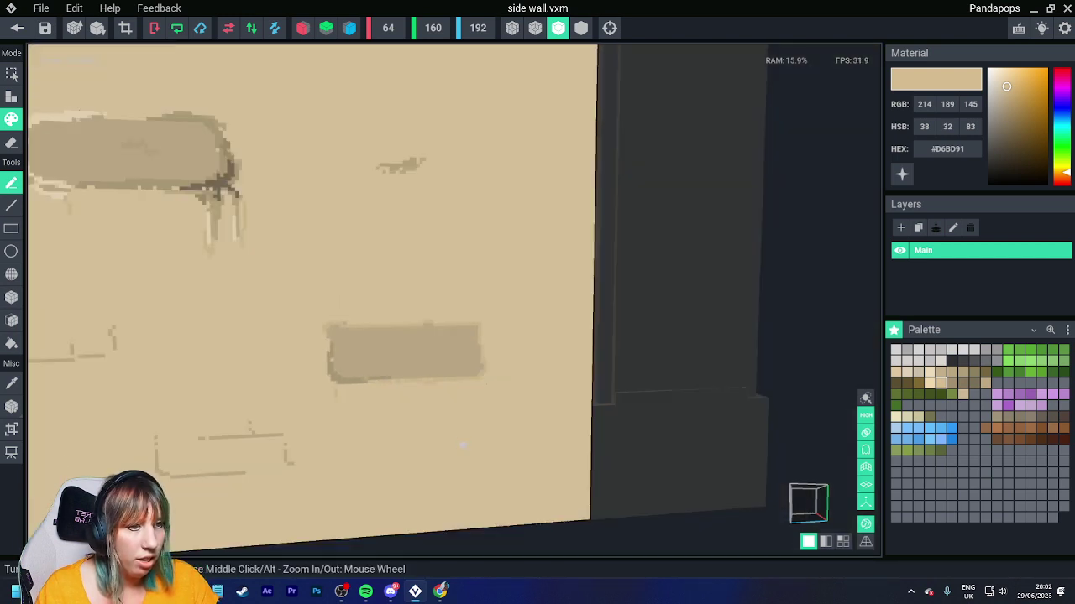
middle_click_drag(336, 475, 392, 462)
scroll(436, 277, "up", 2)
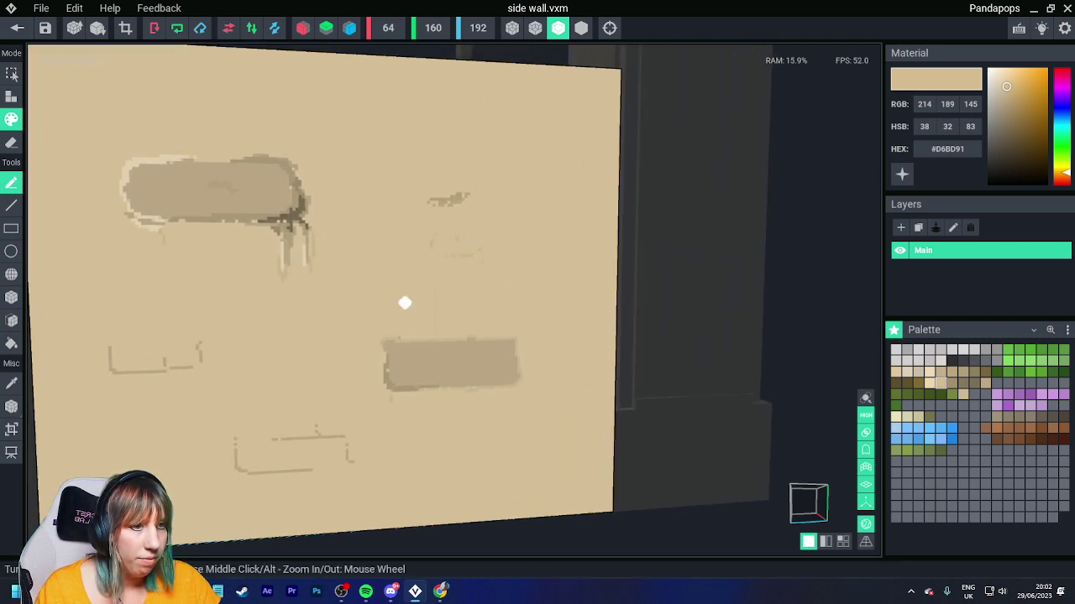
Close the side wall model, saving its changes, and return to the Modular Building Set 01 scene
scroll(407, 302, "down", 4)
right_click_drag(414, 406, 396, 416)
scroll(397, 416, "up", 1)
scroll(397, 416, "up", 3)
left_click(151, 306, "alt")
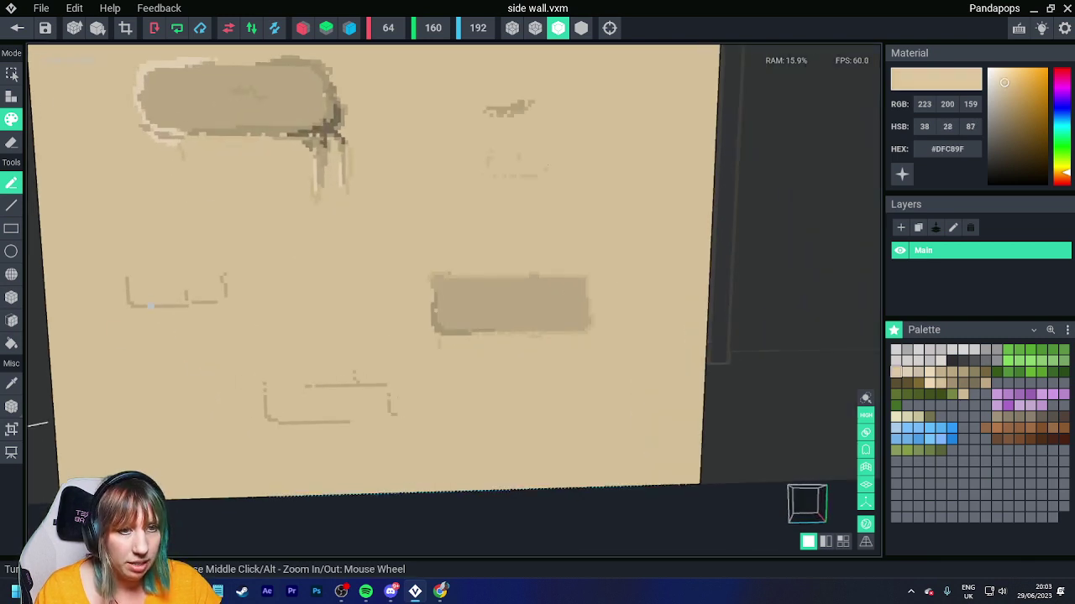
left_click(17, 27)
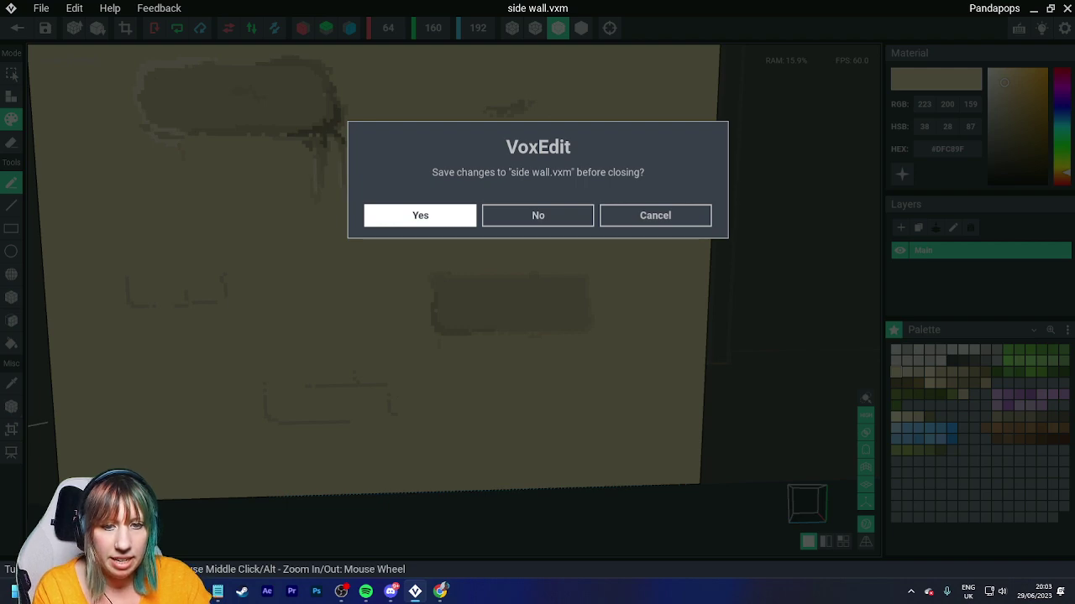
key("Return")
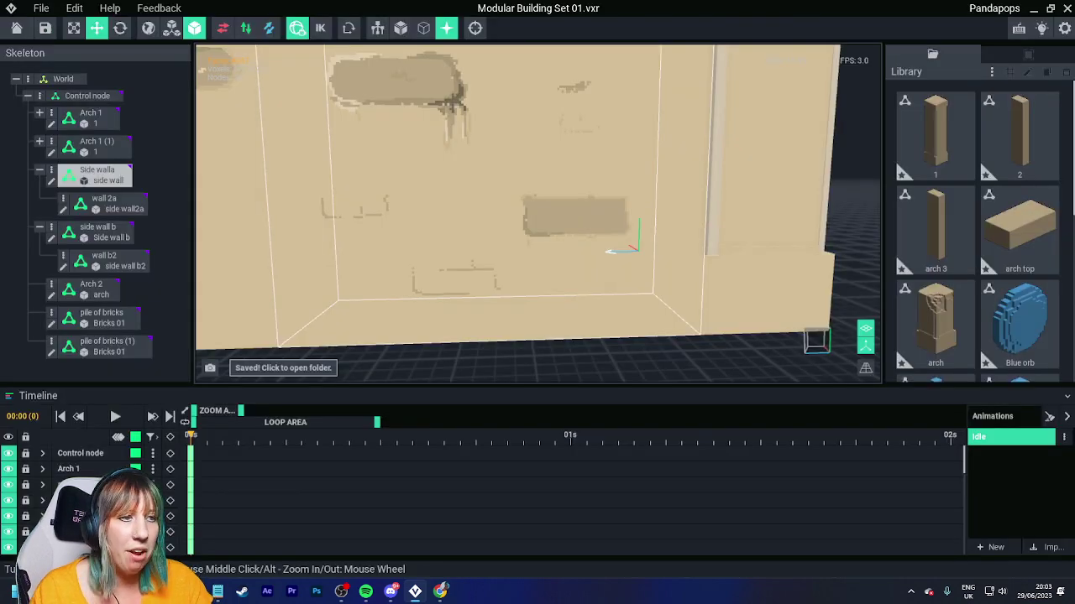
Select the Arch 2 node in the scene and open its arch model for voxel editing
scroll(643, 246, "down", 2)
scroll(642, 246, "up", 5)
left_click(625, 244)
middle_click_drag(626, 244, 560, 243)
scroll(335, 227, "down", 2)
right_click_drag(336, 226, 428, 232)
left_click(376, 233)
scroll(403, 232, "up", 3)
middle_click_drag(340, 160, 346, 193)
left_click(346, 194)
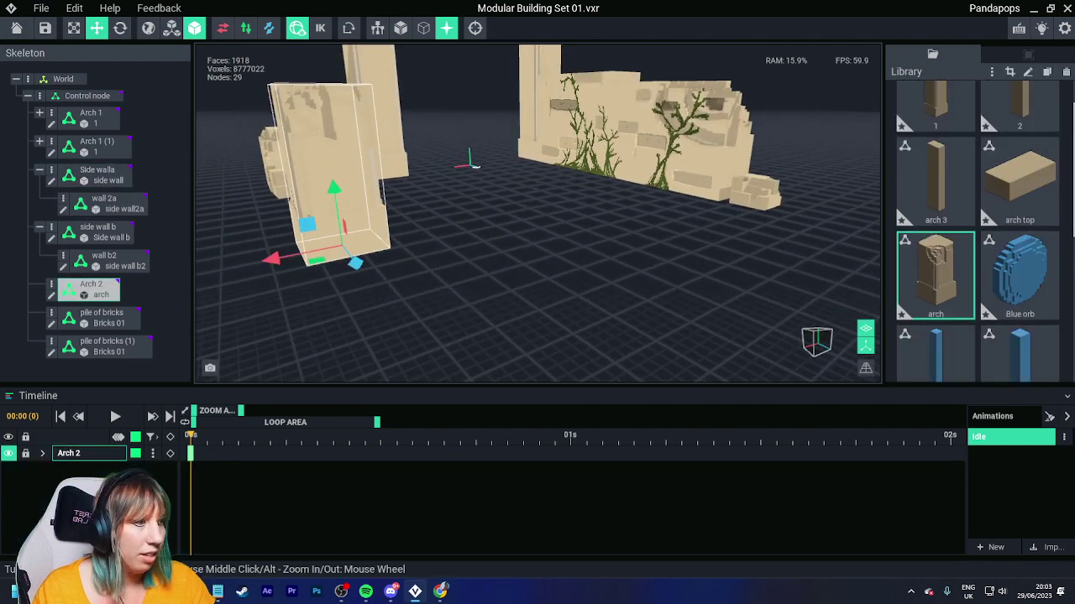
key("Tab")
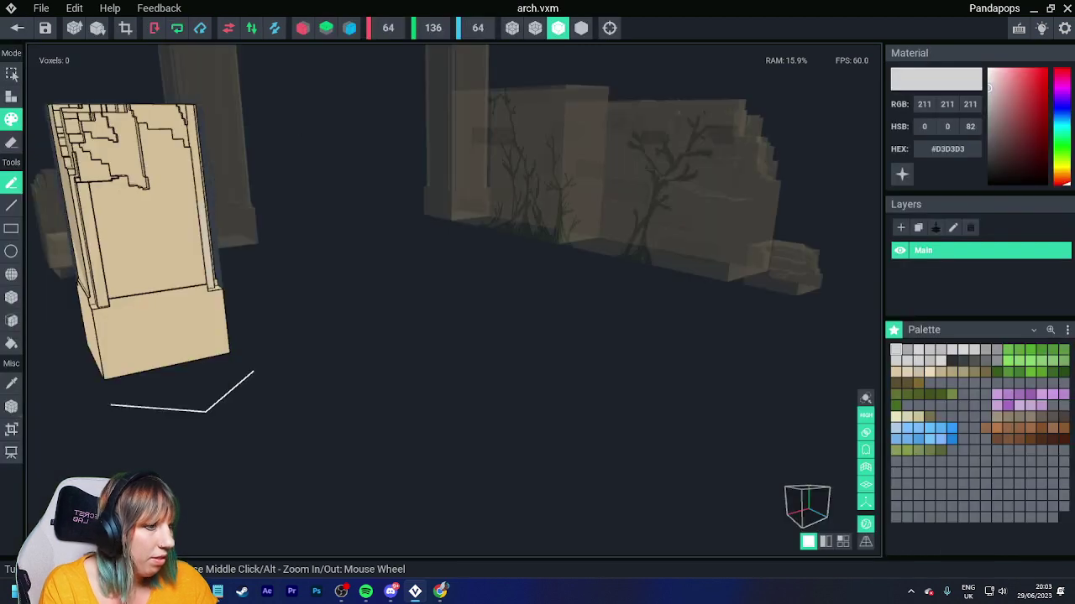
Load the wall colours PNG from the modular building folder inside Monday Stream as the arch model's palette
left_click(1066, 330)
left_click(1024, 365)
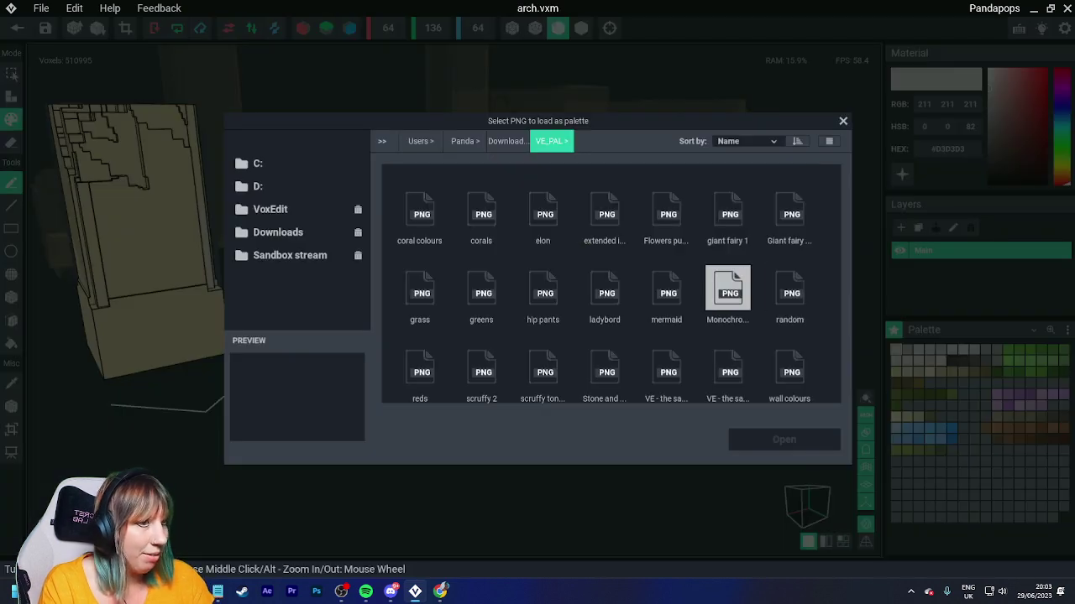
left_click(270, 209)
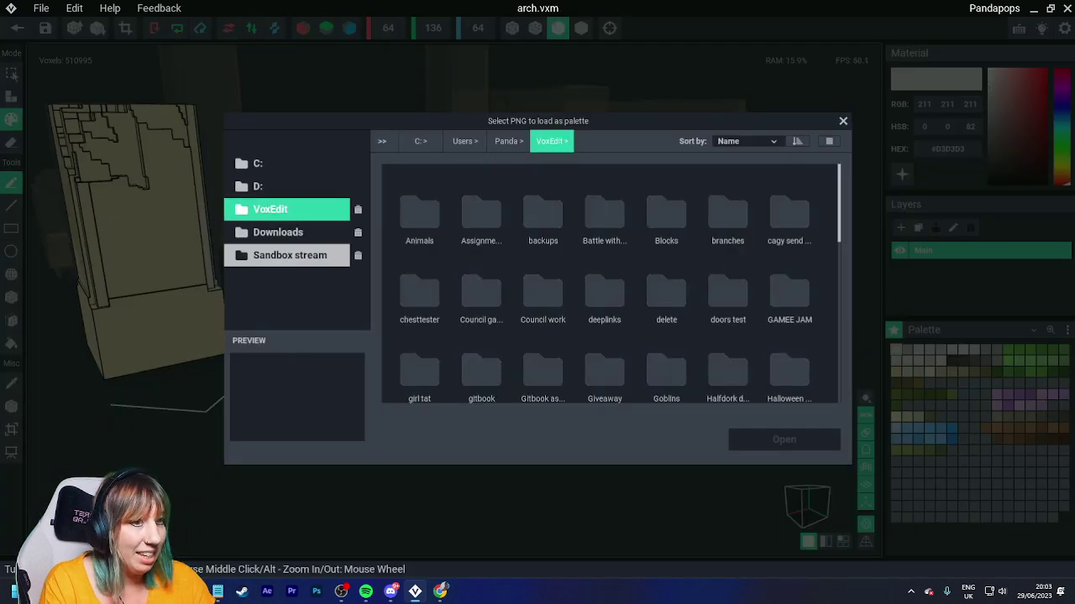
scroll(543, 290, "down", 10)
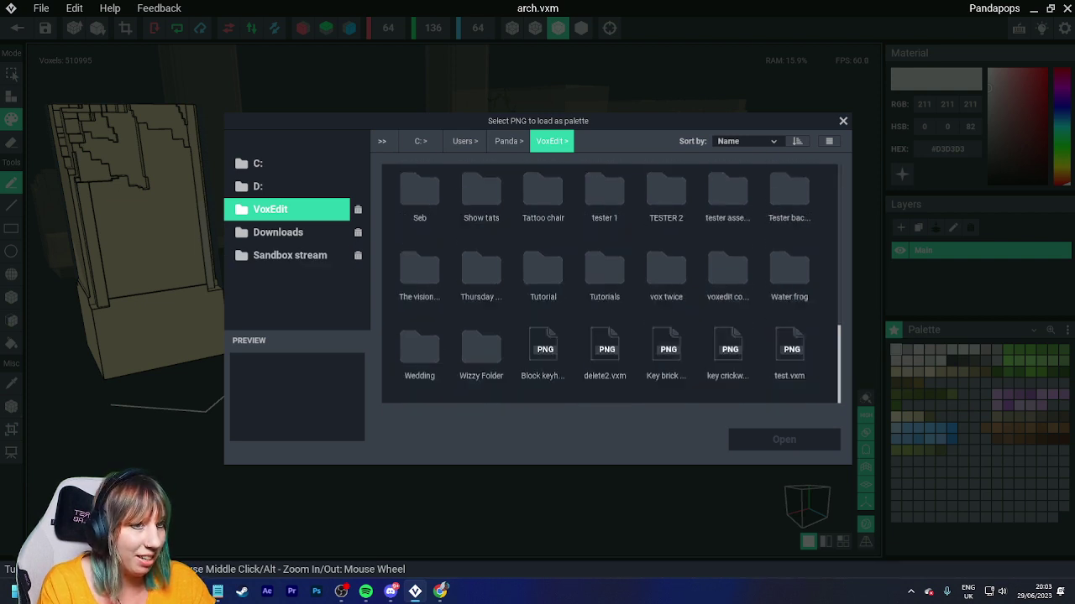
scroll(543, 307, "up", 5)
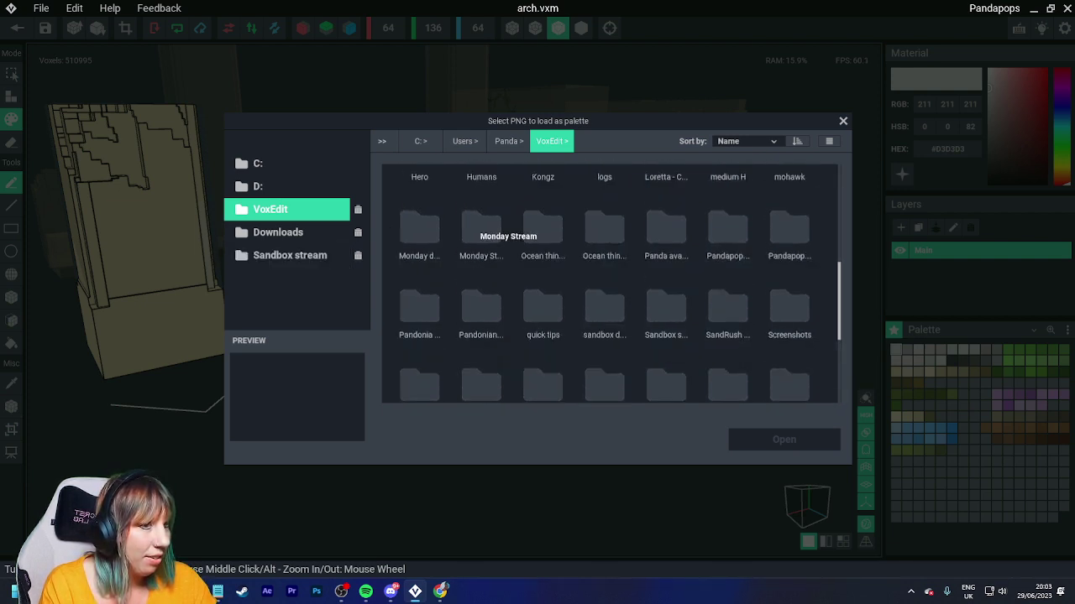
double_click(481, 222)
double_click(543, 214)
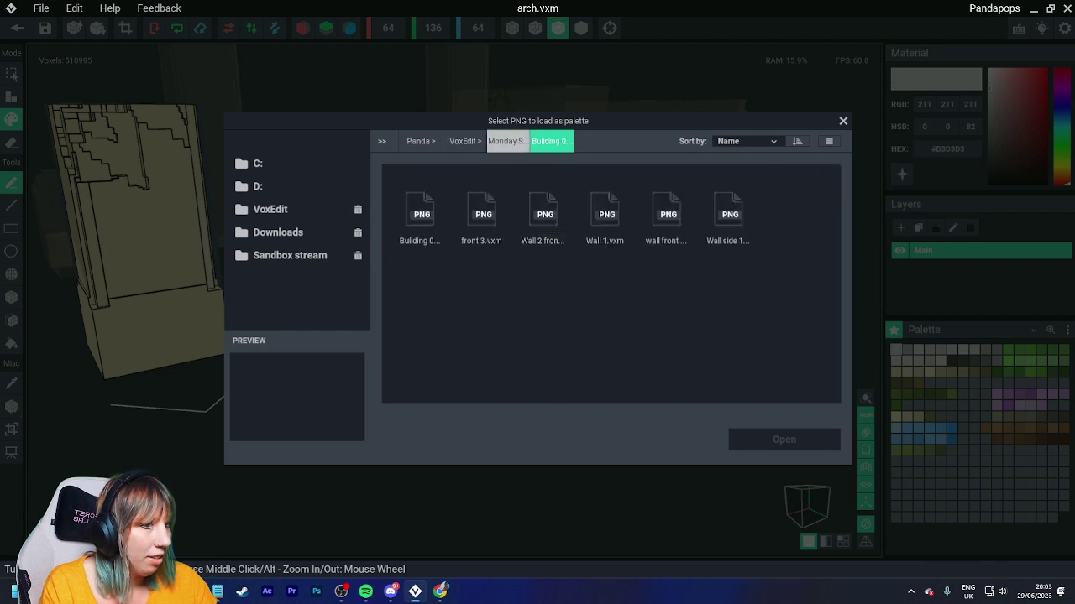
left_click(507, 141)
double_click(604, 214)
double_click(419, 214)
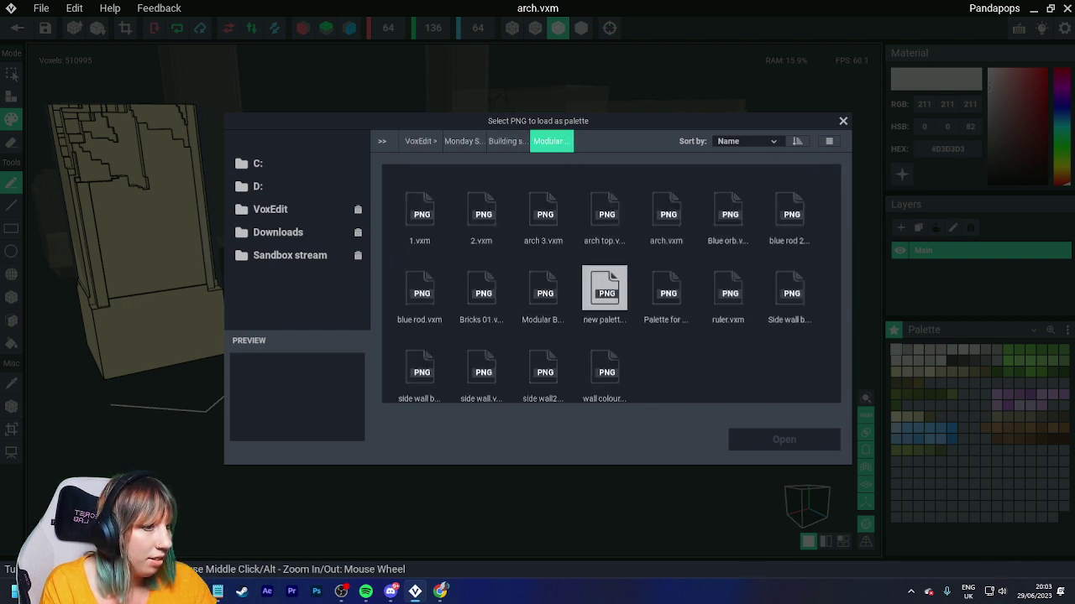
left_click(606, 378)
left_click(783, 439)
Choose the brick colour #C3AF8B from the palette for painting the arch model
middle_click_drag(335, 294, 572, 313)
right_click_drag(504, 311, 437, 344)
scroll(420, 293, "up", 3)
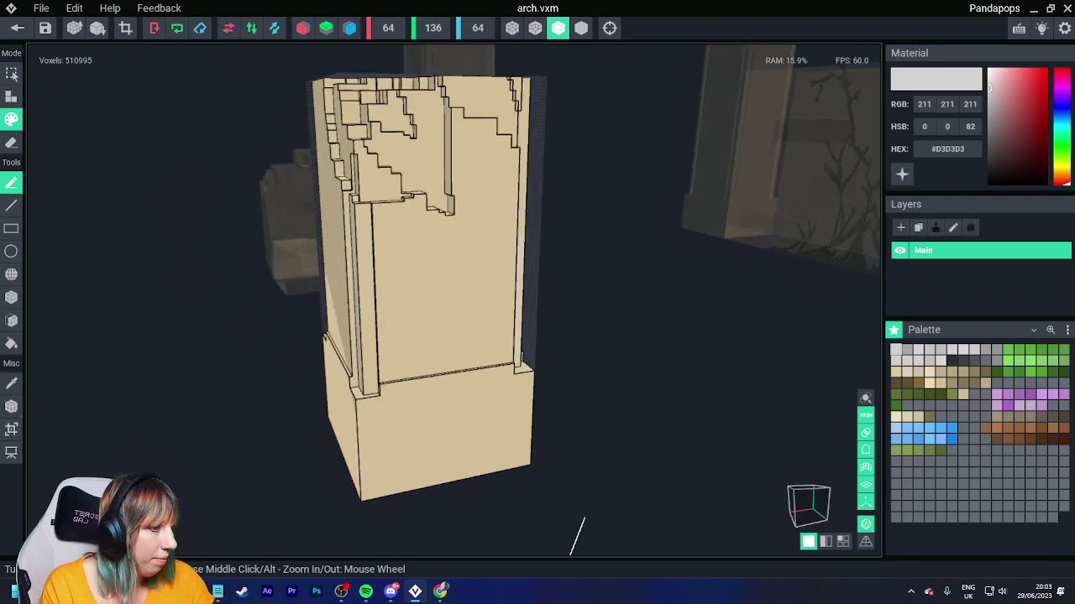
left_click(941, 372)
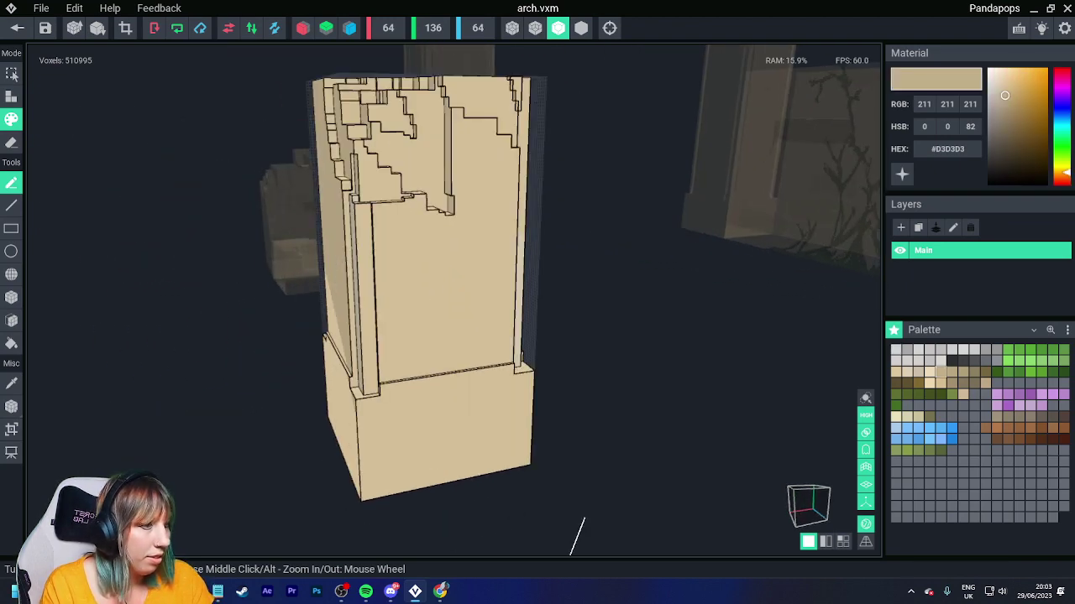
left_click(11, 297)
left_click(11, 320)
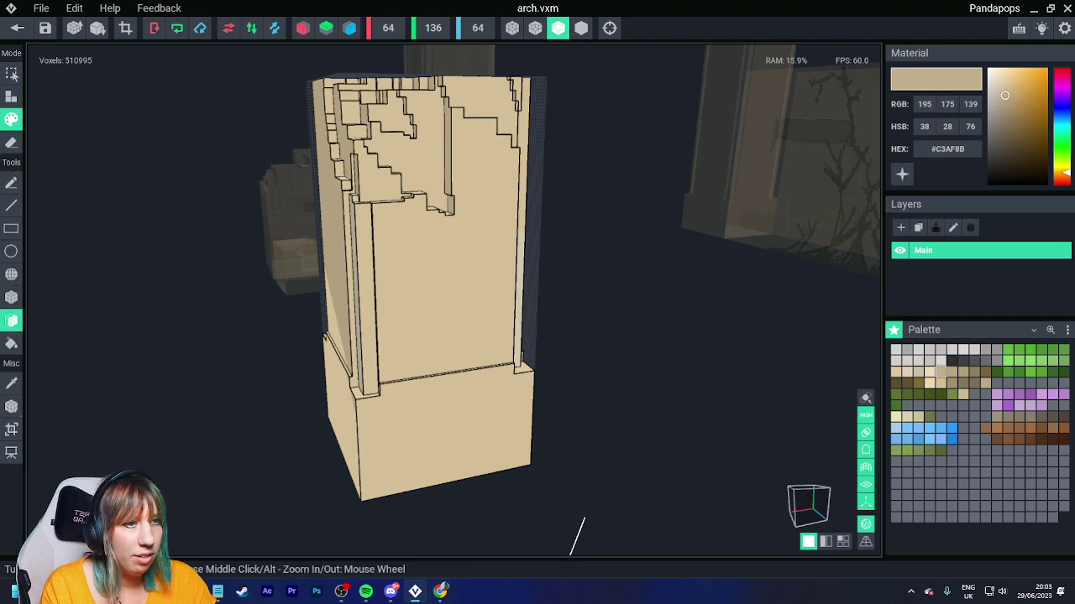
left_click(415, 160)
mouse_move(415, 160)
right_mouse_down()
mouse_move(408, 182)
mouse_move(396, 175)
mouse_move(365, 193)
mouse_move(422, 210)
mouse_move(418, 225)
right_mouse_up()
left_click(373, 159)
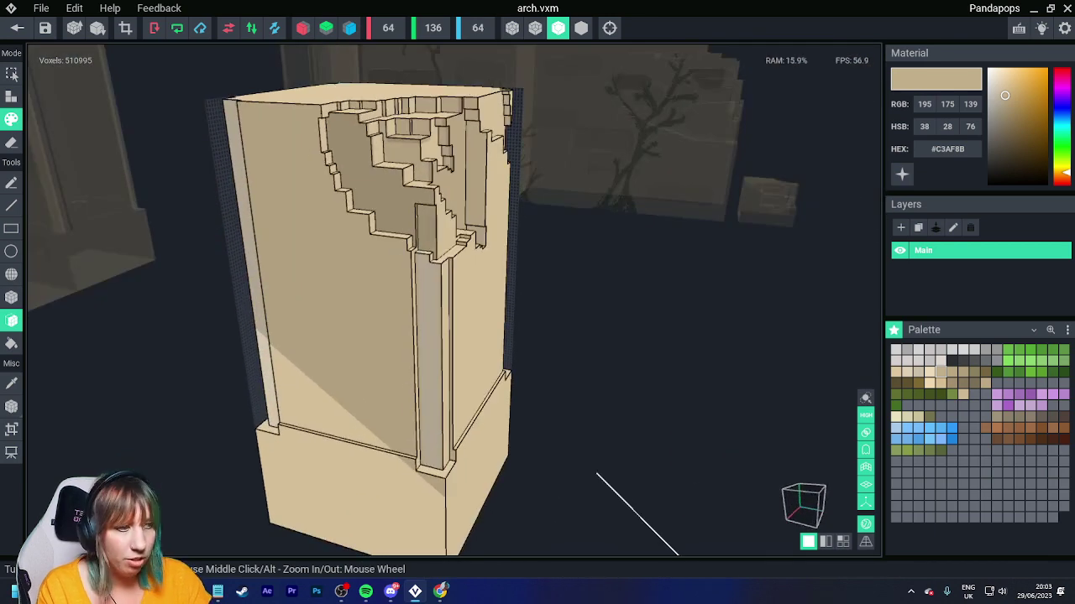
left_click(952, 372)
left_click(940, 372)
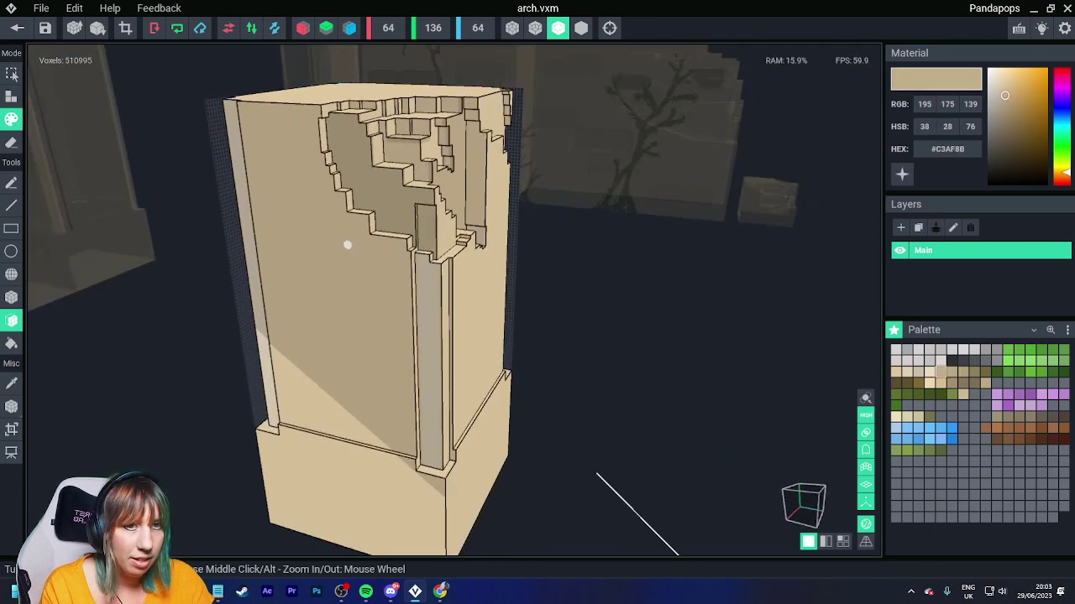
Draw a stepped L-shaped brick outline on the upper part of the arch pillar's flat side with the Pen tool
left_click(11, 182)
mouse_move(316, 296)
right_mouse_down()
mouse_move(328, 283)
mouse_move(345, 290)
right_mouse_up()
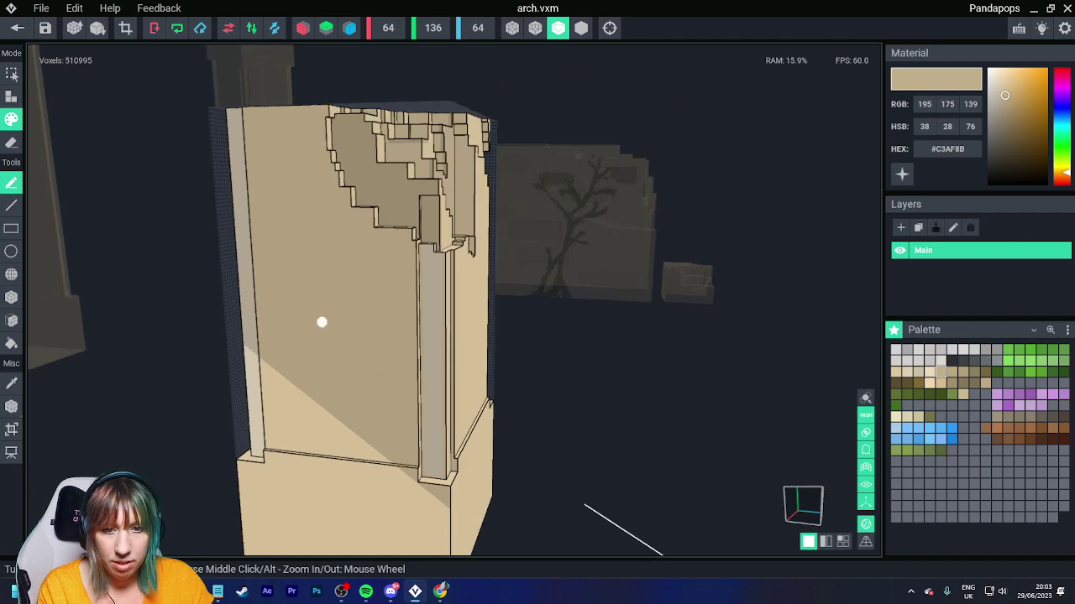
middle_click_drag(318, 347, 315, 318)
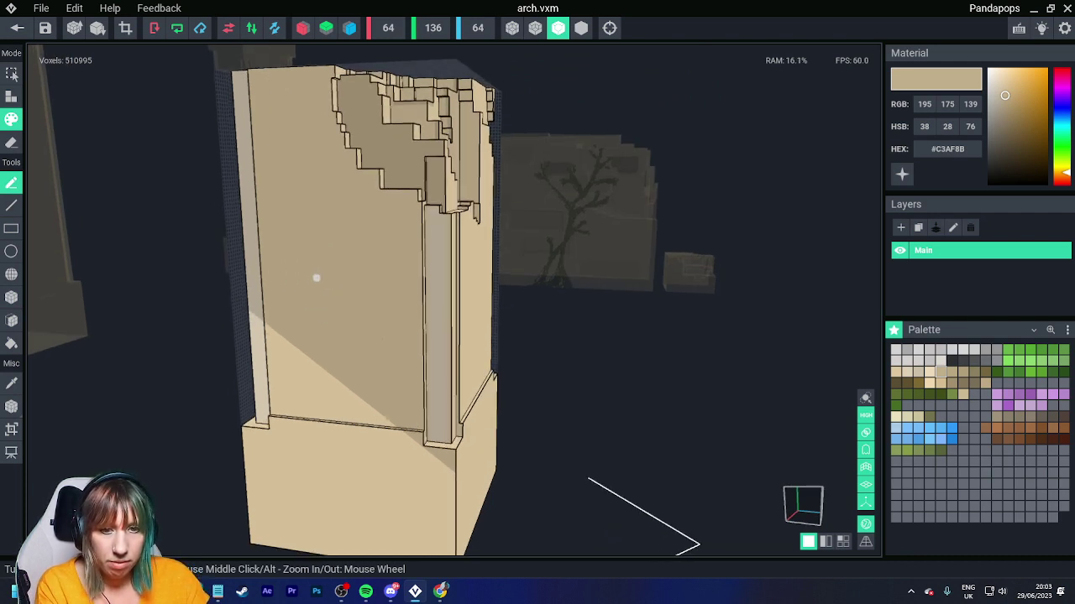
mouse_move(300, 249)
left_mouse_down()
mouse_move(302, 272)
mouse_move(351, 286)
left_mouse_up()
right_click_drag(485, 313, 477, 311)
left_click_drag(516, 262, 479, 285)
right_click_drag(564, 291, 595, 134)
mouse_move(595, 134)
left_mouse_down()
mouse_move(598, 146)
mouse_move(660, 173)
left_mouse_up()
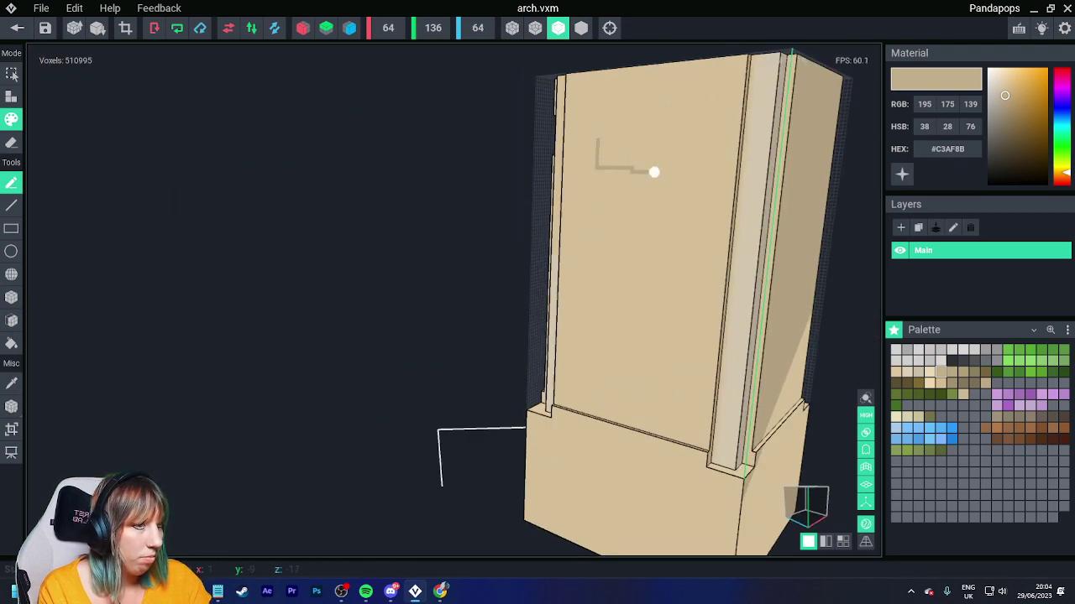
Fill the area of the pillar's brick outline with a solid #C3AF8B rectangle using the Box tool
right_click_drag(660, 173, 661, 185)
scroll(661, 185, "up", 3)
middle_click_drag(661, 185, 612, 190)
left_click(11, 298)
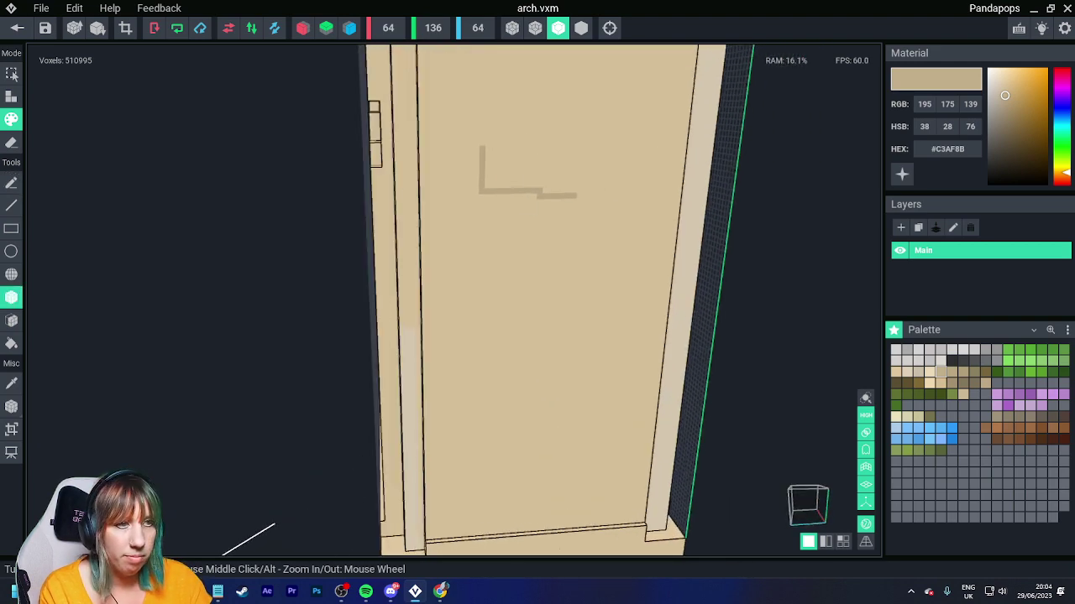
left_click_drag(488, 149, 605, 196)
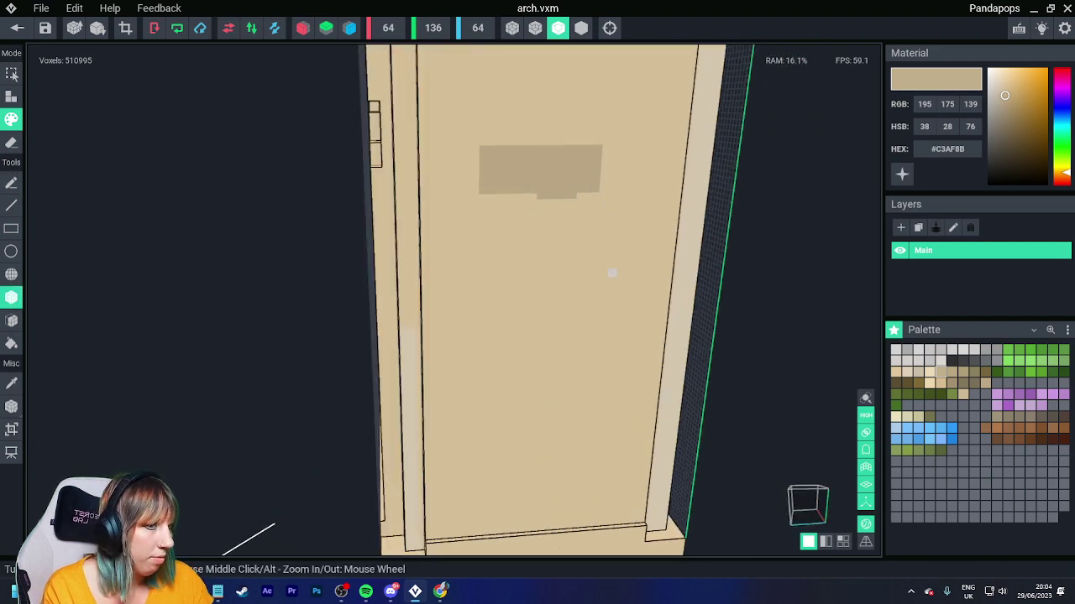
Roughen the filled brick's left end with Pen strokes in #C3AF8B and a lighter #CDB996 fringe trailing below it
left_click(10, 183)
mouse_move(504, 197)
left_mouse_down()
mouse_move(481, 191)
mouse_move(482, 138)
mouse_move(516, 135)
left_mouse_up()
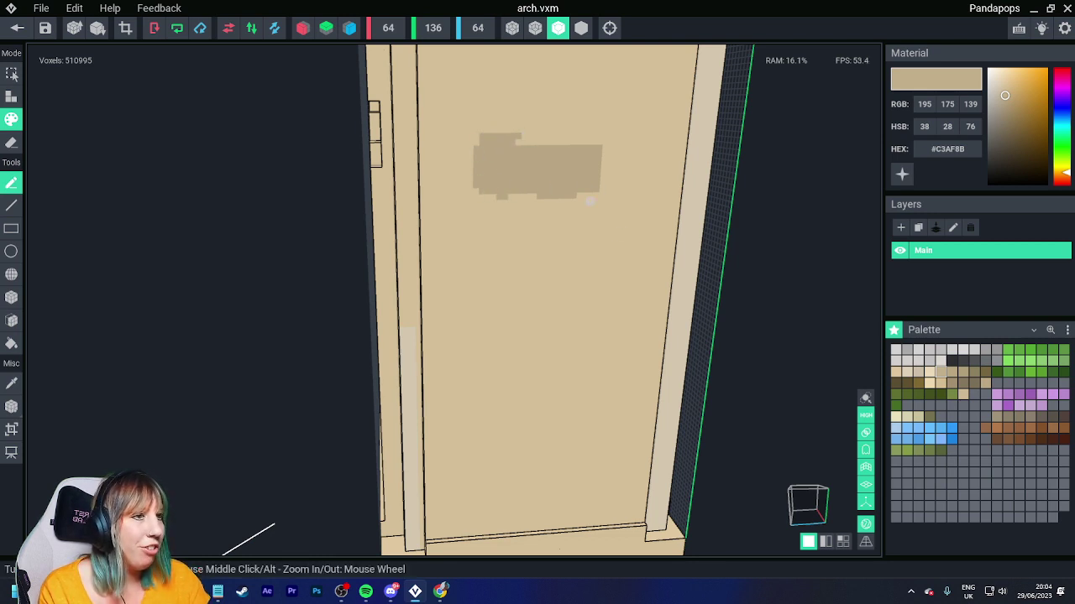
left_click(963, 395)
mouse_move(515, 198)
left_mouse_down()
mouse_move(470, 179)
mouse_move(476, 136)
mouse_move(494, 130)
left_mouse_up()
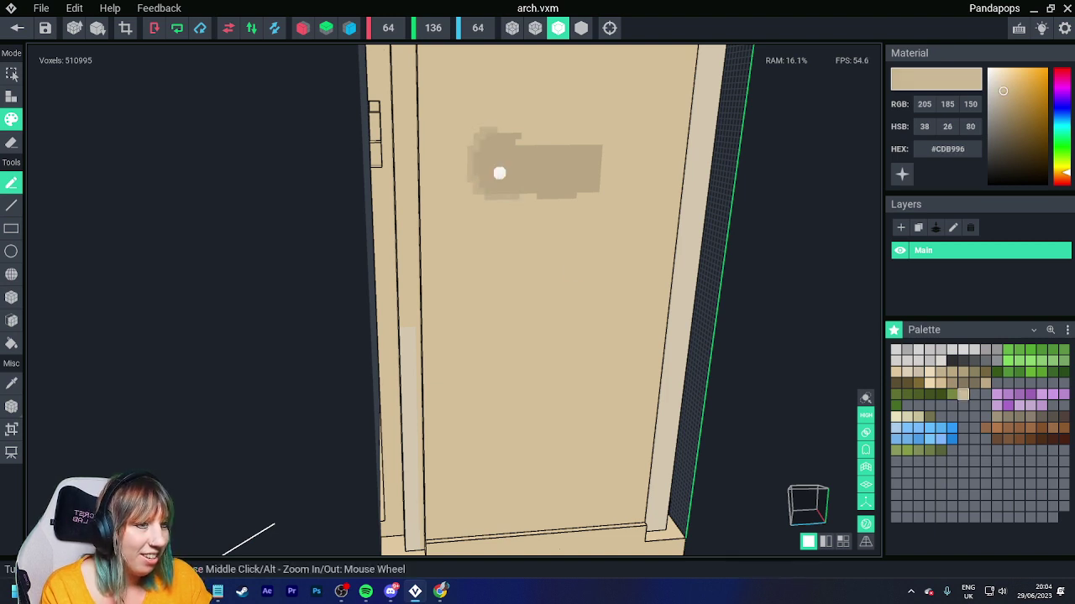
mouse_move(481, 197)
left_mouse_down()
mouse_move(470, 224)
mouse_move(493, 220)
left_mouse_up()
Shade the brick's upper, right and lower-right edges with #B1A07C Pen strokes
scroll(520, 261, "down", 3)
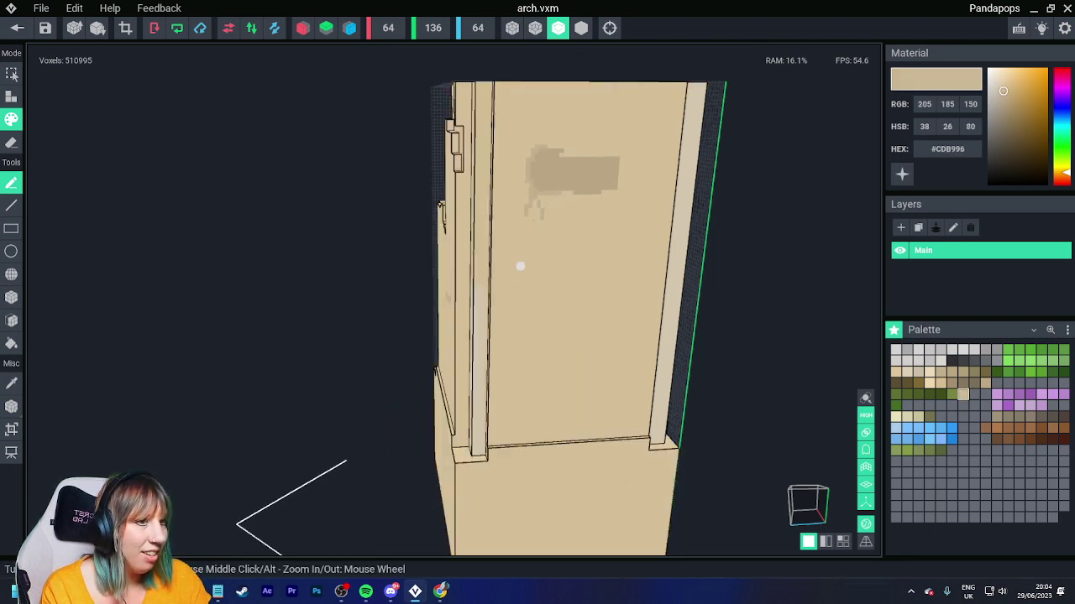
right_click_drag(520, 261, 559, 265)
scroll(559, 265, "up", 3)
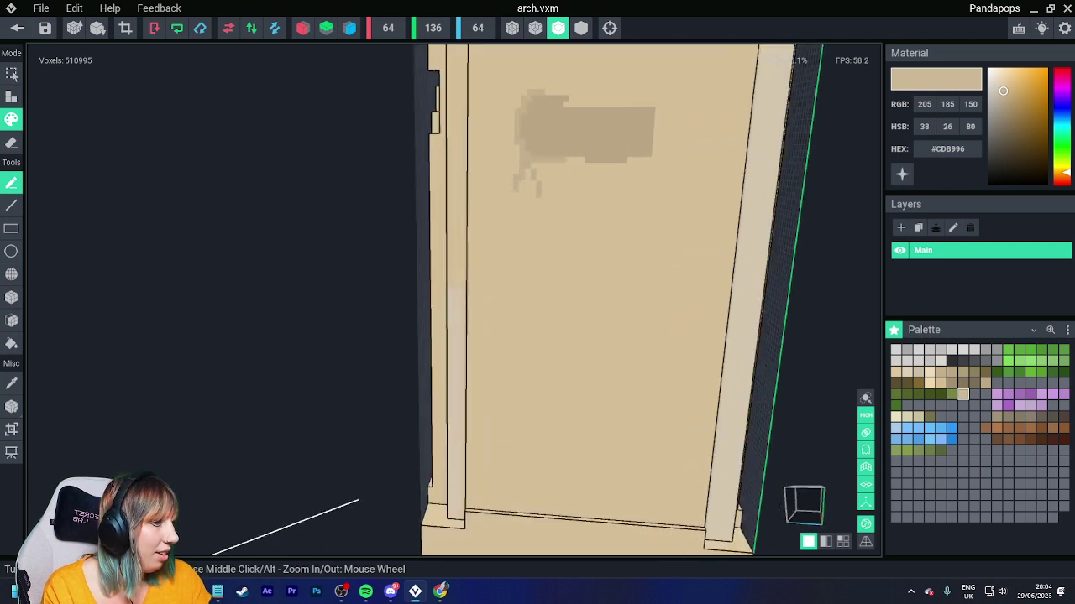
left_click(963, 372)
mouse_move(566, 104)
left_mouse_down()
mouse_move(657, 123)
mouse_move(649, 148)
mouse_move(624, 159)
left_mouse_up()
scroll(628, 204, "down", 1)
scroll(560, 107, "up", 3)
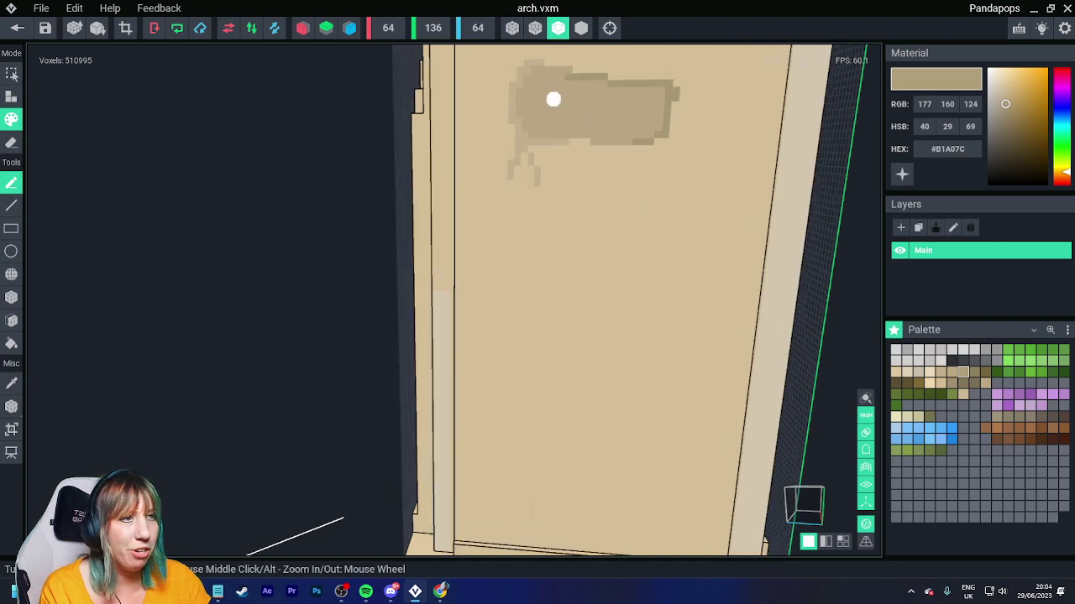
Fill the deepest recessed face of the pillar's broken corner with #B1A07C using the Face tool
scroll(584, 267, "down", 5)
right_click_drag(584, 267, 585, 271)
scroll(506, 235, "up", 1)
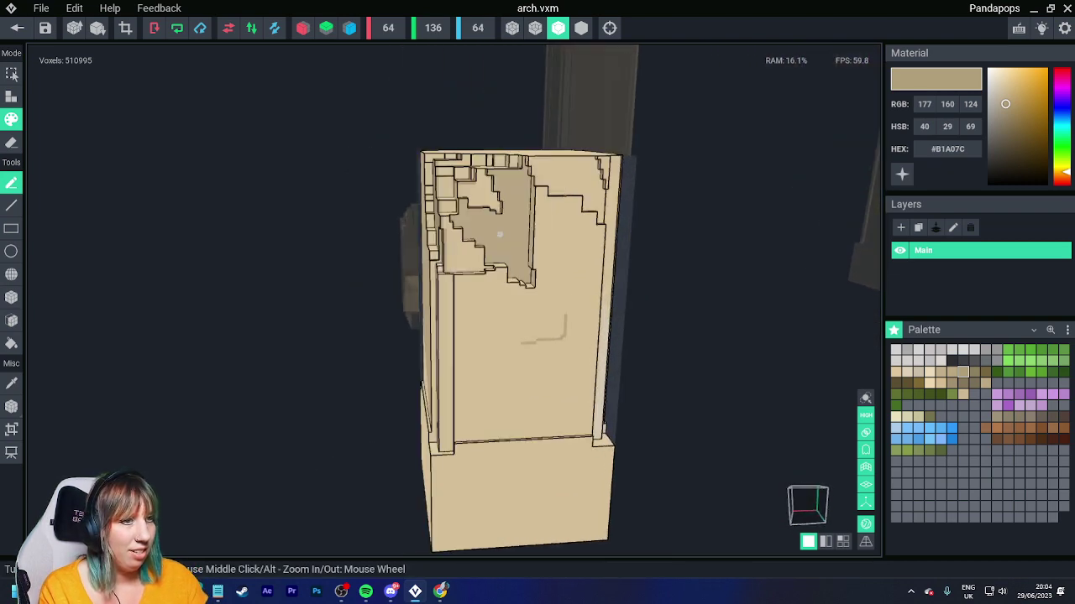
scroll(505, 234, "up", 2)
left_click(11, 320)
right_click_drag(457, 182, 436, 209)
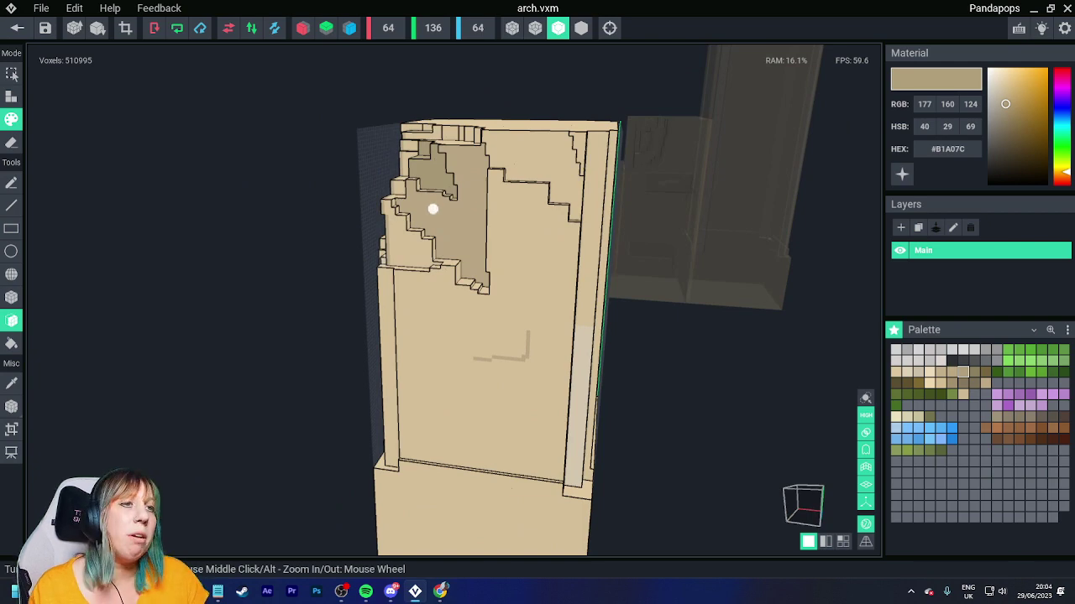
right_click_drag(529, 300, 348, 271)
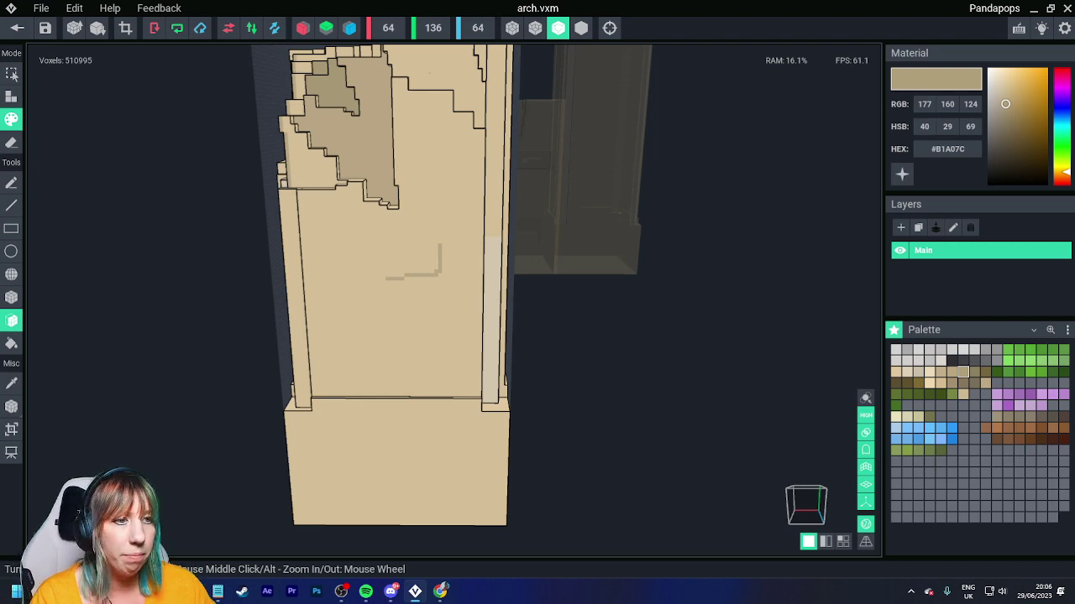
Try to fill the pillar's flat side around the L-shaped outline with #A29070 using the Face tool
right_click_drag(277, 225, 370, 273)
scroll(322, 307, "down", 3)
scroll(282, 314, "up", 3)
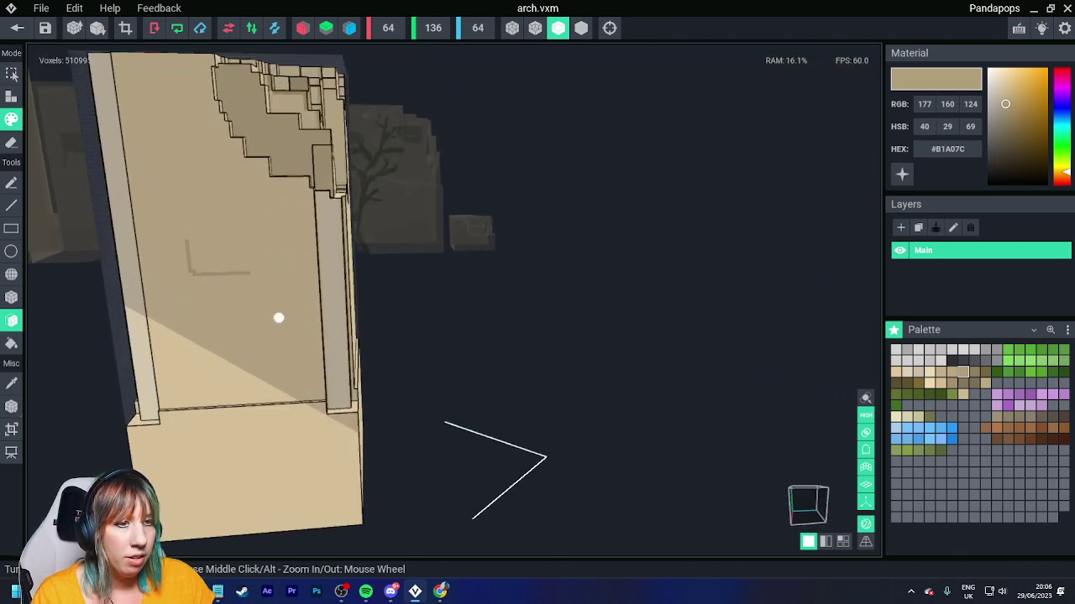
right_click_drag(283, 314, 283, 327)
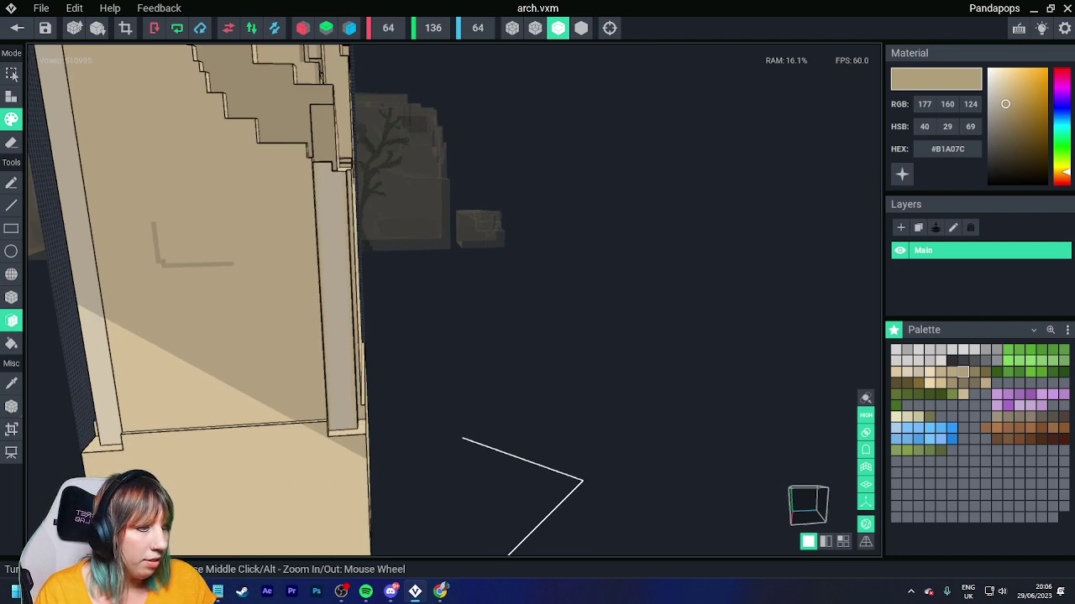
left_click(952, 383)
left_click(202, 260)
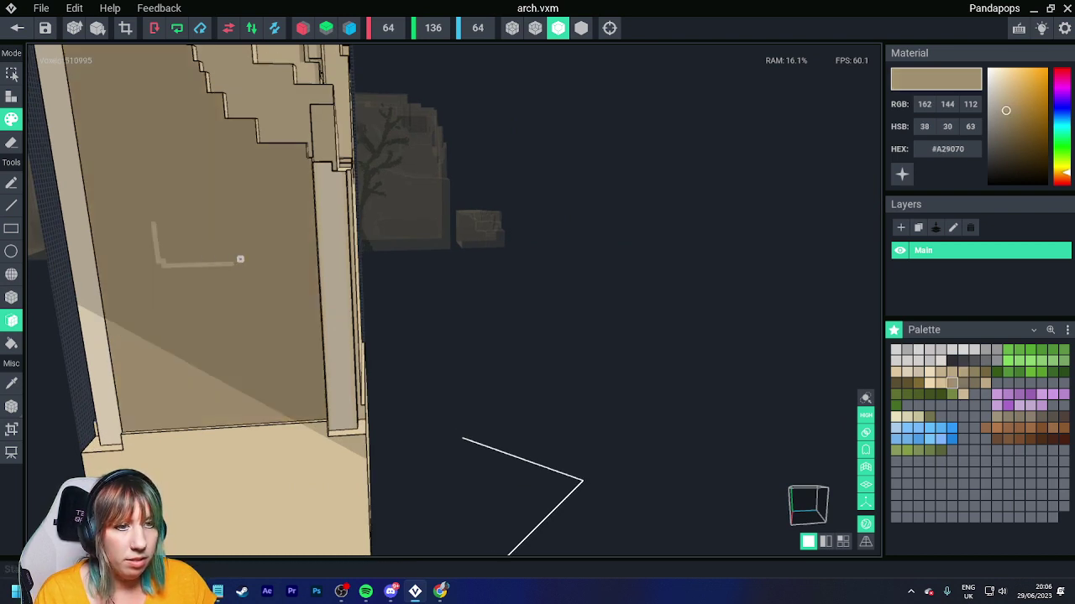
key("ctrl+z")
Fill the inner recessed face on the shaded side of the broken corner with #B1A07C using the Face tool
middle_click_drag(276, 176, 280, 232)
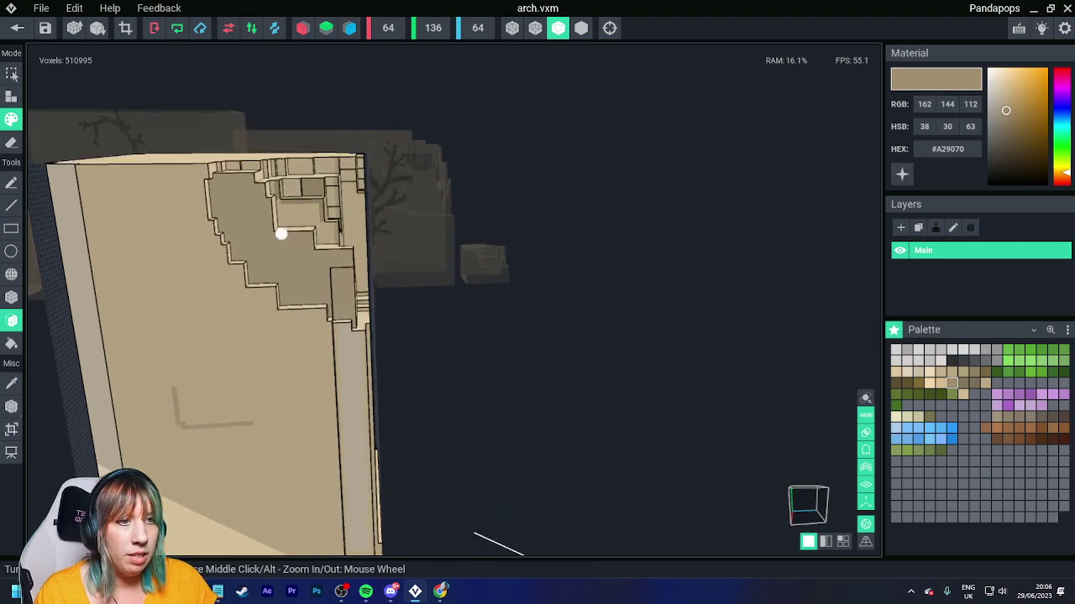
right_click_drag(281, 233, 276, 235)
right_click_drag(331, 176, 378, 278)
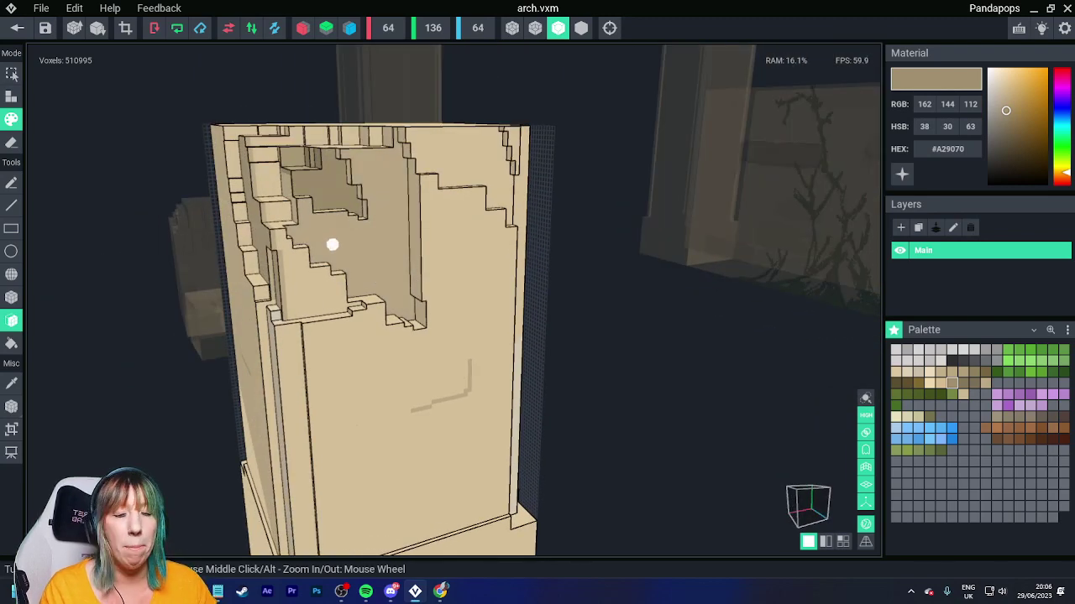
right_click_drag(372, 278, 326, 236)
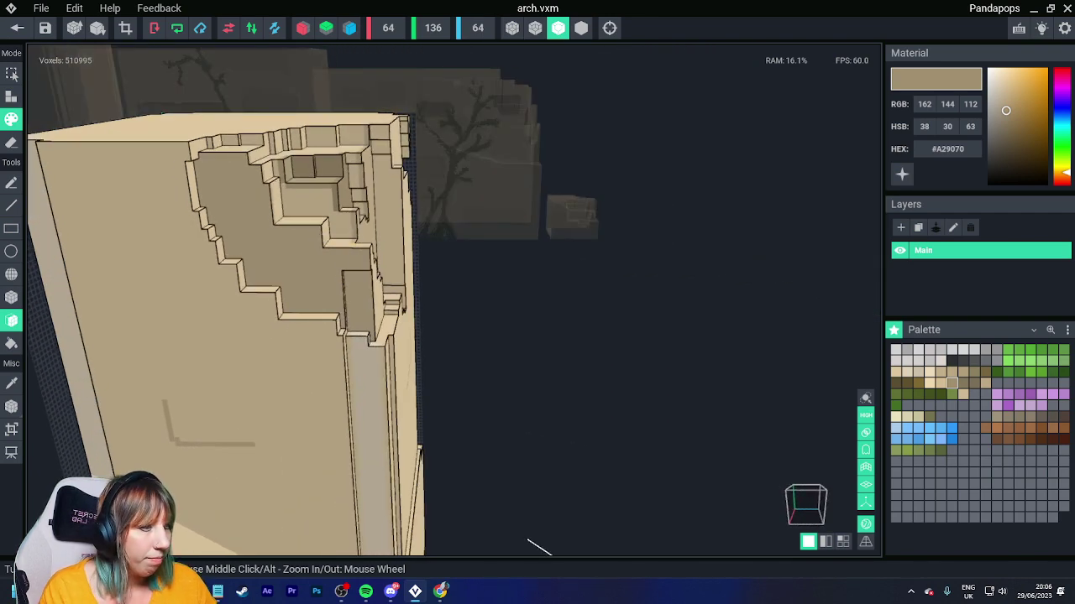
left_click(963, 372)
left_click(325, 204)
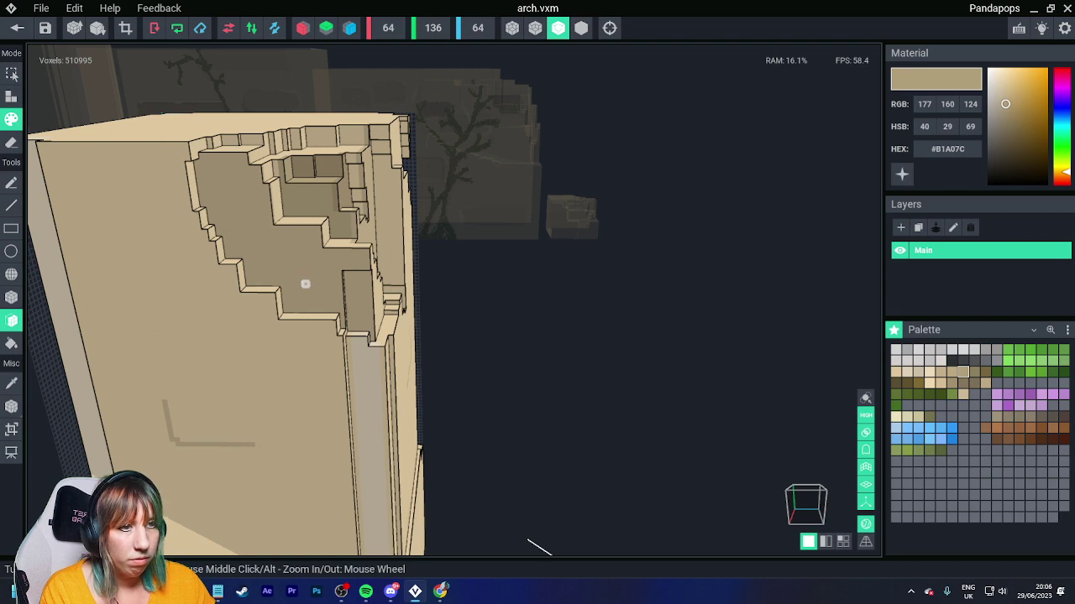
scroll(306, 284, "up", 1)
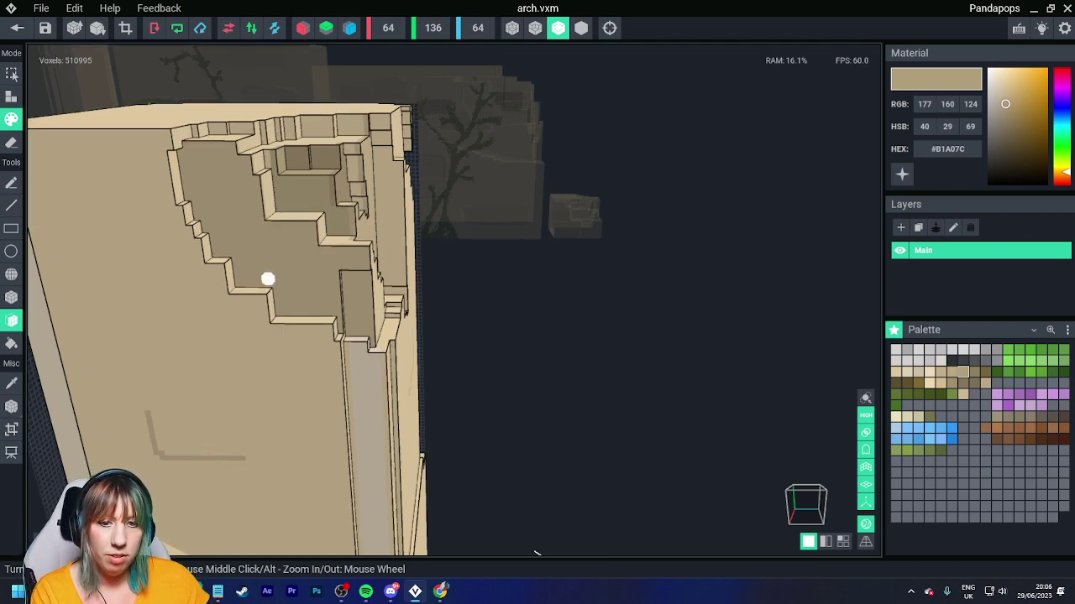
Draw a short stepped brick-edge stroke in #CDB996 near the L-shaped outline, below the broken corner, with the Pen tool
right_click_drag(293, 278, 142, 239)
scroll(299, 252, "down", 4)
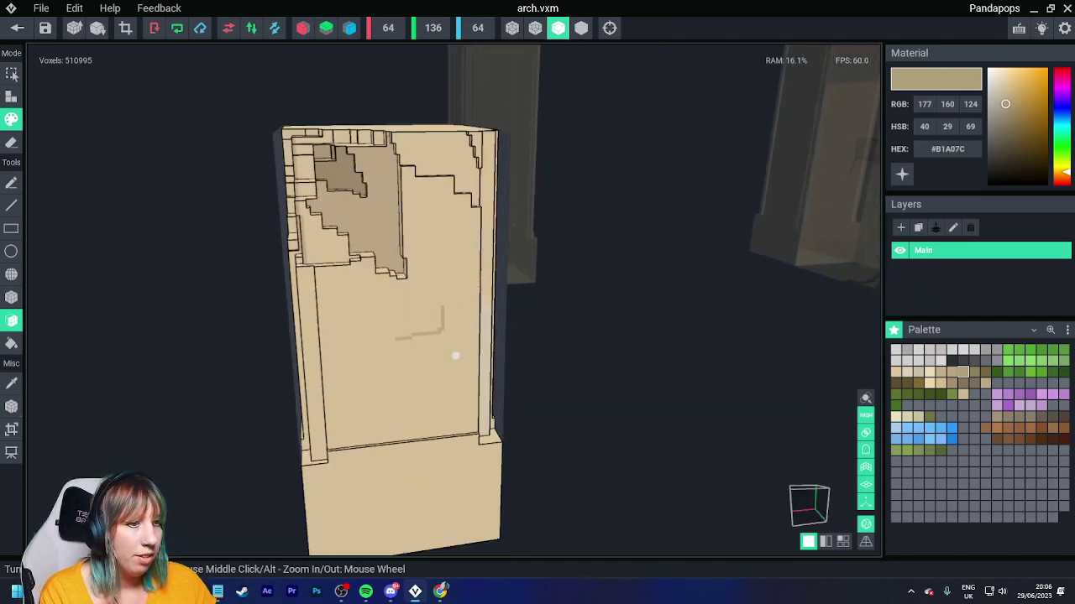
right_click_drag(455, 356, 439, 364)
left_click(11, 183)
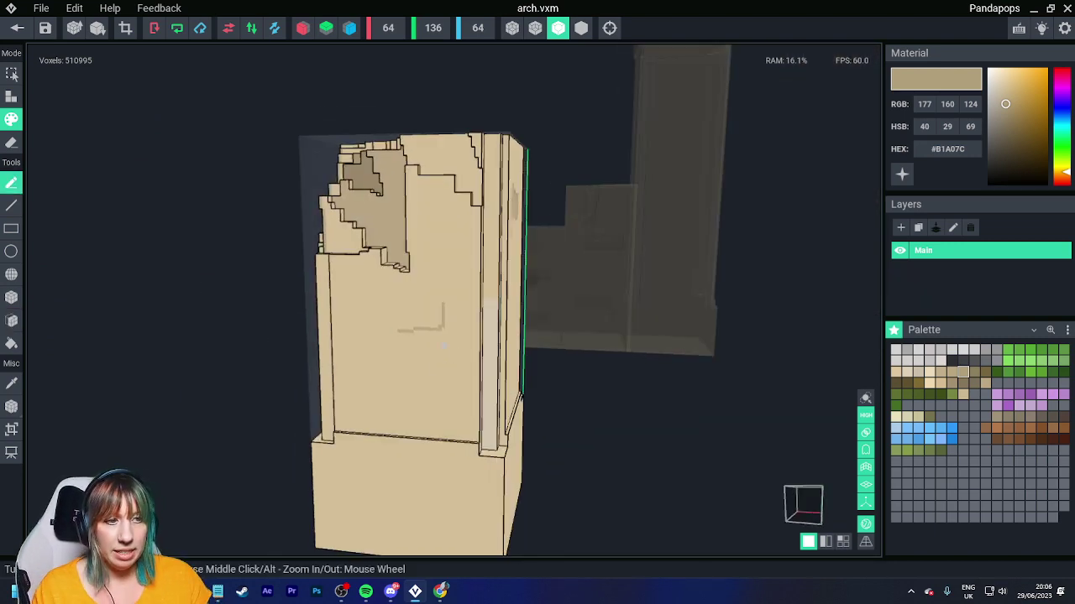
left_click(427, 327, "alt")
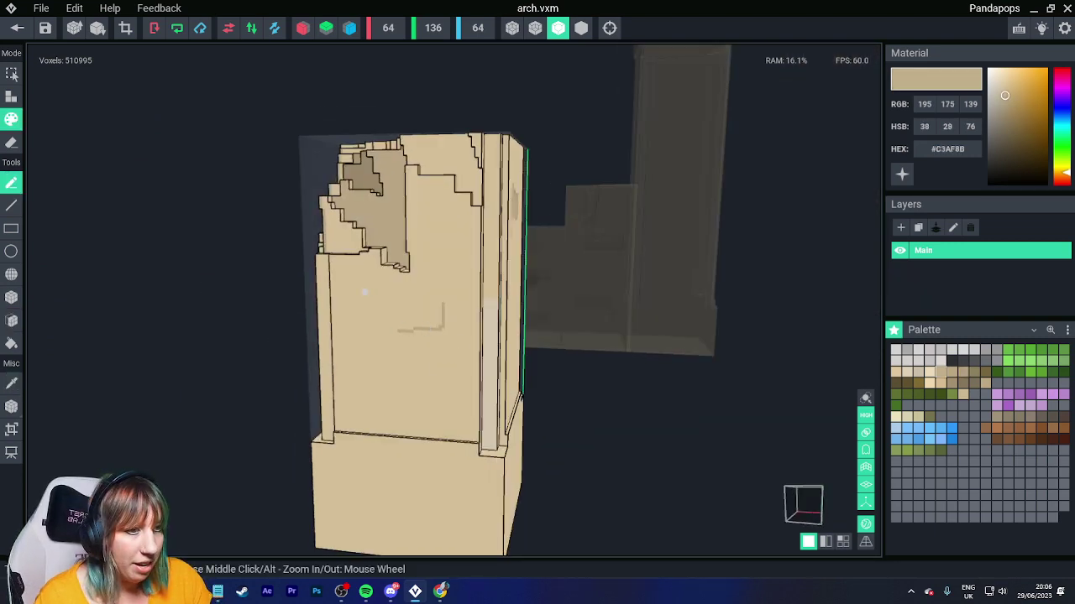
right_click_drag(363, 309, 551, 332)
left_click(963, 395)
mouse_move(532, 283)
left_mouse_down()
mouse_move(523, 304)
mouse_move(502, 312)
left_mouse_up()
Paint a #CDB996 brick and a smaller overlapping #C3AF8B brick on the pillar's blank shaded side with the Box tool
right_click_drag(574, 339, 658, 357)
scroll(688, 381, "down", 5)
middle_click_drag(688, 381, 540, 282)
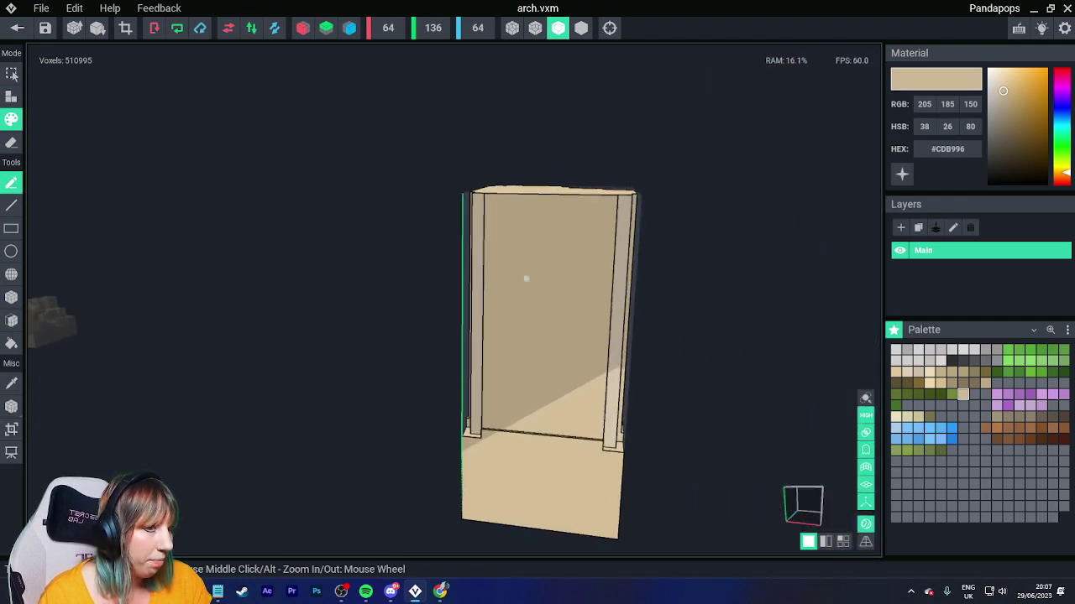
left_click(10, 297)
left_click_drag(516, 275, 583, 298)
scroll(585, 320, "up", 3)
scroll(585, 319, "up", 2)
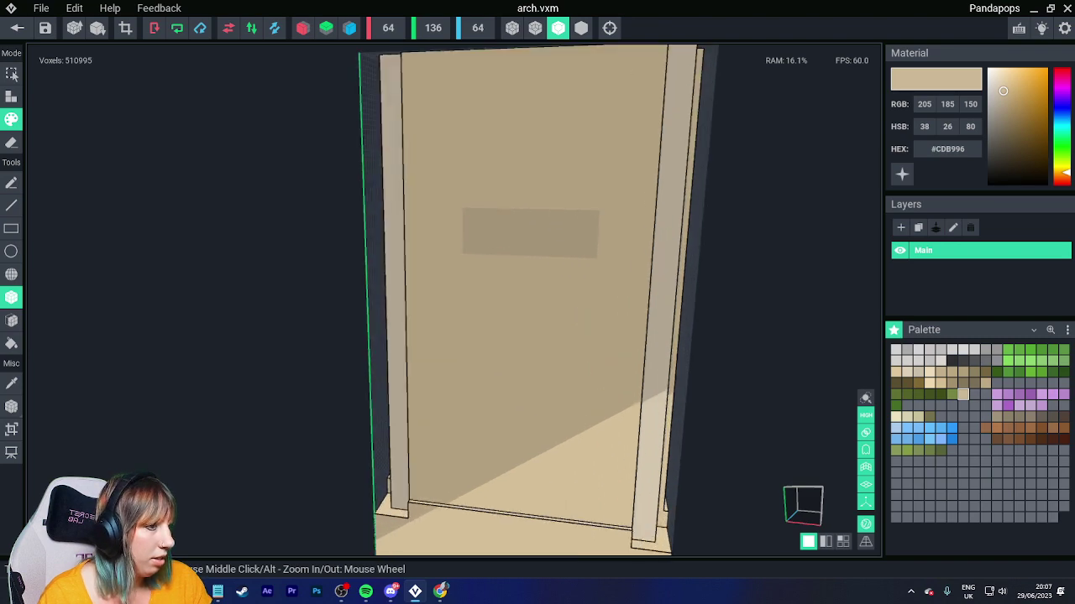
left_click(941, 372)
left_click_drag(573, 249, 628, 273)
Paint two overlapping bricks, in #C3AF8B and #D6BD91, below the stepped outlines on the broken-corner side
scroll(555, 336, "down", 5)
right_click_drag(568, 340, 443, 393)
left_click_drag(379, 352, 336, 342)
left_click(940, 383)
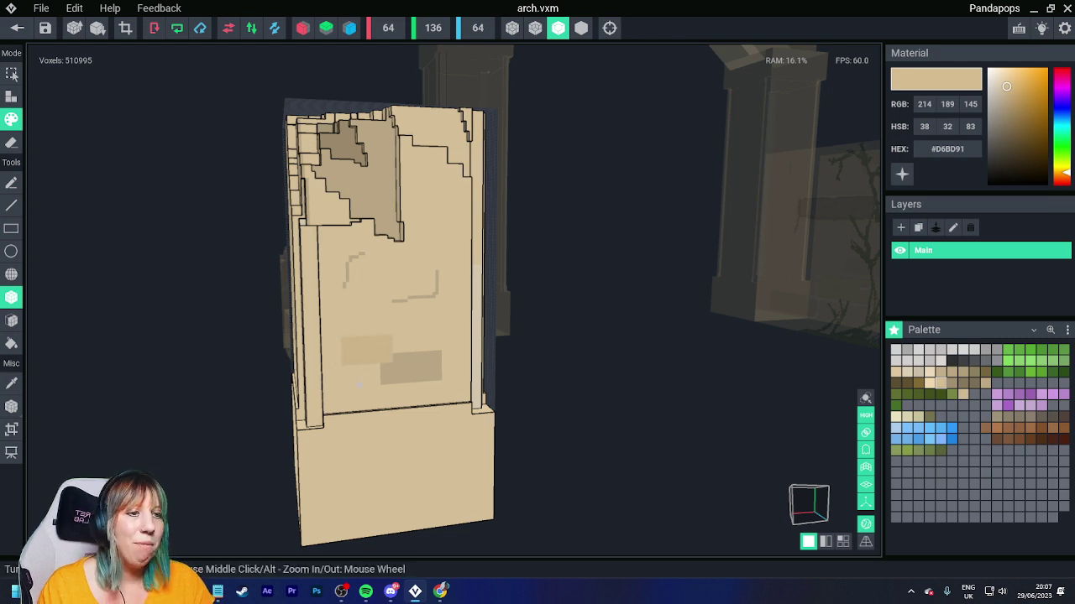
Close the arch model and save its changes
right_click_drag(342, 339, 525, 546)
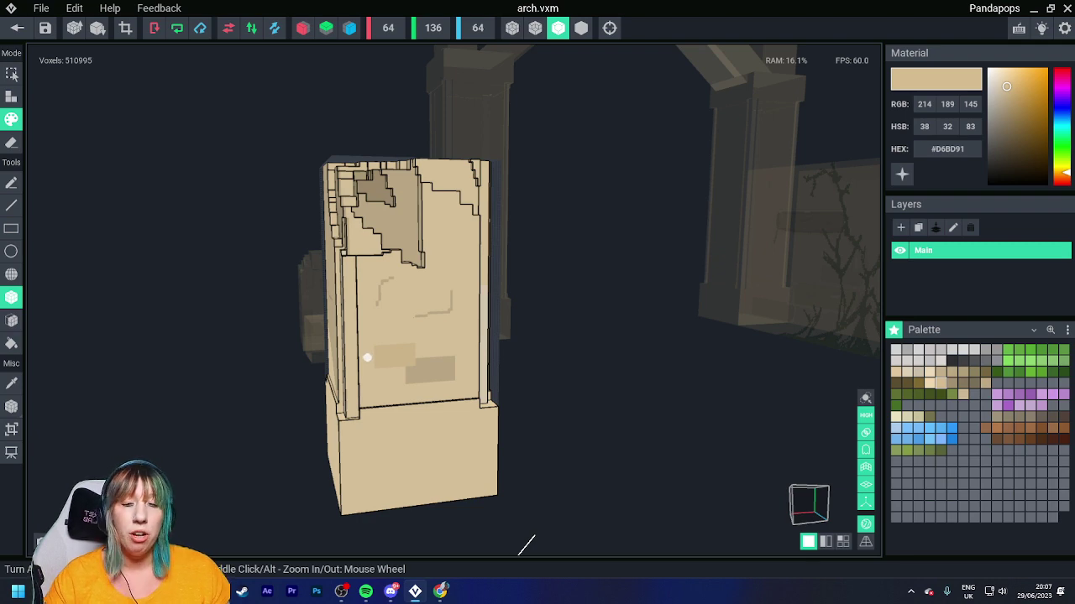
mouse_move(658, 336)
right_mouse_down()
mouse_move(448, 324)
mouse_move(504, 331)
right_mouse_up()
right_click_drag(713, 334, 585, 340)
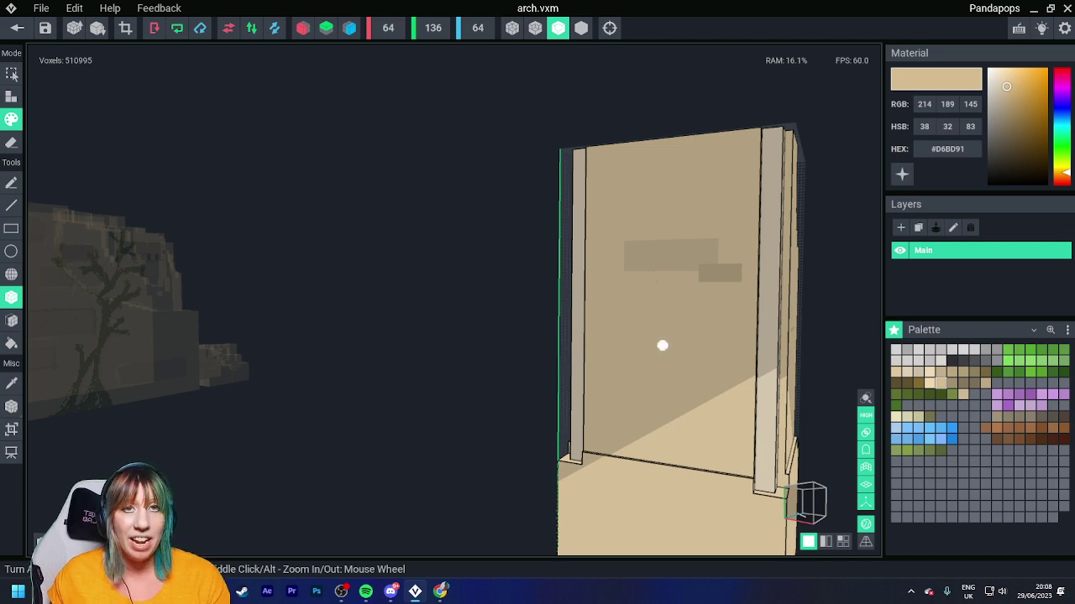
right_click_drag(662, 345, 663, 331)
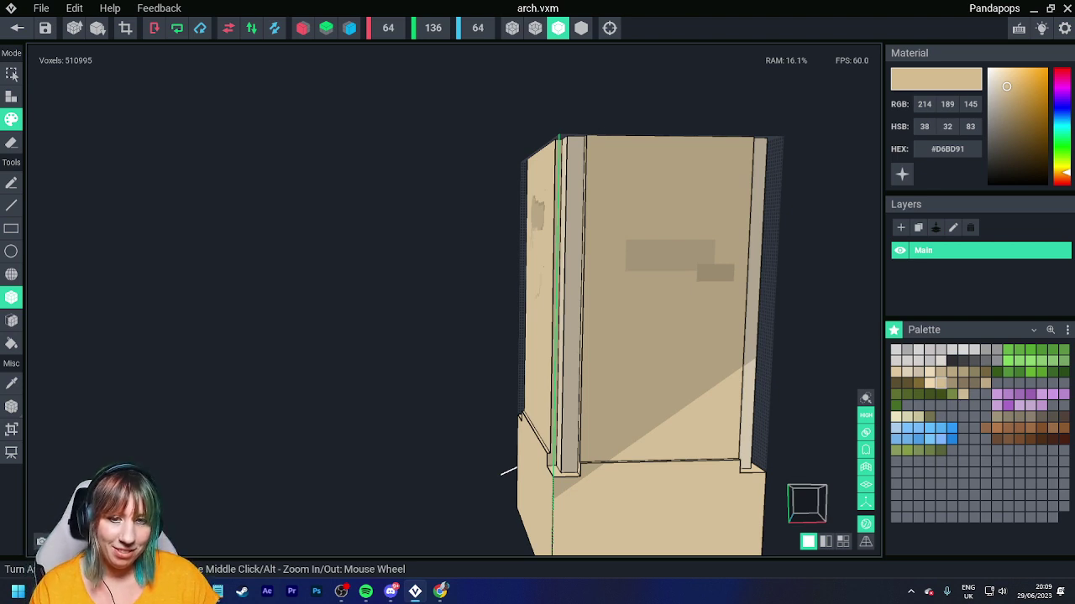
right_click_drag(604, 342, 609, 262)
middle_click_drag(609, 262, 544, 246)
right_click_drag(544, 246, 531, 295)
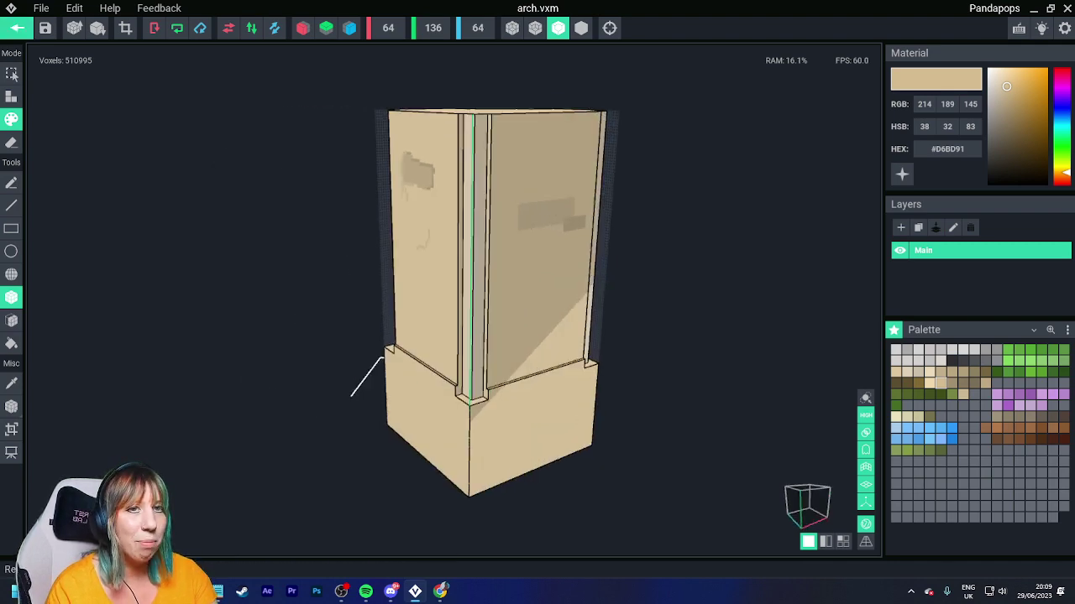
left_click(17, 28)
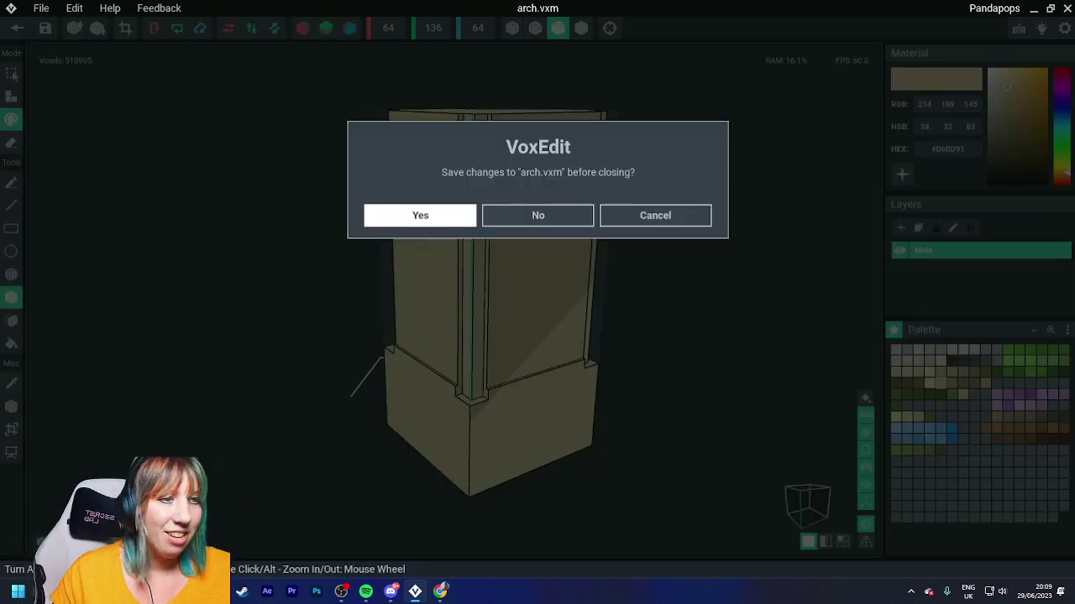
left_click(420, 215)
Examine the painted pillar beside the arch and side walls in the modular building set
right_click_drag(579, 226, 665, 238)
scroll(630, 230, "down", 4)
middle_click_drag(635, 230, 587, 278)
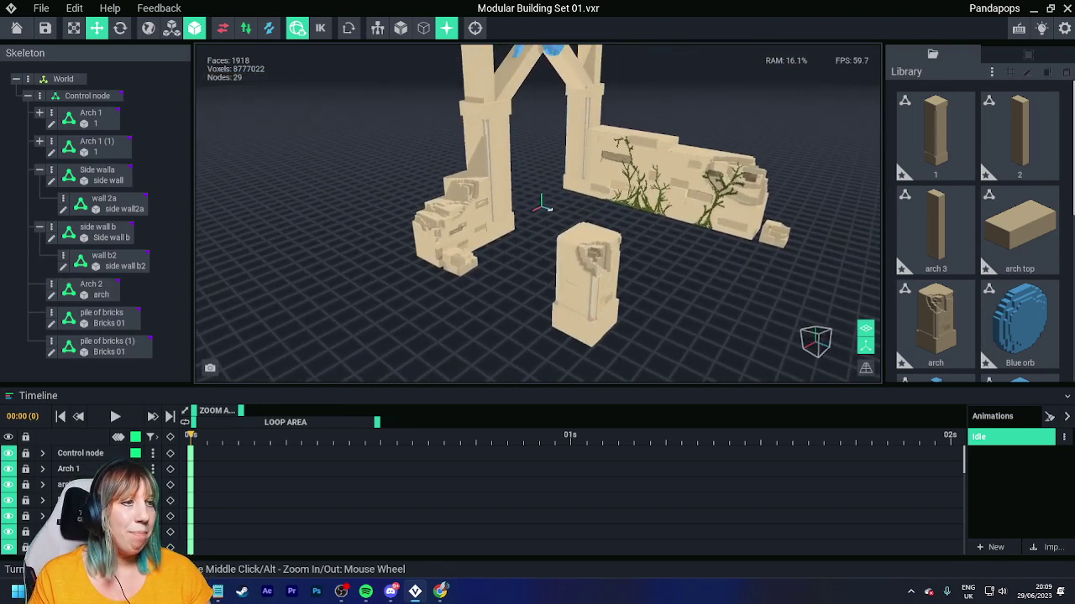
right_click_drag(587, 279, 561, 278)
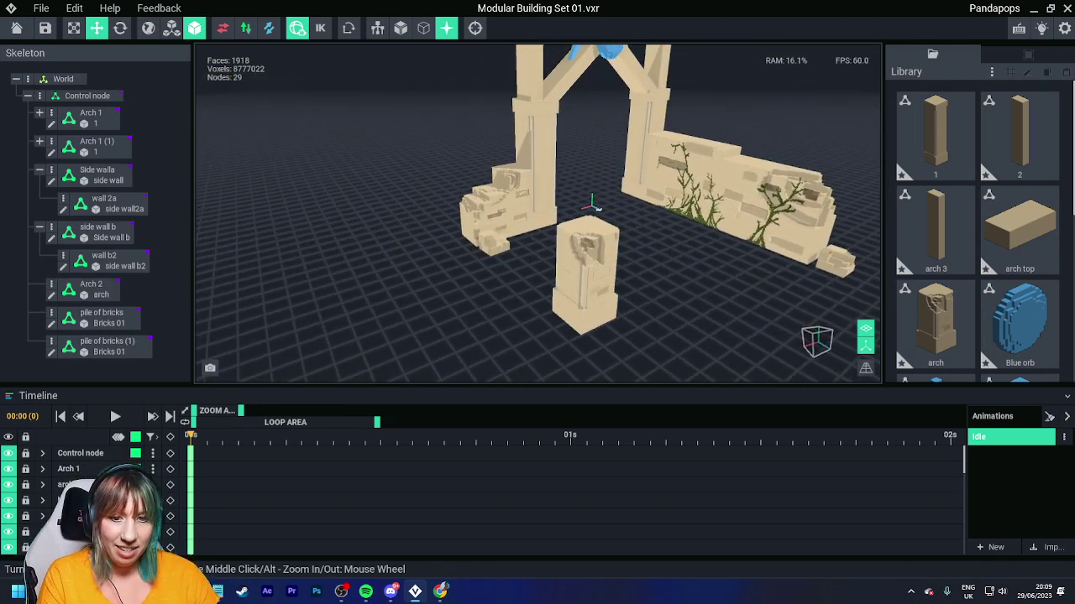
left_click(97, 172)
key("Escape")
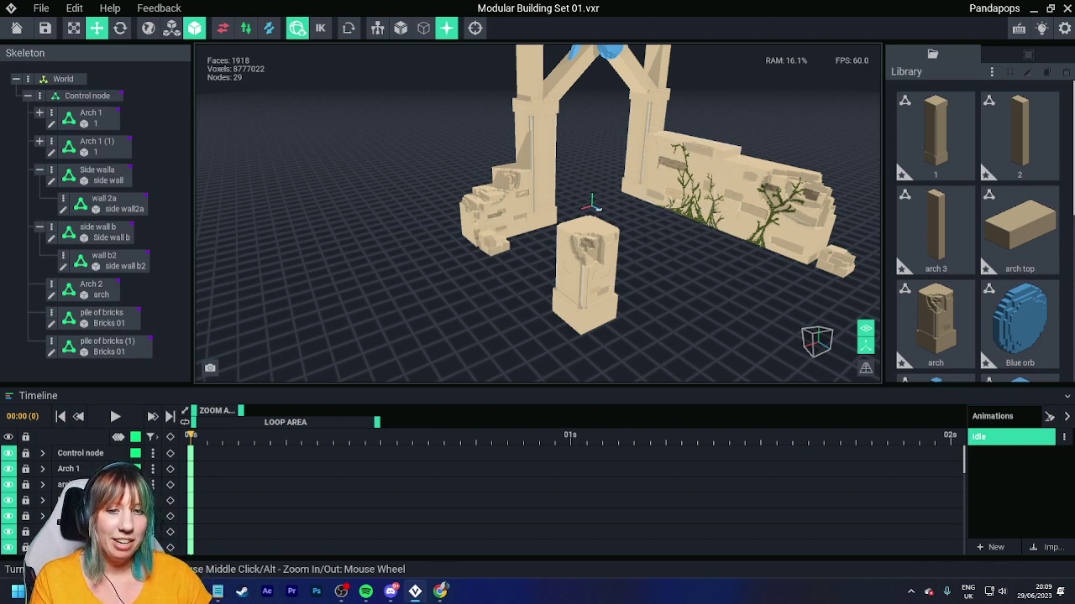
right_click_drag(650, 257, 589, 219)
scroll(590, 219, "down", 2)
middle_click_drag(831, 264, 781, 269)
right_click_drag(756, 244, 792, 249)
scroll(792, 250, "up", 3)
scroll(792, 250, "down", 4)
scroll(792, 250, "up", 2)
scroll(792, 250, "up", 3)
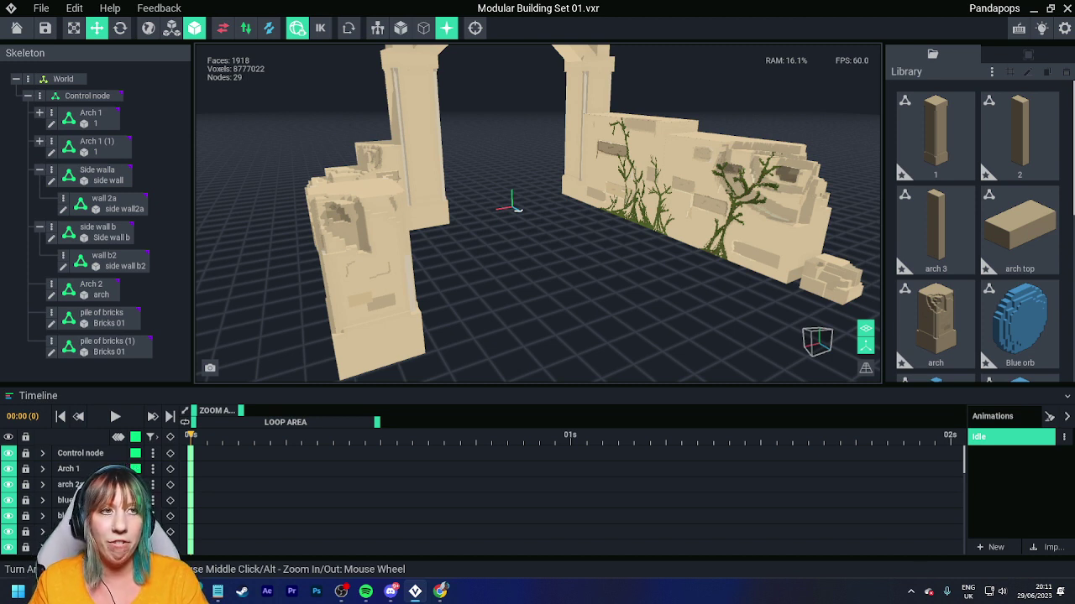
Save the Modular Building Set 01 project
key("ctrl+s")
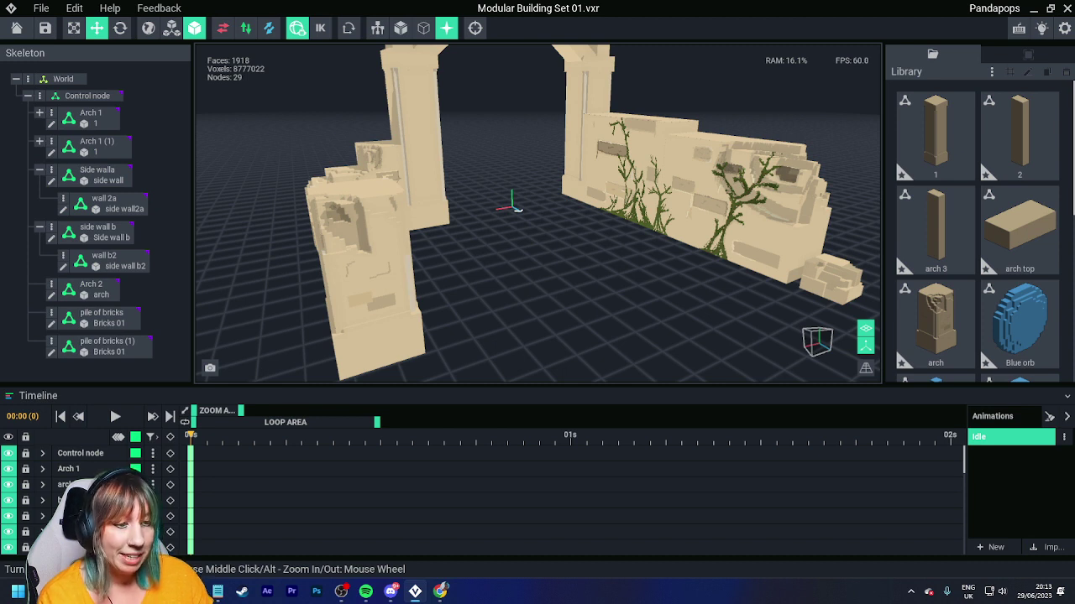
left_click(45, 28)
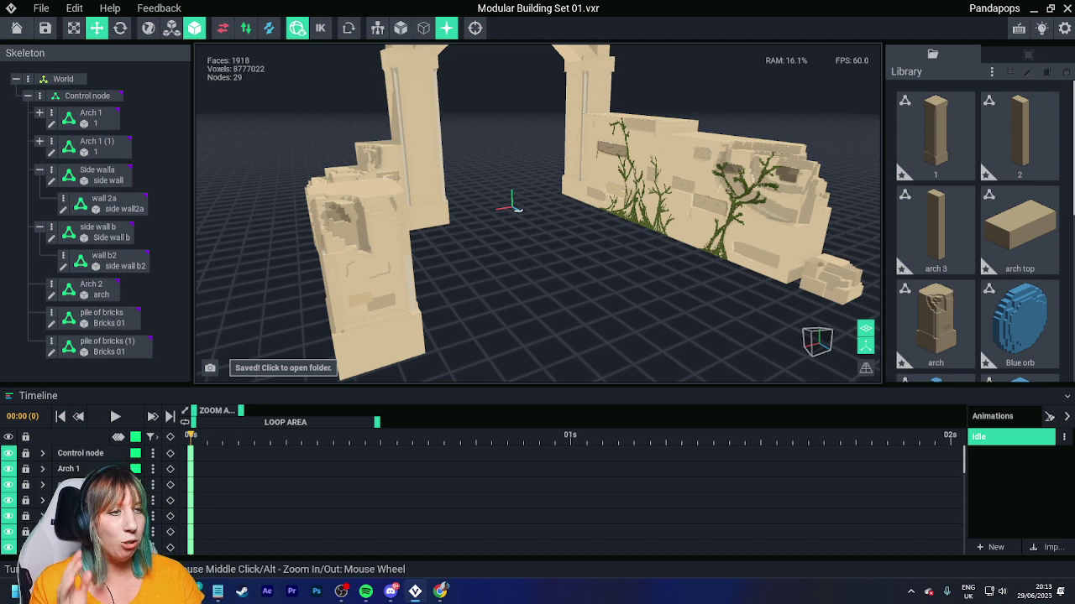
Look over the complete arch, pillar and wall arrangement from the front and from farther away
mouse_move(512, 209)
right_mouse_down()
mouse_move(588, 226)
mouse_move(512, 210)
right_mouse_up()
scroll(537, 218, "down", 3)
scroll(793, 235, "down", 2)
right_click_drag(839, 239, 772, 264)
middle_click_drag(626, 214, 655, 257)
mouse_move(655, 257)
right_mouse_down()
mouse_move(624, 259)
mouse_move(651, 264)
right_mouse_up()
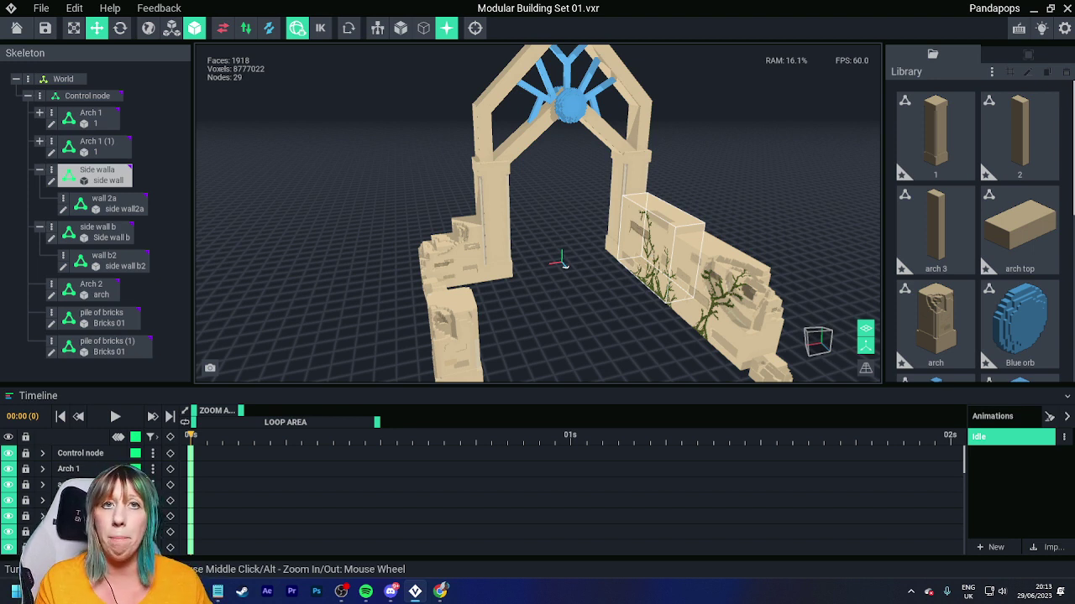
right_click_drag(660, 257, 626, 260)
scroll(625, 260, "down", 3)
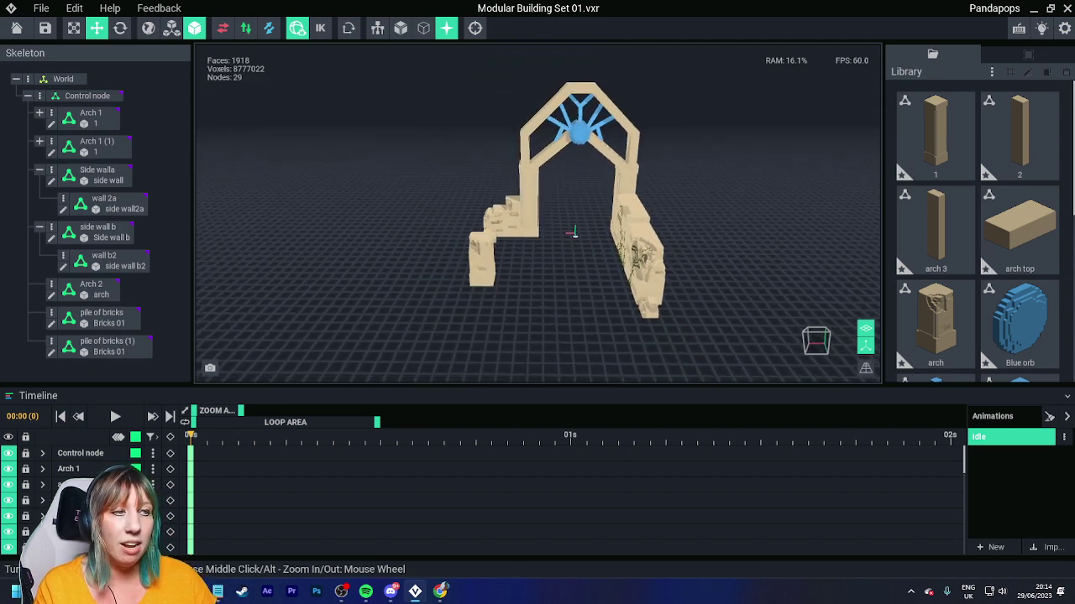
Examine the arch, its blue orb and spokes, and the side walls from several angles
scroll(625, 260, "up", 2)
left_click(454, 205)
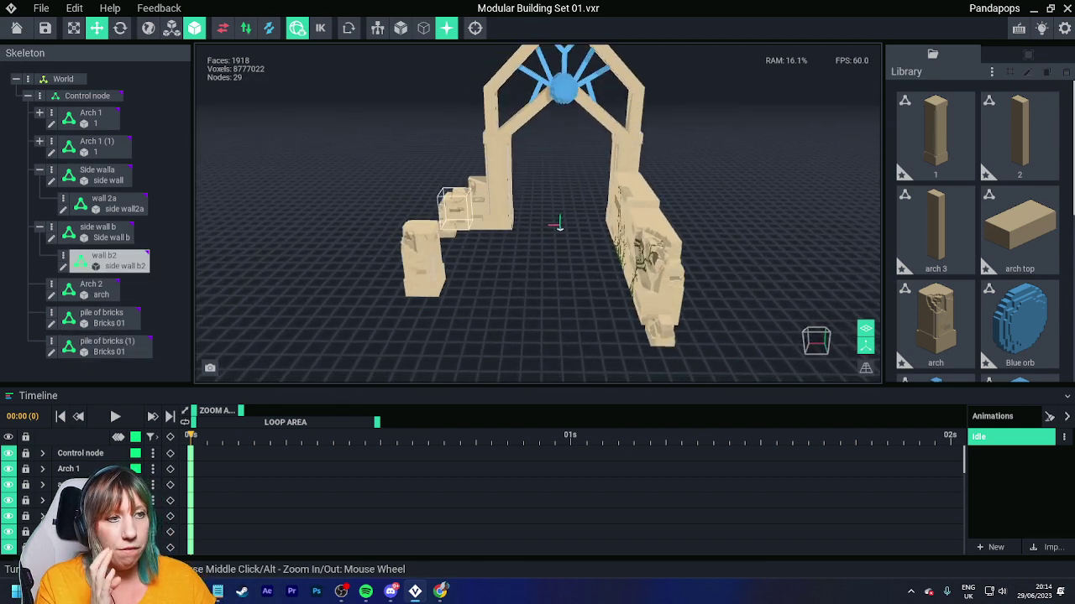
right_click_drag(470, 172, 600, 197)
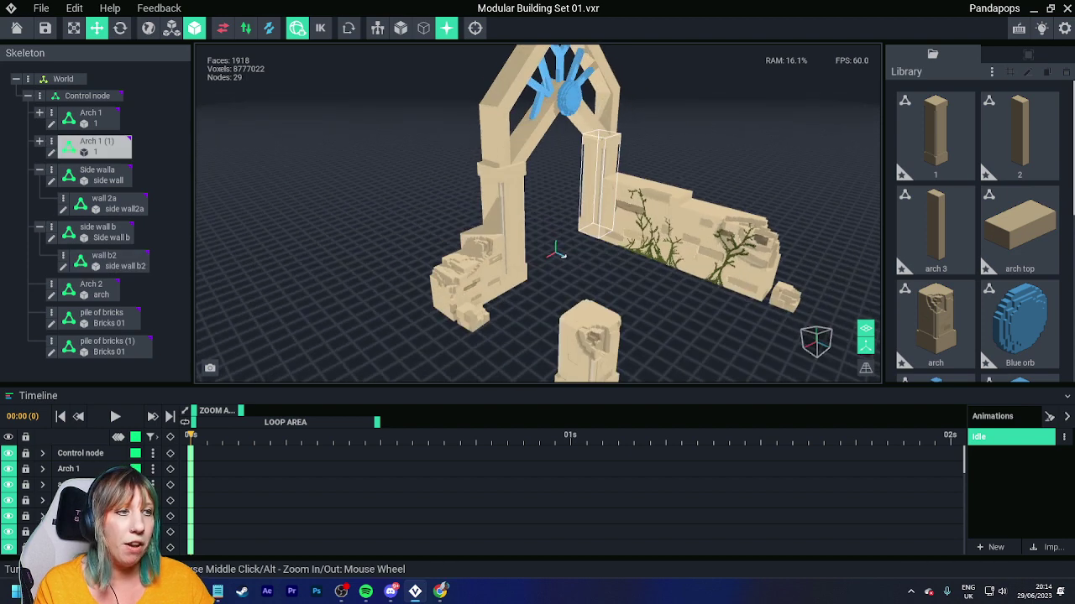
middle_click_drag(670, 210, 631, 222)
right_click_drag(571, 193, 462, 212)
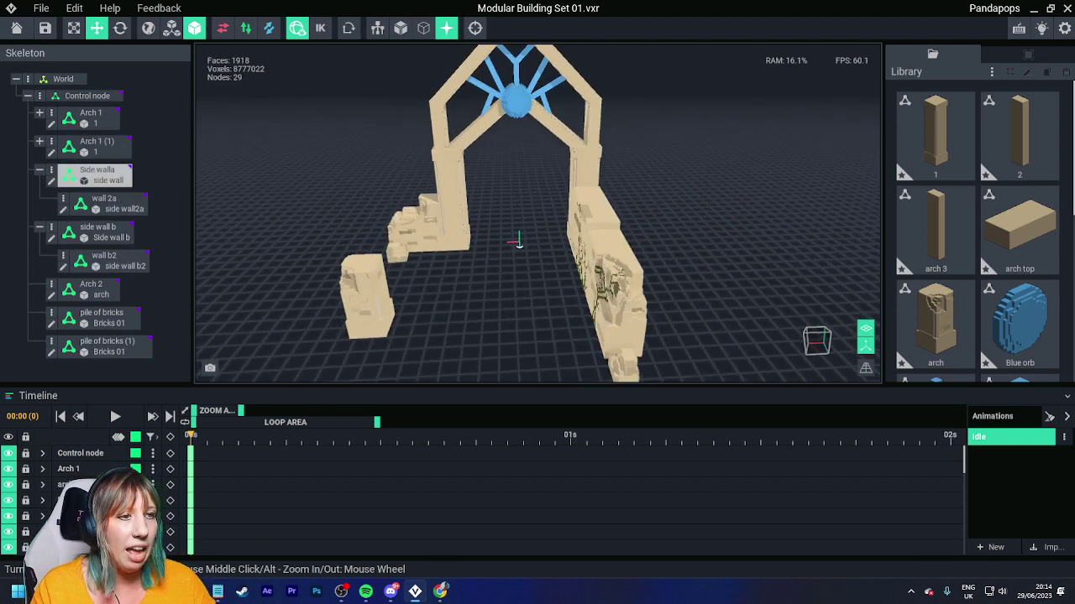
scroll(495, 198, "down", 3)
middle_click_drag(495, 184, 491, 216)
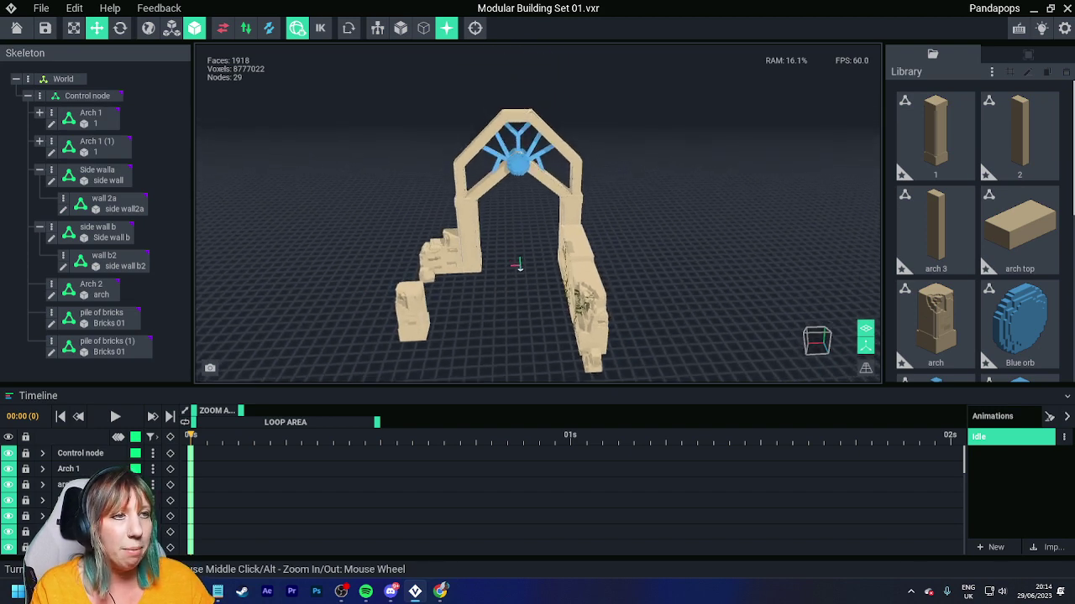
scroll(538, 213, "up", 8)
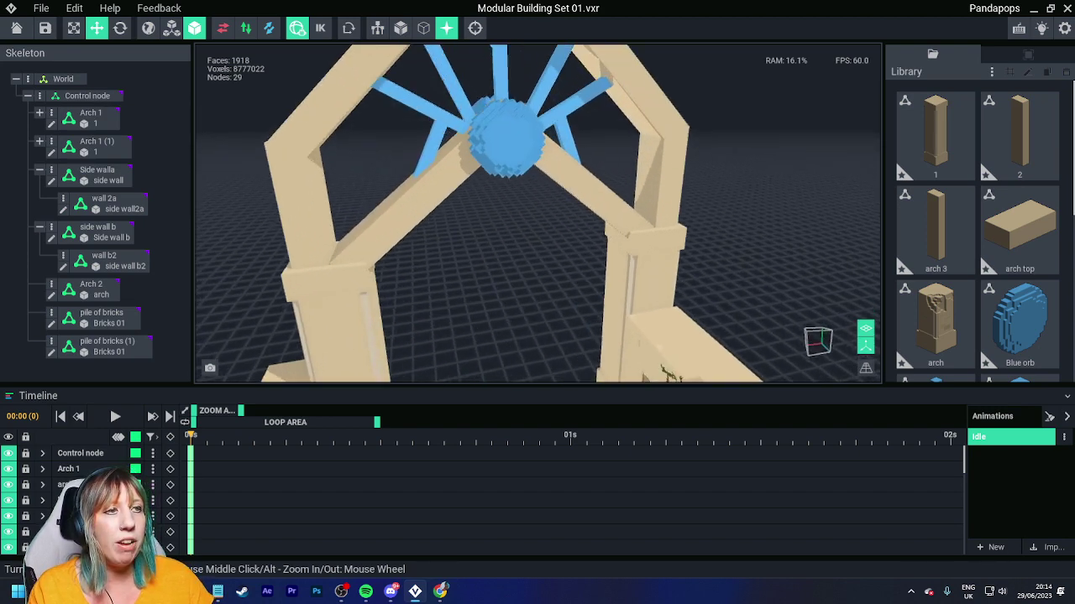
scroll(537, 214, "down", 5)
scroll(537, 213, "up", 3)
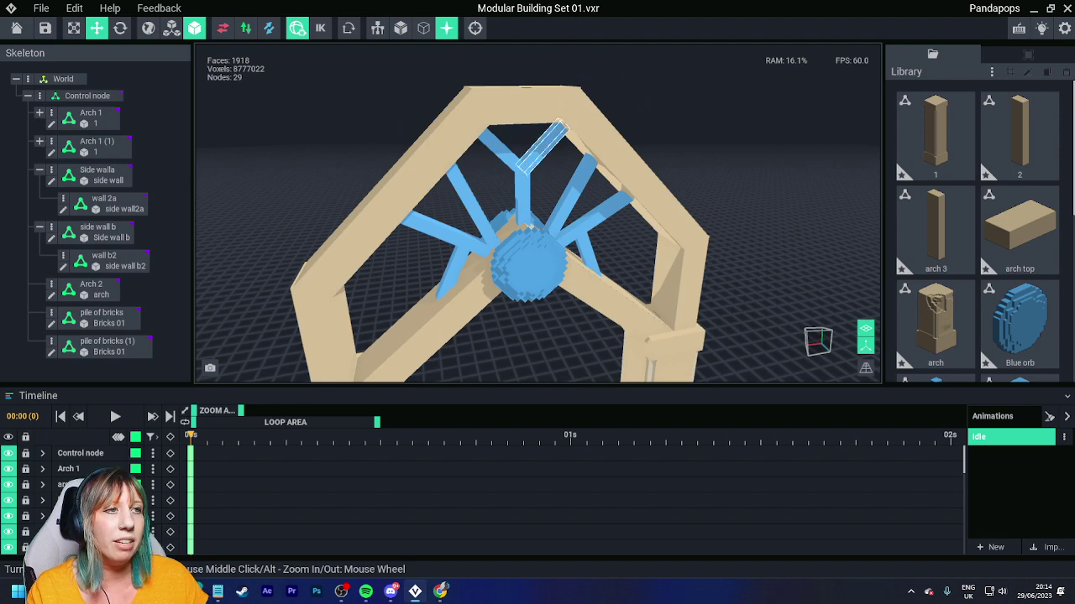
scroll(537, 214, "down", 5)
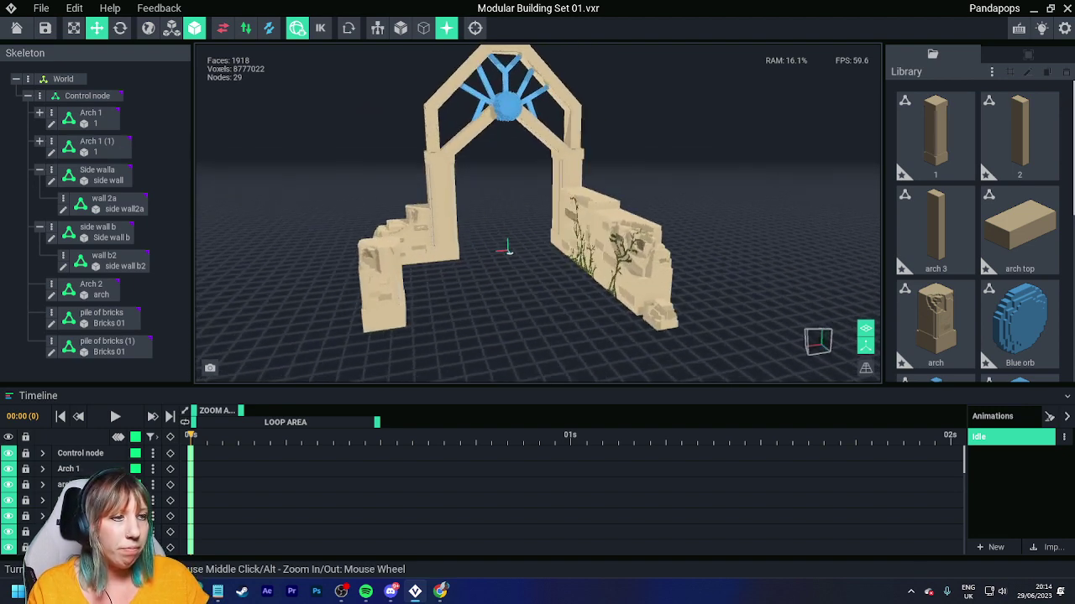
scroll(580, 311, "up", 2)
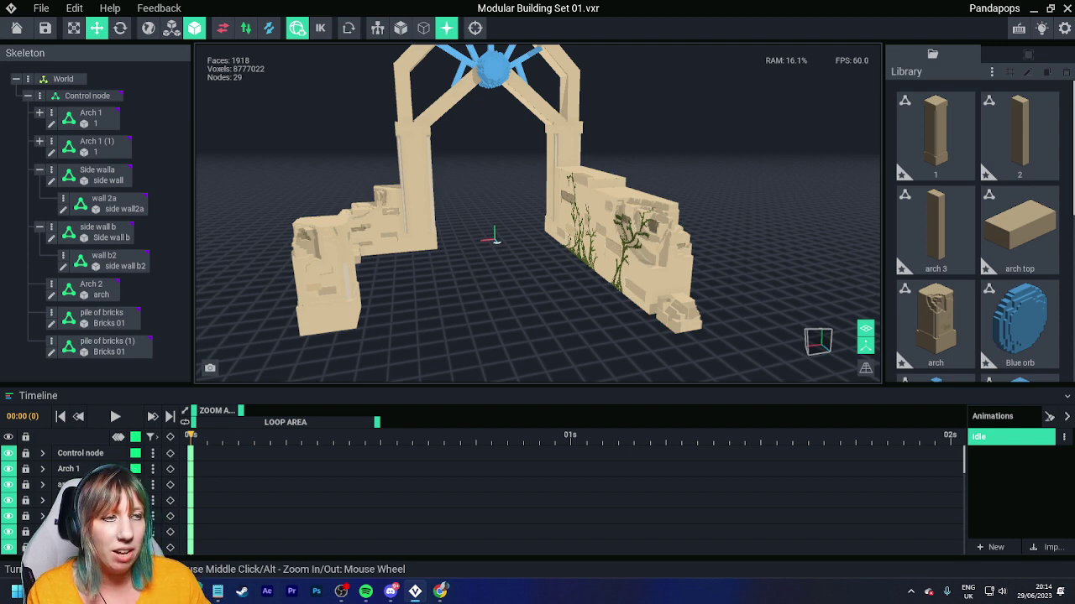
Inspect the broken pillar and the wall b2 piece beside the arch
right_click_drag(583, 314, 642, 336)
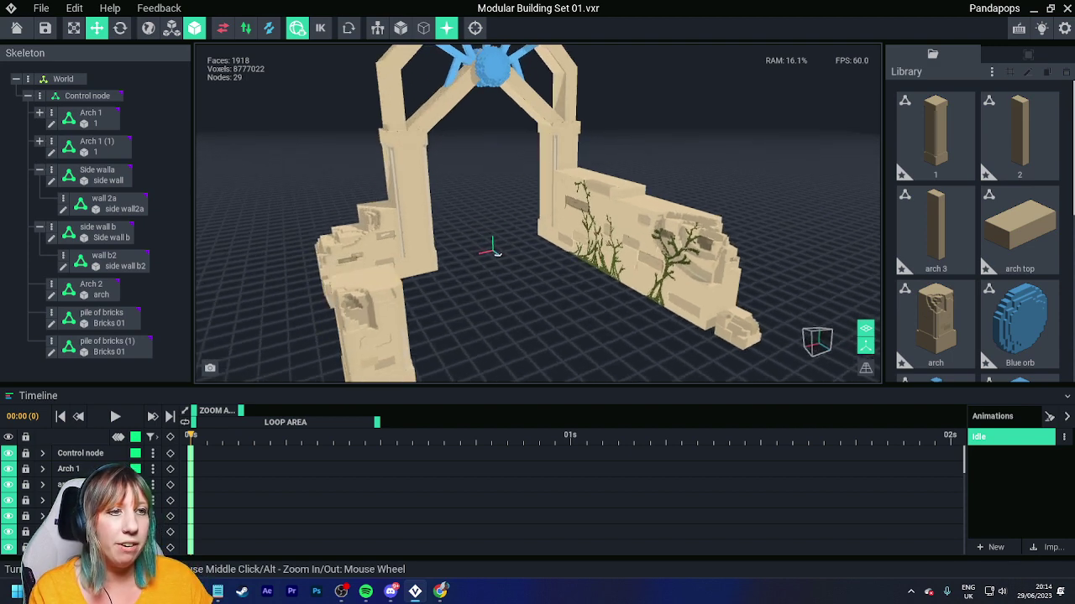
mouse_move(587, 312)
right_mouse_down()
mouse_move(591, 349)
mouse_move(585, 315)
right_mouse_up()
scroll(590, 344, "down", 2)
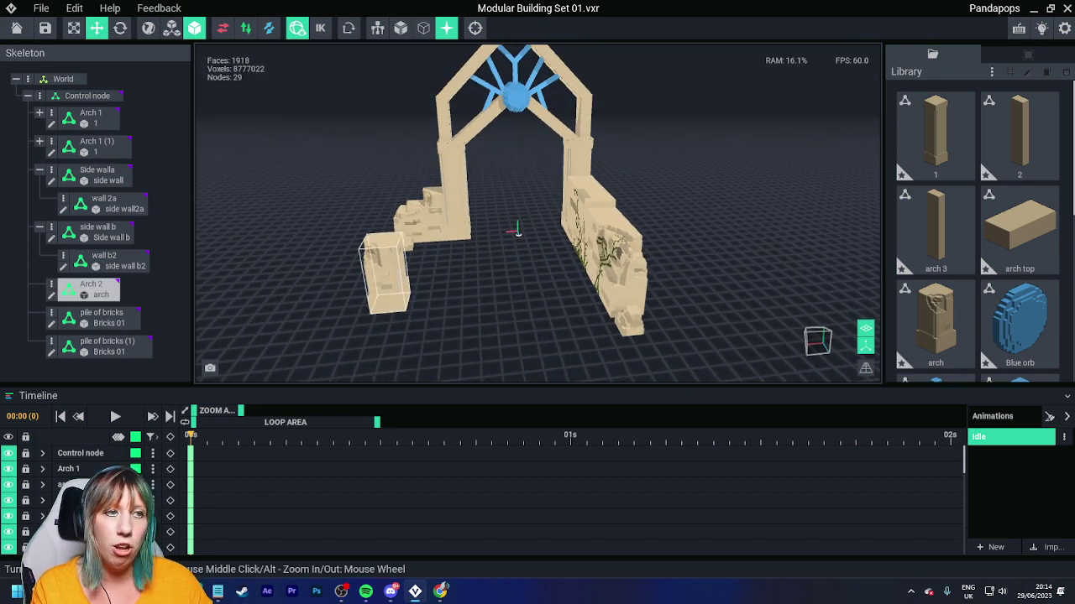
key("Escape")
scroll(538, 213, "up", 3)
scroll(537, 213, "down", 4)
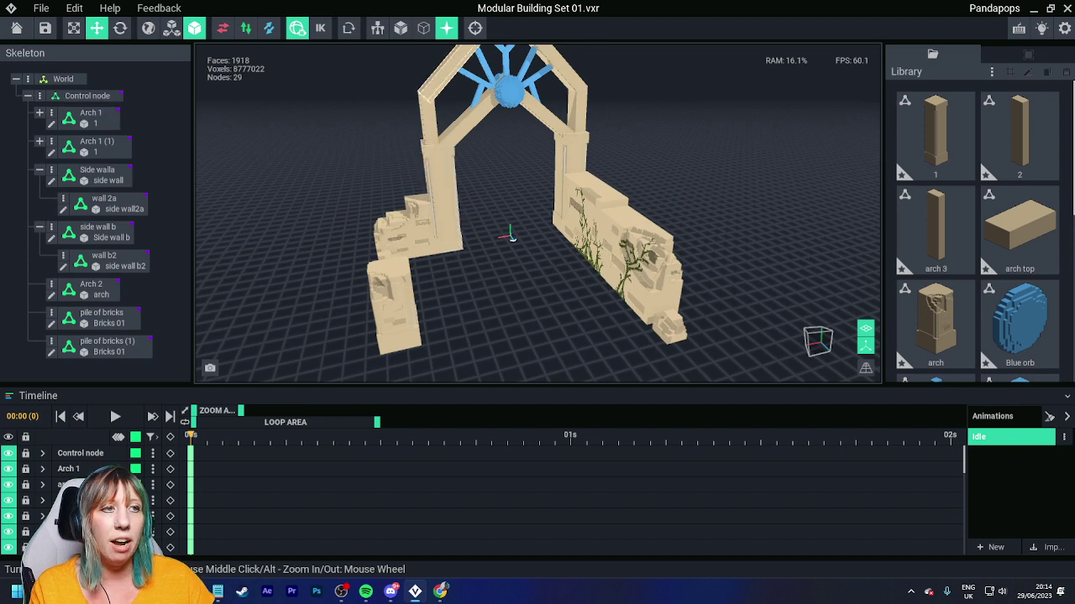
scroll(336, 210, "up", 3)
left_click(335, 210)
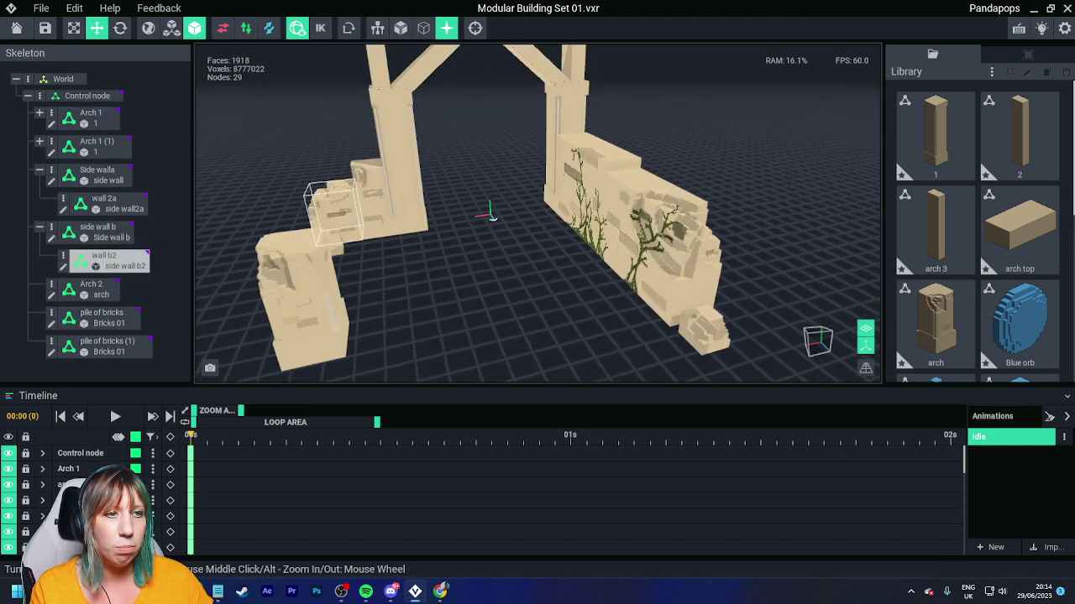
left_click(334, 210)
Inspect the vine-covered side wall, its wall 2a extension and the pile of bricks at its end
left_click(655, 222)
right_click_drag(655, 222, 747, 218)
left_click(550, 210)
left_click(625, 220)
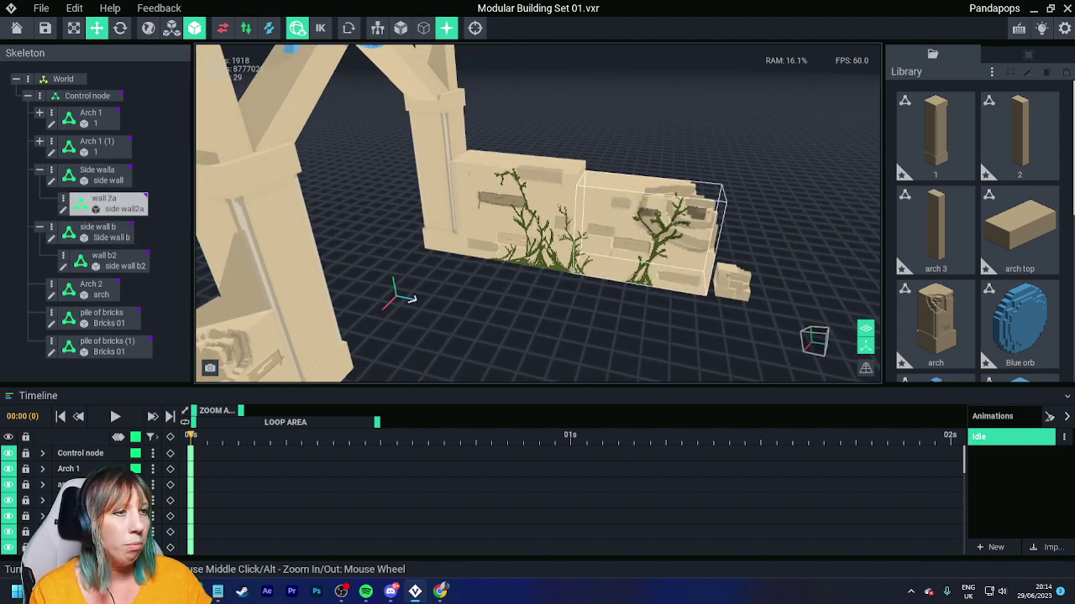
middle_click_drag(645, 227, 587, 215)
scroll(537, 218, "up", 4)
left_click(678, 267)
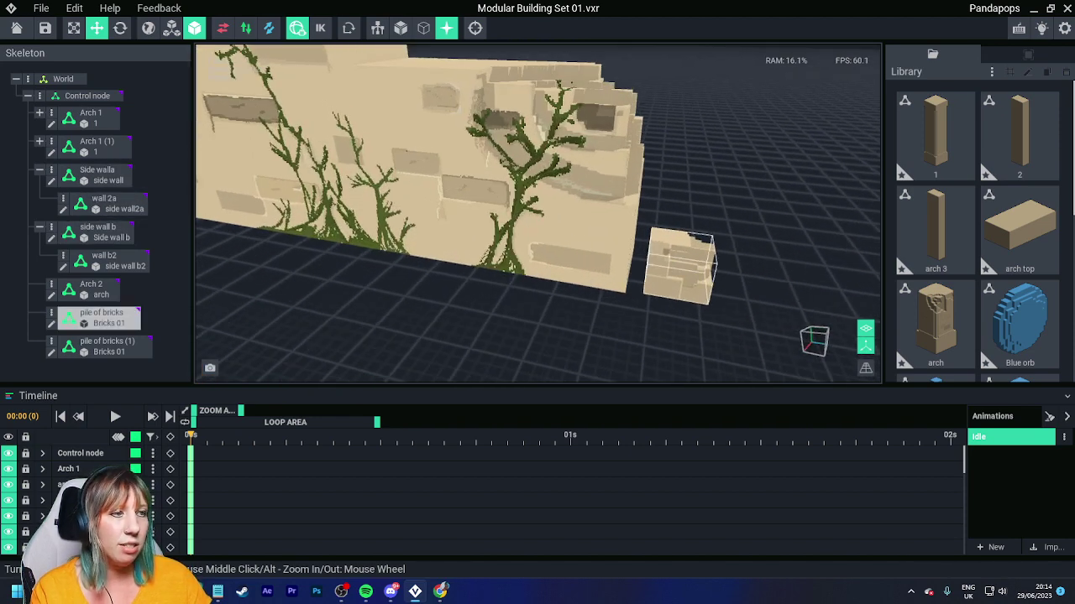
scroll(653, 270, "down", 4)
right_click_drag(653, 270, 583, 267)
middle_click_drag(584, 267, 626, 260)
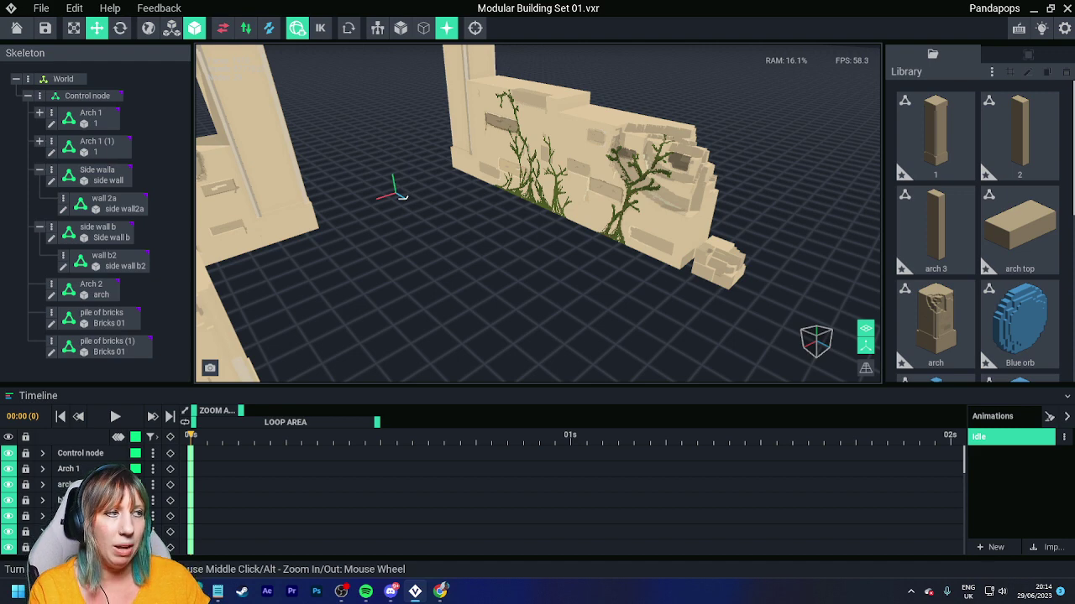
middle_click_drag(626, 260, 576, 262)
scroll(576, 262, "down", 2)
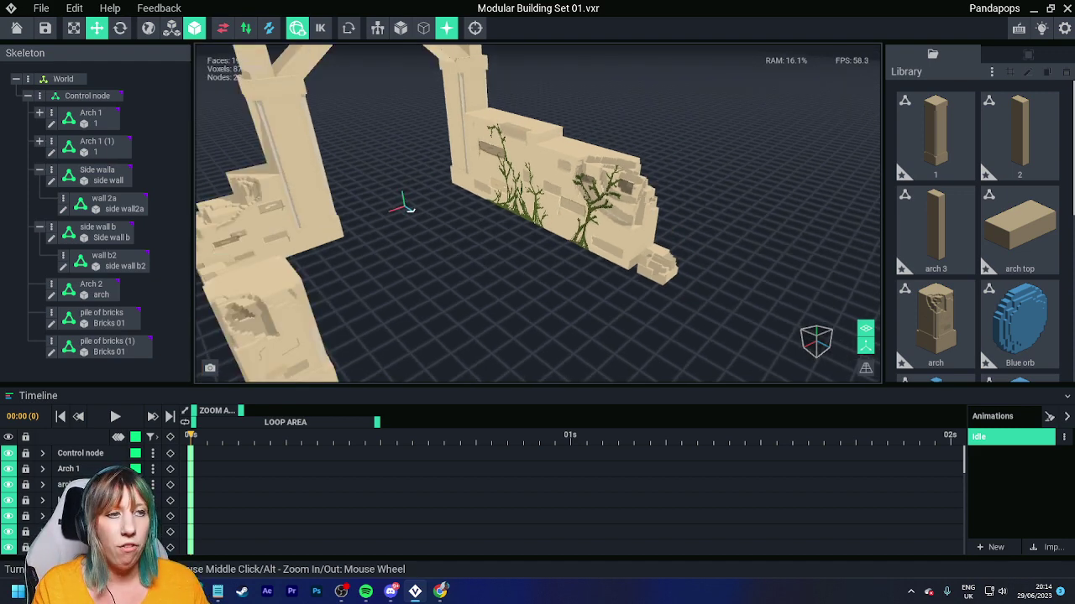
Compare the brick detail on the back faces of the Side walla and wall 2a pieces
right_click_drag(513, 171, 388, 139)
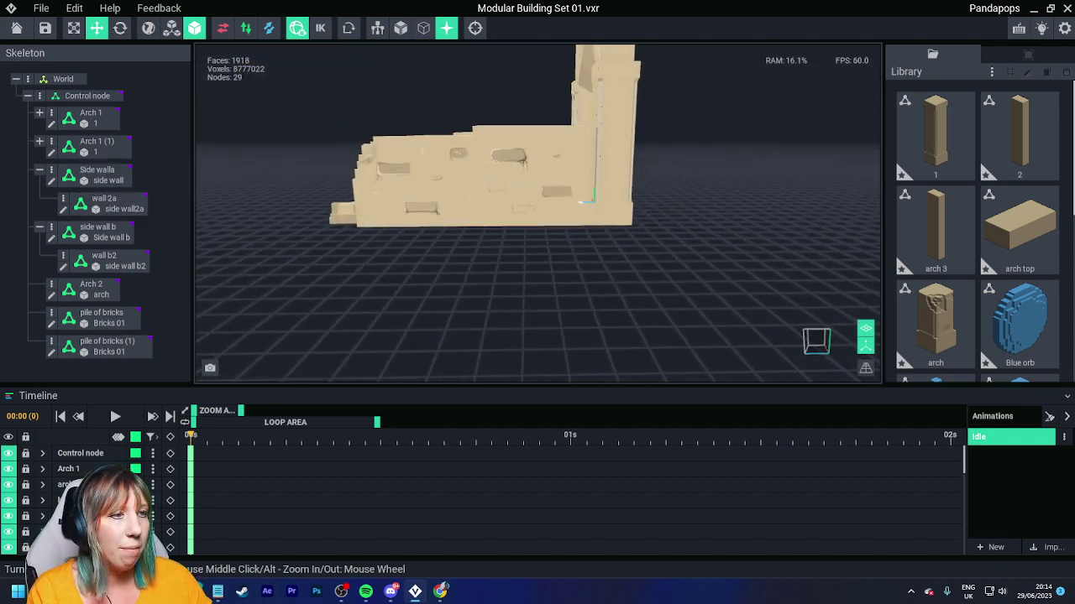
scroll(521, 202, "up", 3)
right_click_drag(521, 202, 530, 198)
left_click(537, 181)
left_click(537, 181)
left_click(386, 185)
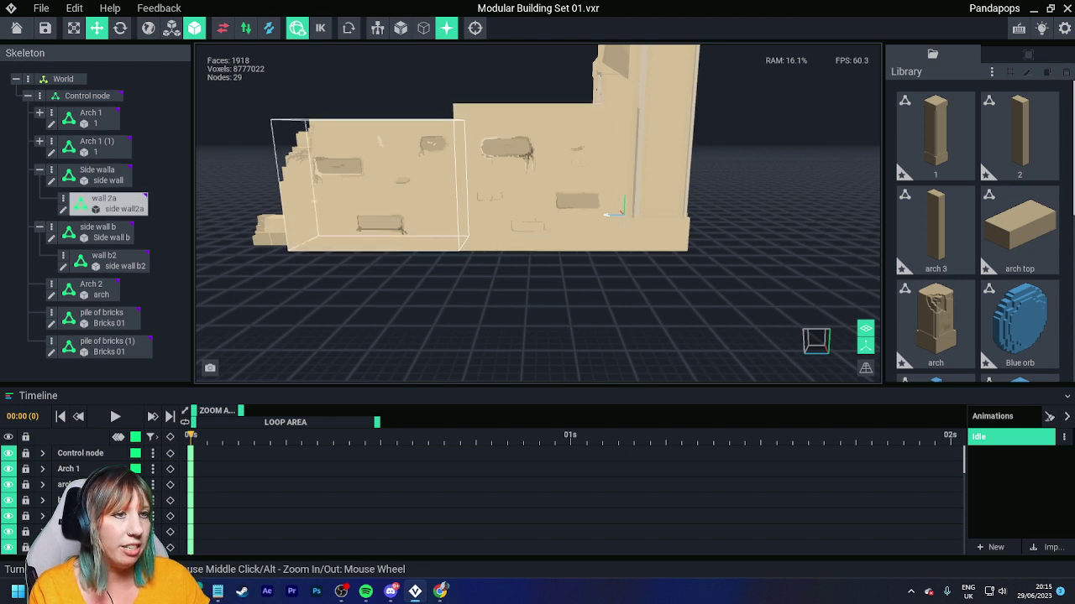
left_click(546, 180)
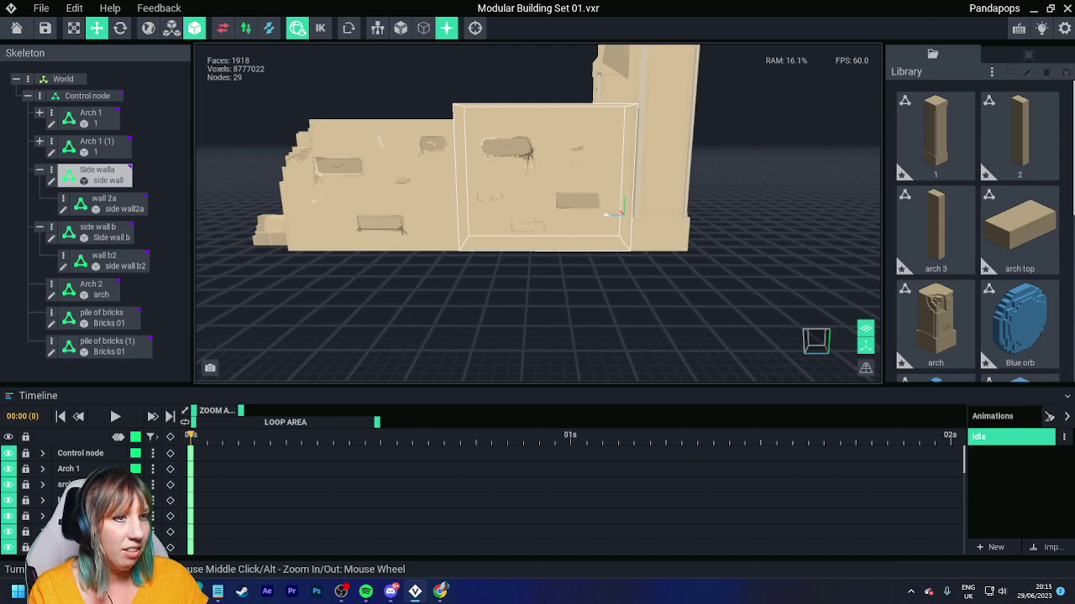
left_click(104, 203)
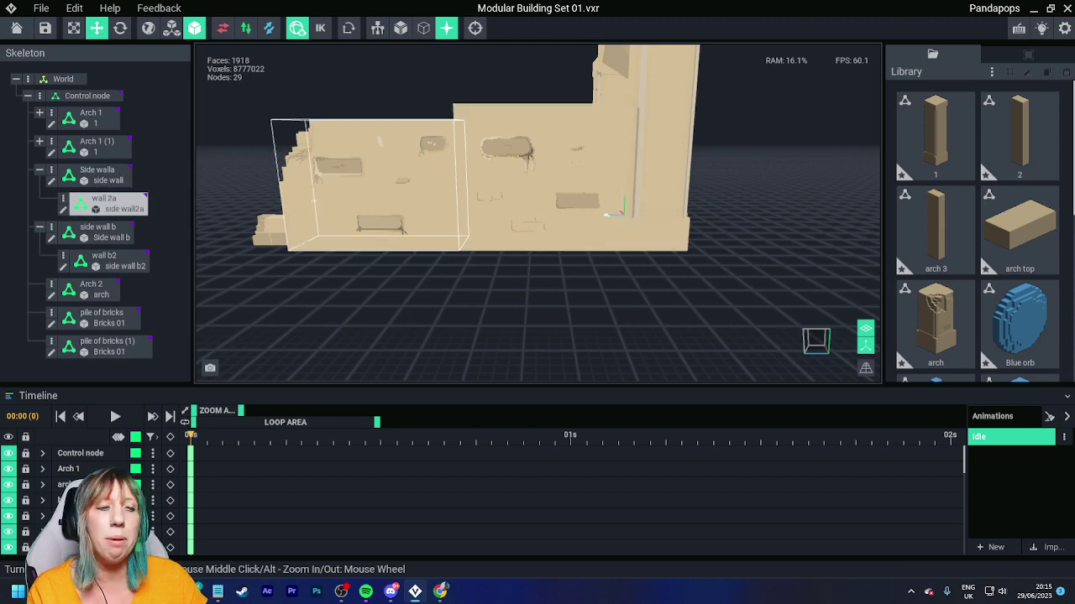
left_click(102, 175)
Capture a screenshot of the back faces of the two wall pieces and open it in Snipping Tool
key("super+shift+s")
left_click_drag(302, 79, 675, 277)
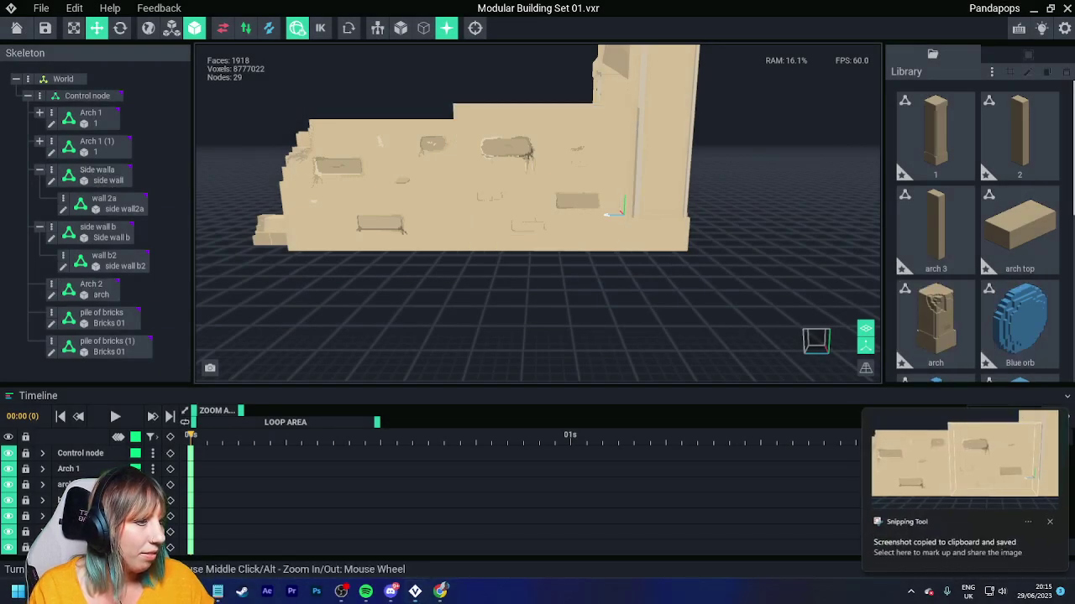
left_click(974, 482)
Mark up the wall screenshot in red: circle one brick outline, underline three small details and cross out one recessed brick
mouse_move(508, 252)
left_mouse_down()
mouse_move(556, 273)
mouse_move(510, 251)
left_mouse_up()
left_click_drag(566, 182, 597, 183)
left_click_drag(391, 222, 424, 223)
mouse_move(360, 255)
left_mouse_down()
mouse_move(420, 275)
mouse_move(363, 266)
left_mouse_up()
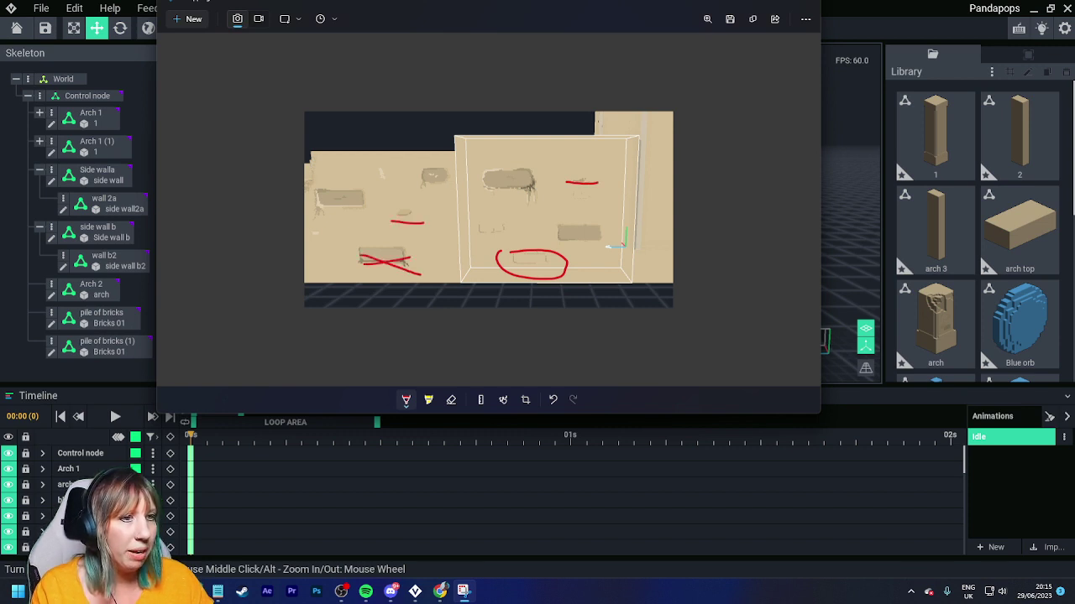
left_click_drag(307, 238, 321, 238)
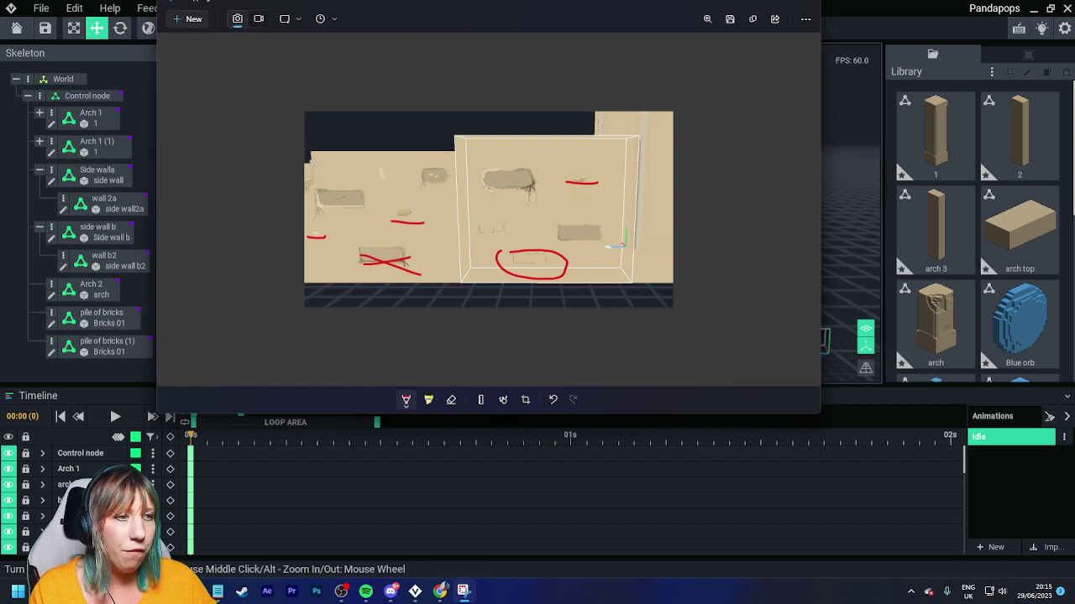
Close the marked-up wall screenshot without saving it and return to VoxEdit
scroll(488, 210, "up", 3)
scroll(489, 210, "down", 5)
scroll(488, 210, "up", 5)
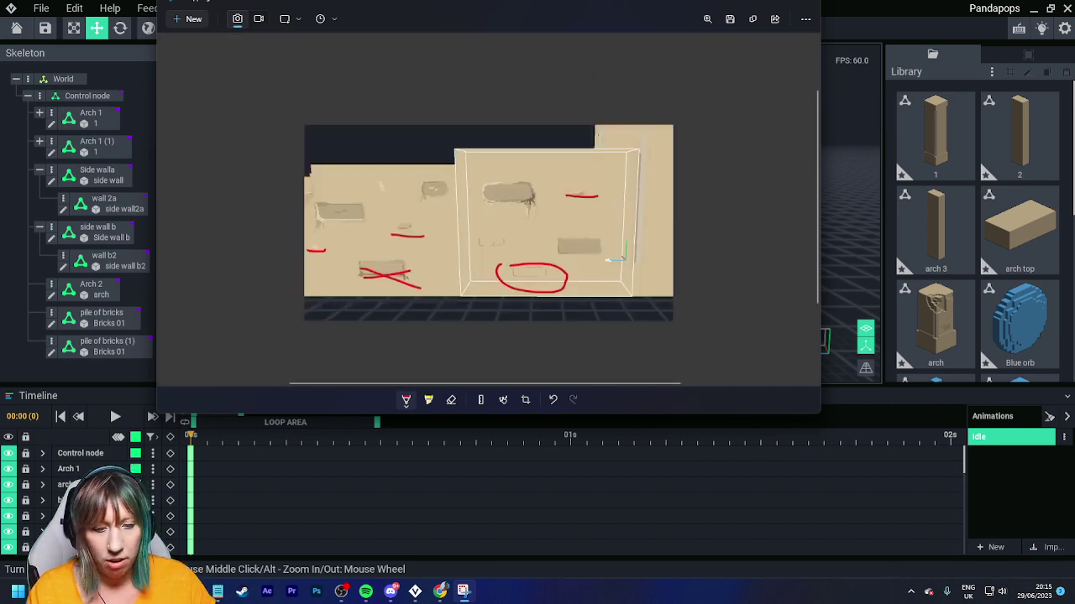
scroll(489, 210, "down", 5)
scroll(488, 210, "up", 3)
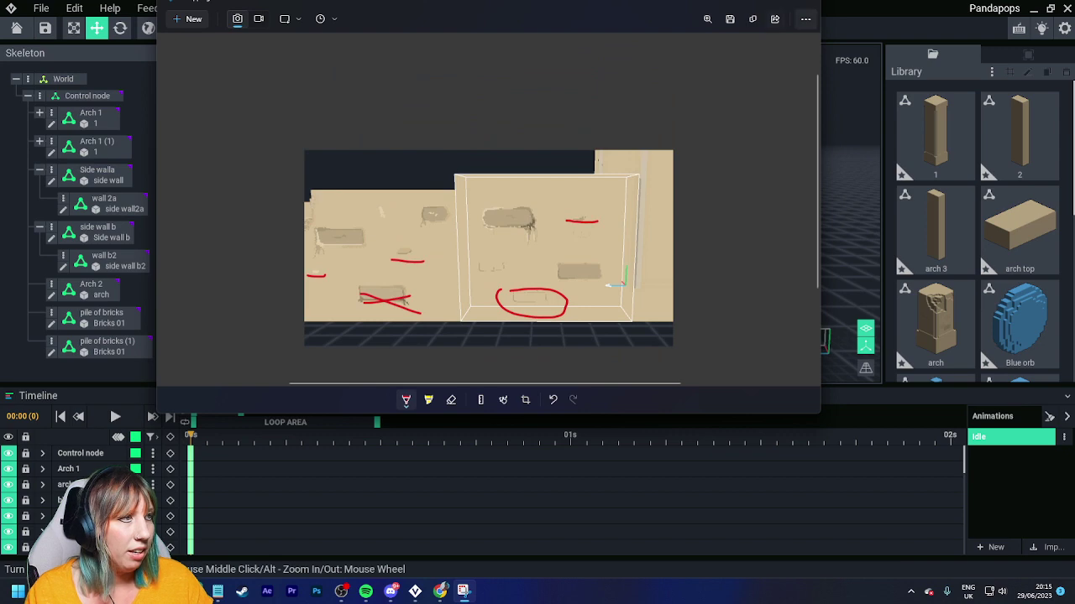
left_click_drag(605, 2, 590, 55)
left_click(792, 46)
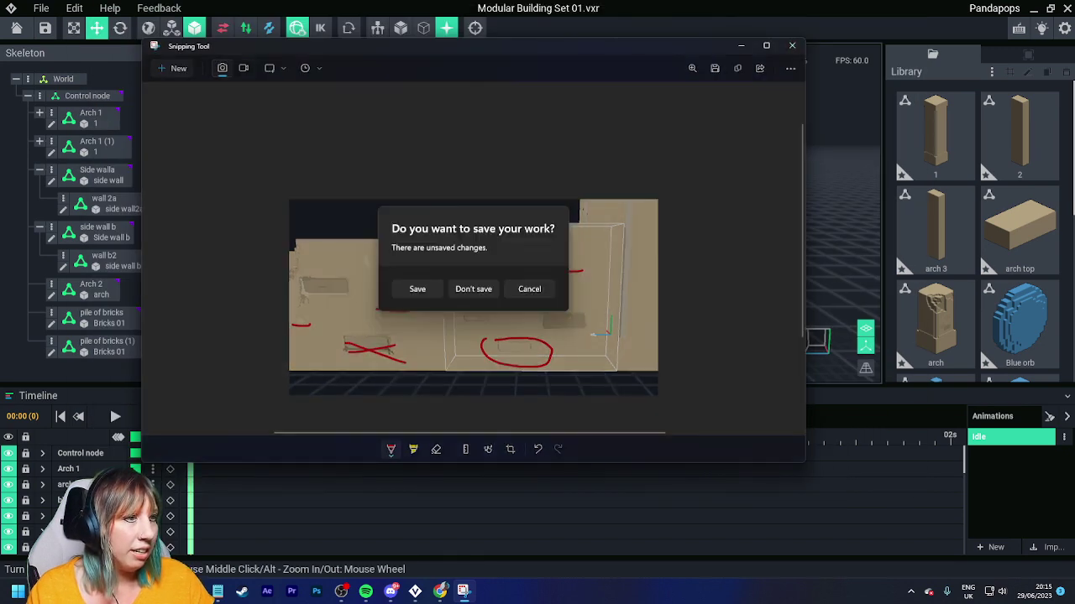
left_click(473, 288)
Examine the brick outlines on the back of Side walla up close and the vine-covered front of the walls
scroll(537, 214, "up", 6)
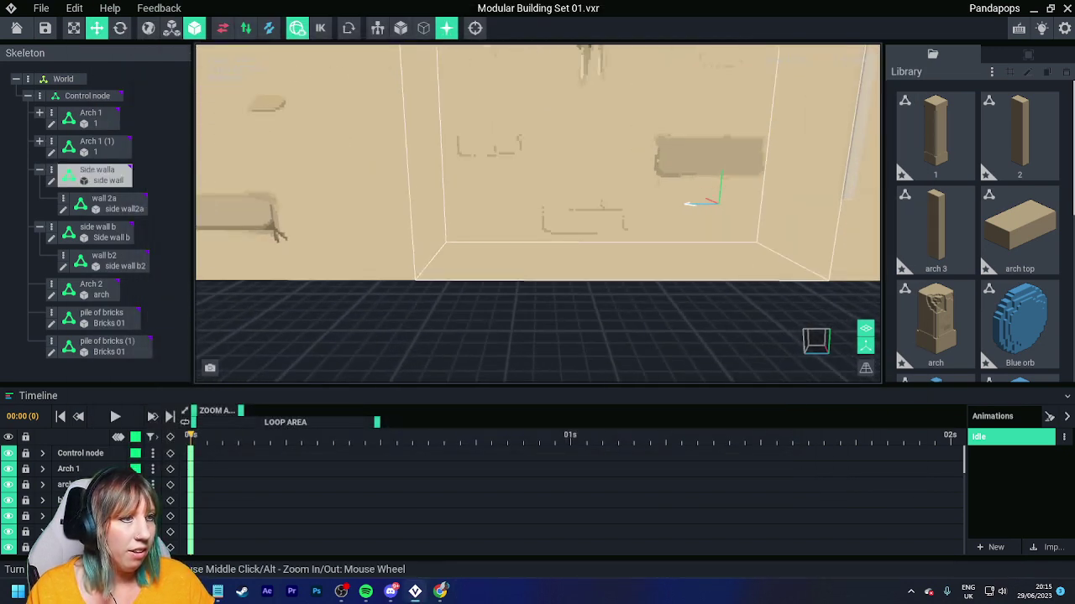
middle_click_drag(537, 215, 529, 218)
scroll(537, 214, "down", 6)
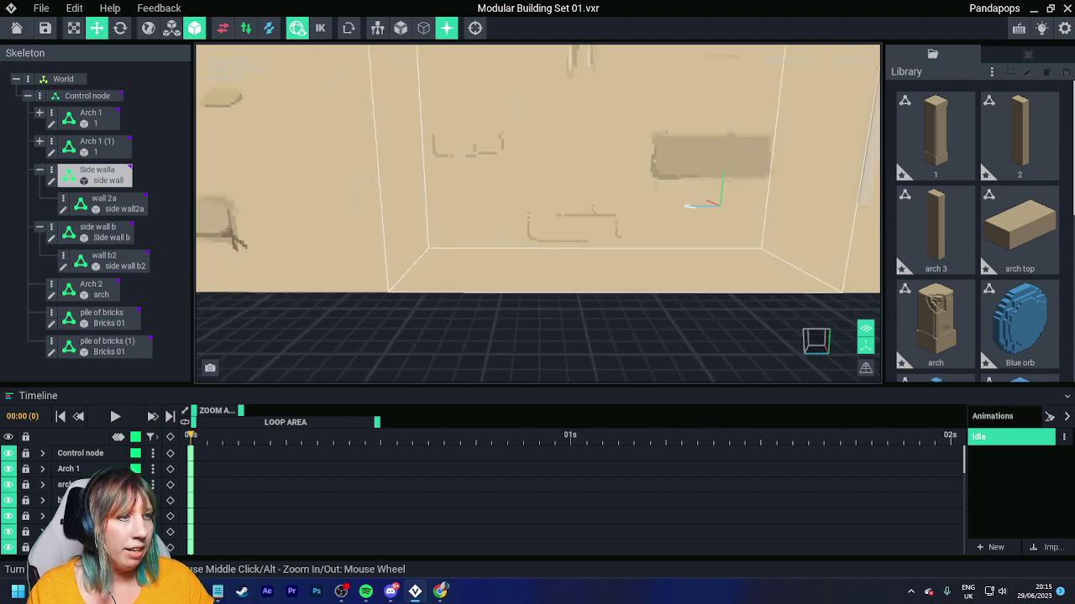
middle_click_drag(252, 143, 360, 191)
left_click(357, 189)
right_click_drag(357, 190, 411, 186)
middle_click_drag(357, 190, 424, 171)
scroll(361, 191, "down", 5)
middle_click_drag(361, 191, 457, 188)
right_click_drag(361, 201, 478, 176)
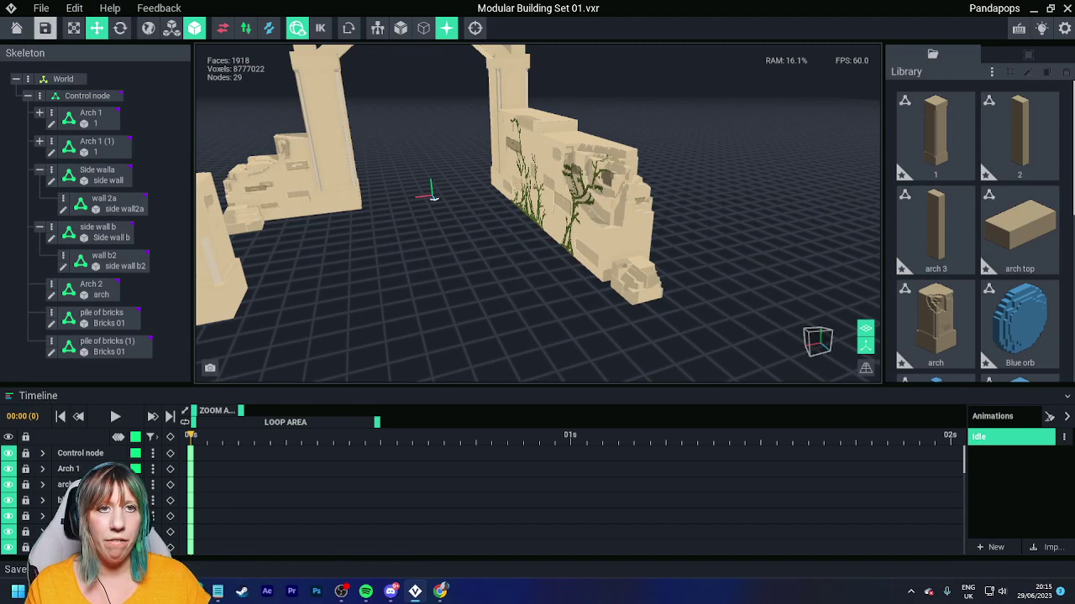
Save the Modular Building Set 01 project and leave all nodes deselected
left_click(46, 28)
left_click(294, 176)
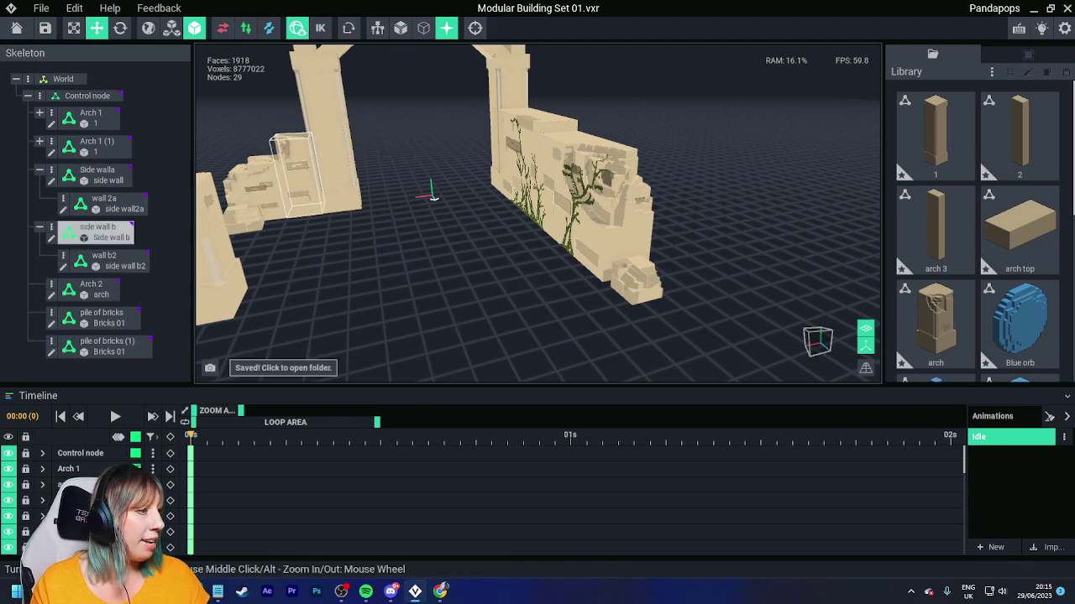
key("Escape")
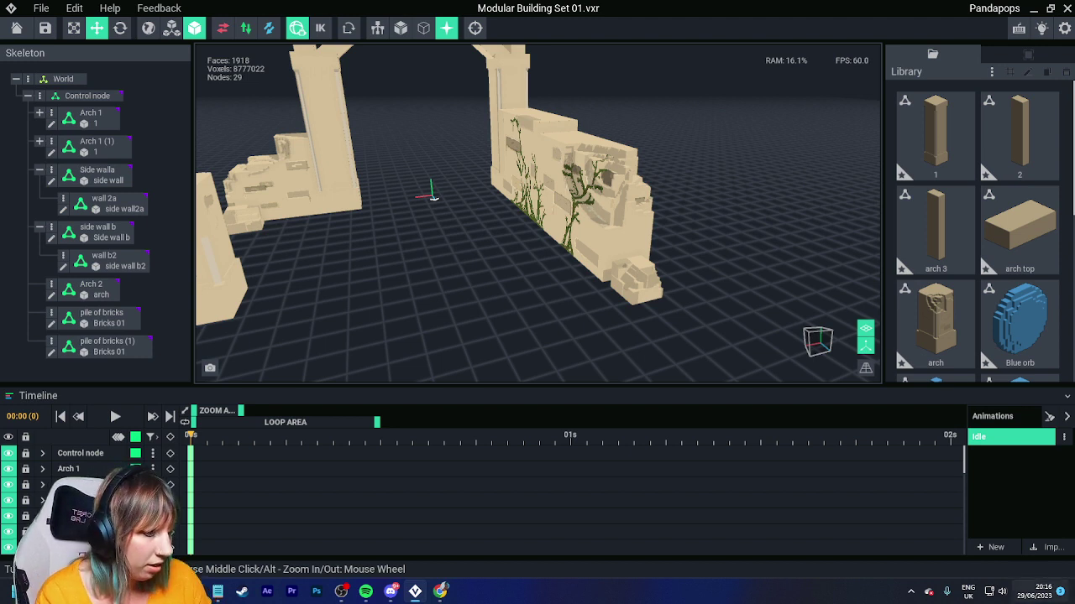
left_click(1044, 591)
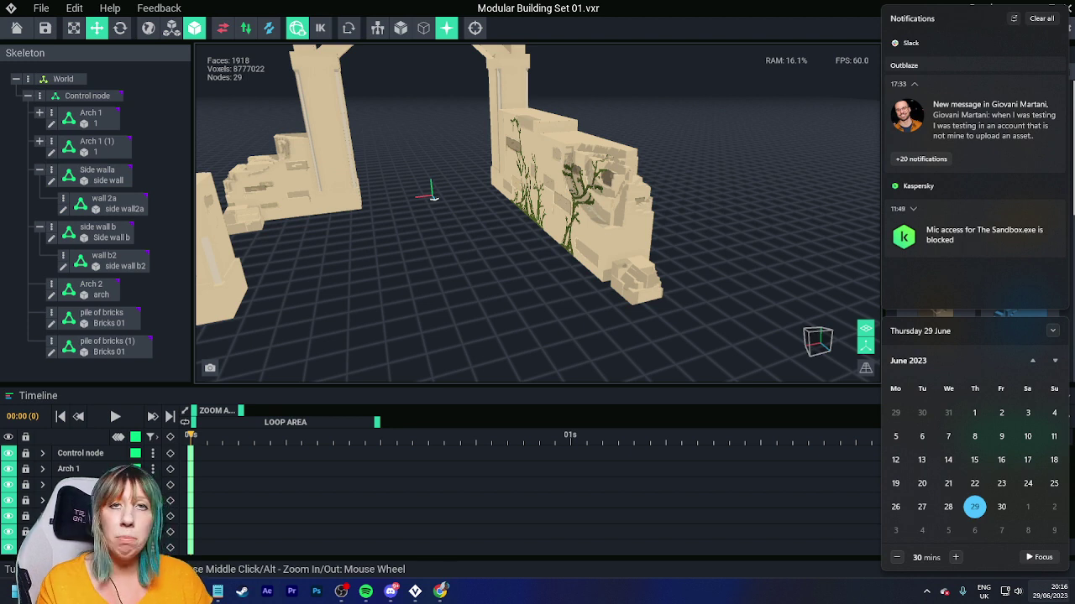
left_click(1046, 591)
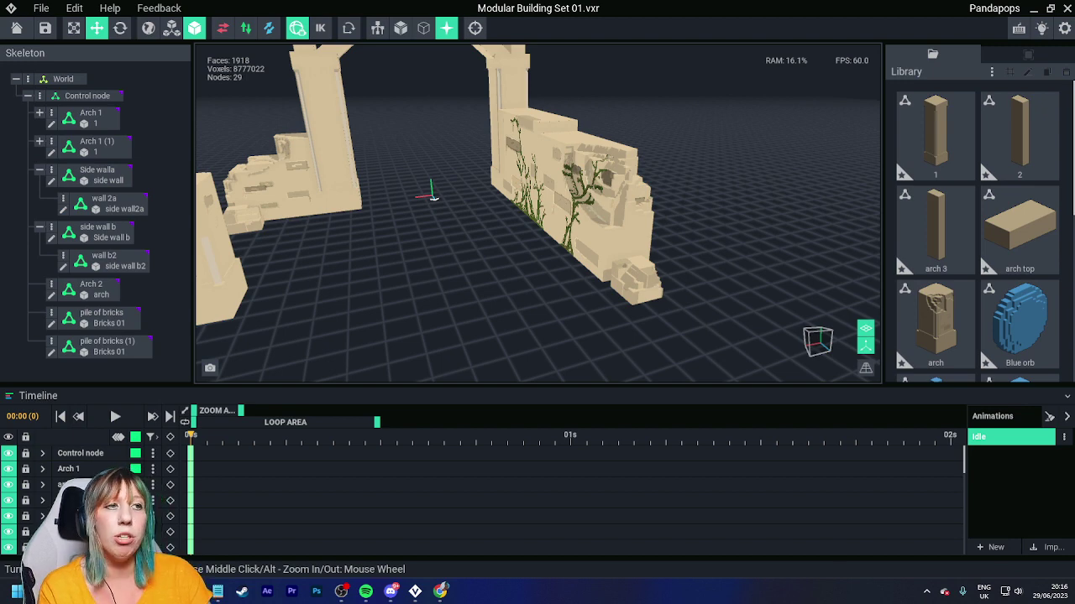
right_click_drag(433, 198, 448, 207)
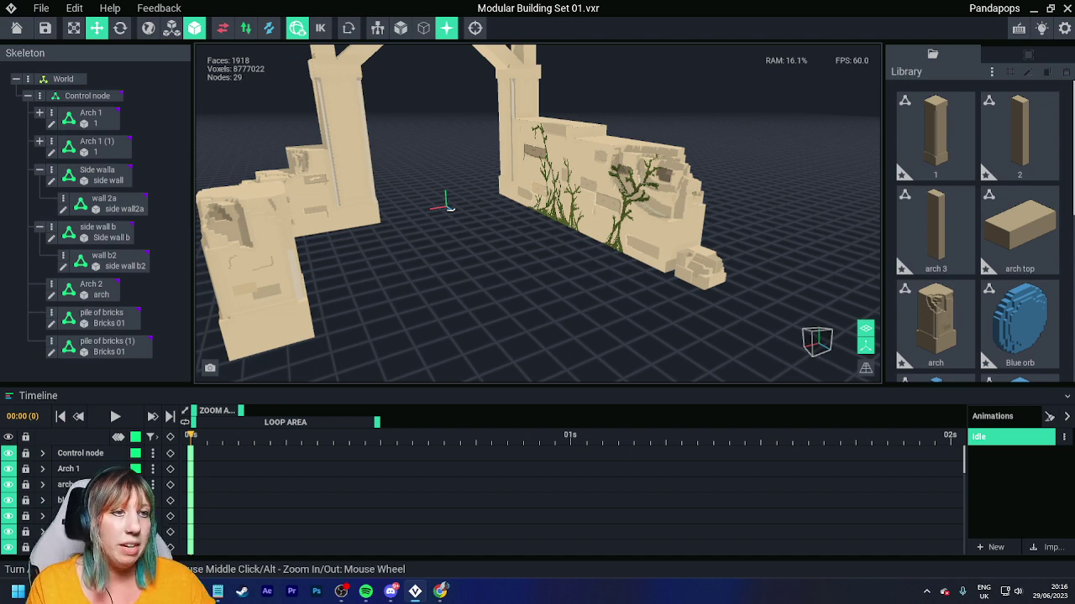
middle_click_drag(470, 184, 499, 193)
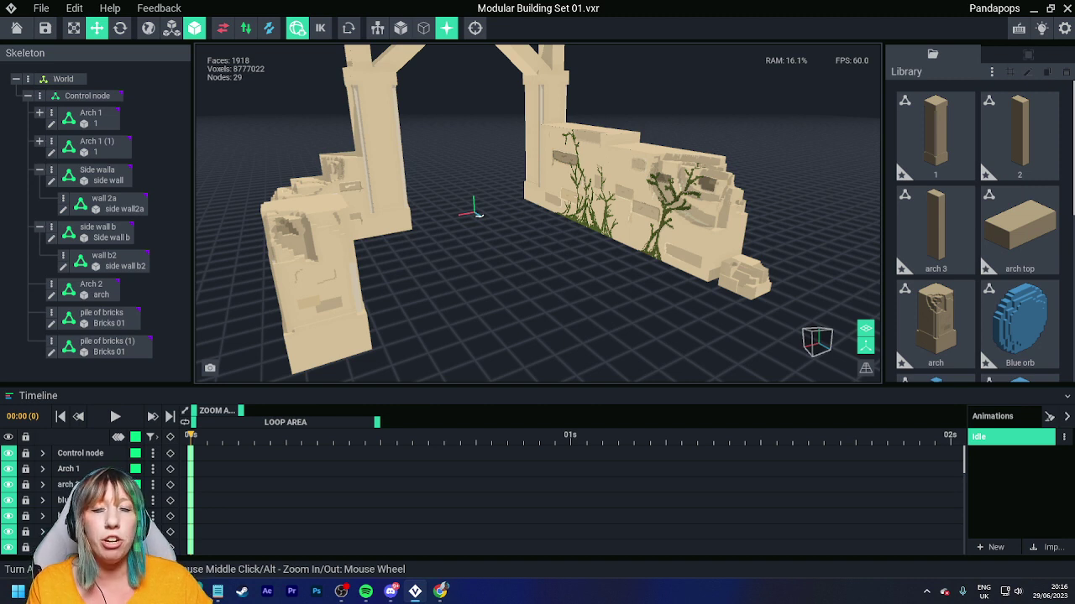